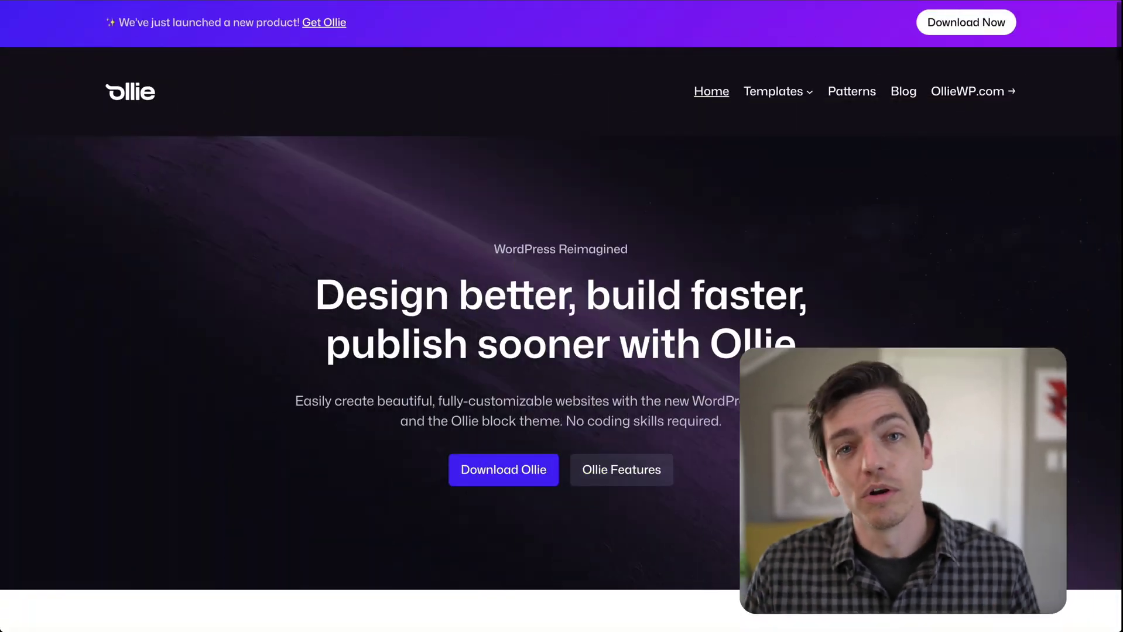
Rewrite the hero heading as 'Make this design your own with Ollie patterns'.
scroll(1024, 455, "down", 6)
scroll(1023, 455, "down", 10)
scroll(1022, 455, "down", 10)
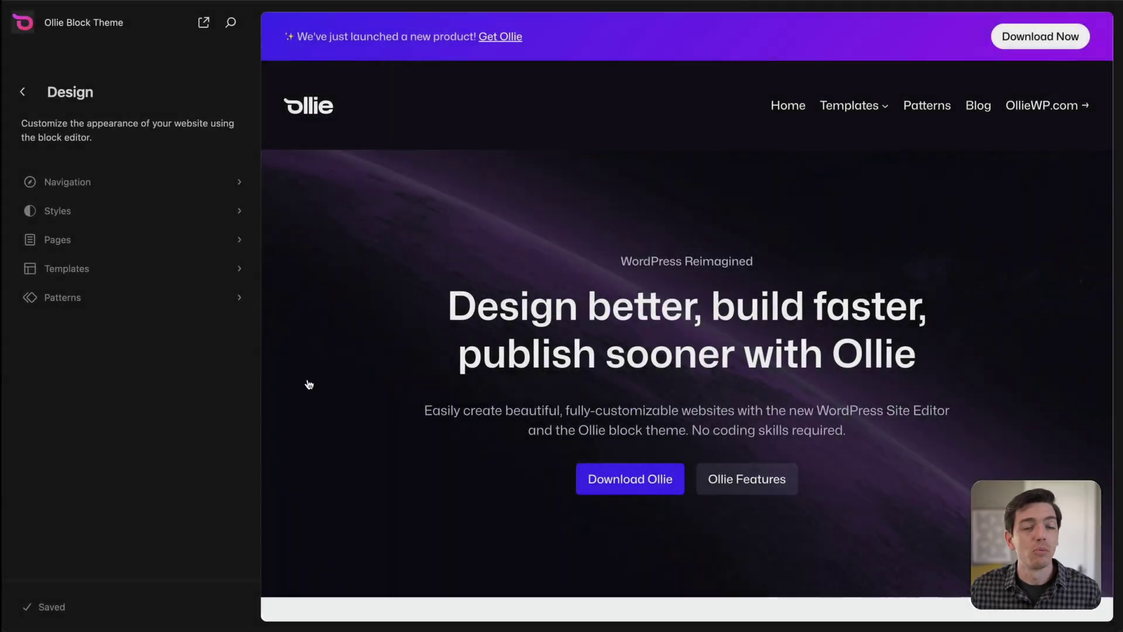
left_click(344, 376)
type("Make this design your own with Ollie patterns")
Apply a different Background style to the hero's containing Group.
left_click(835, 244)
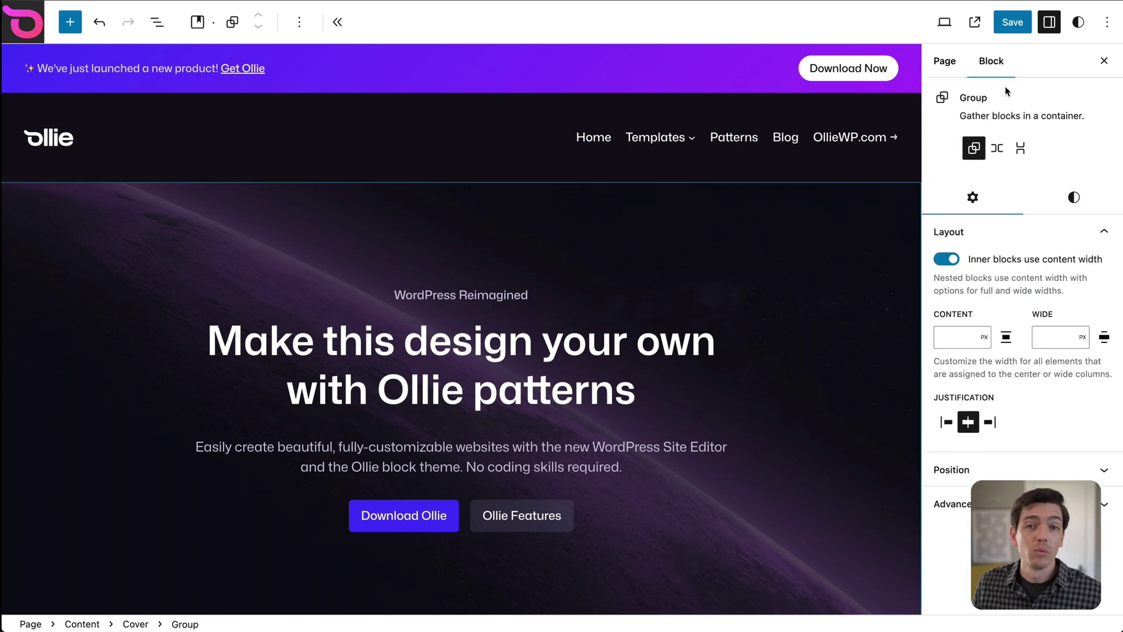
left_click(1073, 198)
left_click(988, 312)
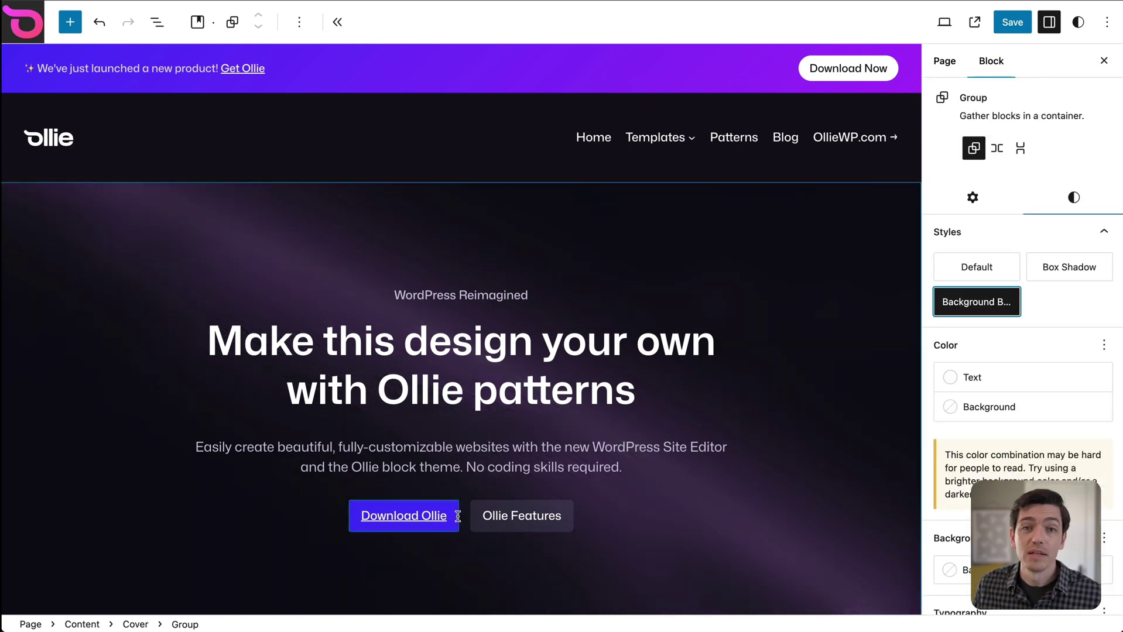
Give the Download Ollie button a blue gradient background.
left_click(403, 515)
left_click(1074, 164)
left_click(997, 375)
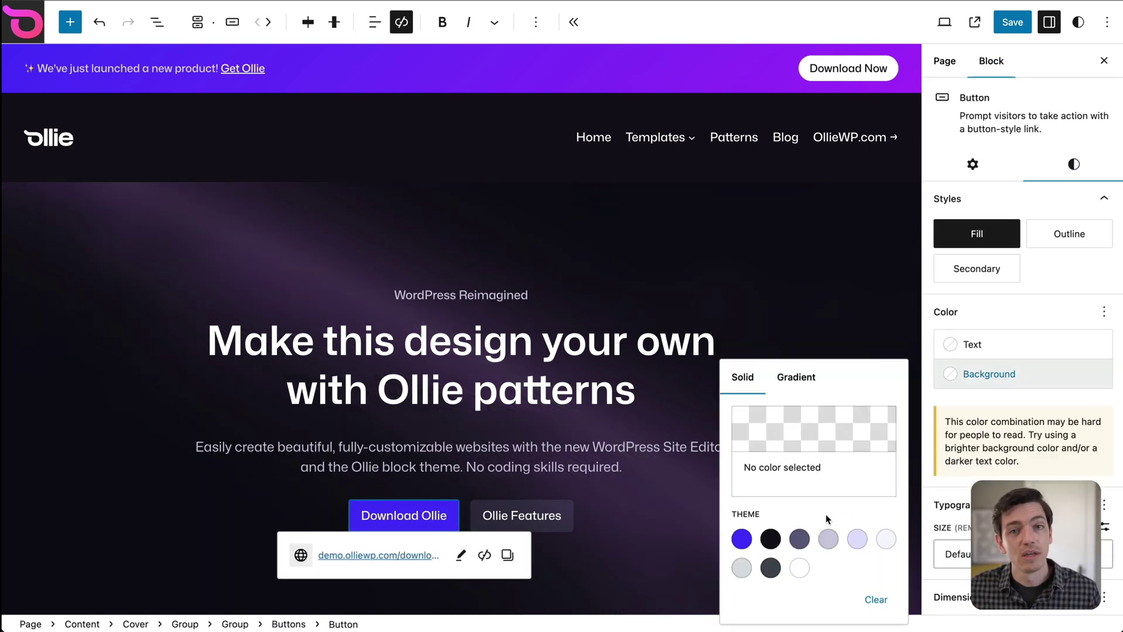
left_click(796, 377)
left_click(769, 543)
left_click(802, 265)
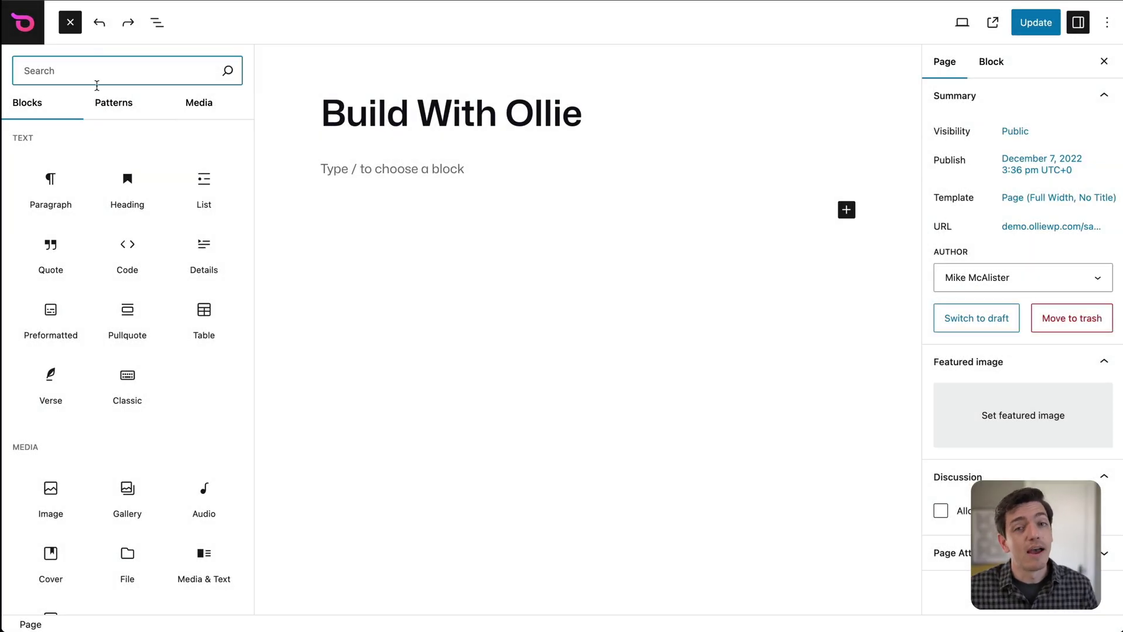
In the full patterns browser, view call-to-action, card and page patterns, then insert Pricing Page.
left_click(111, 104)
left_click(122, 474)
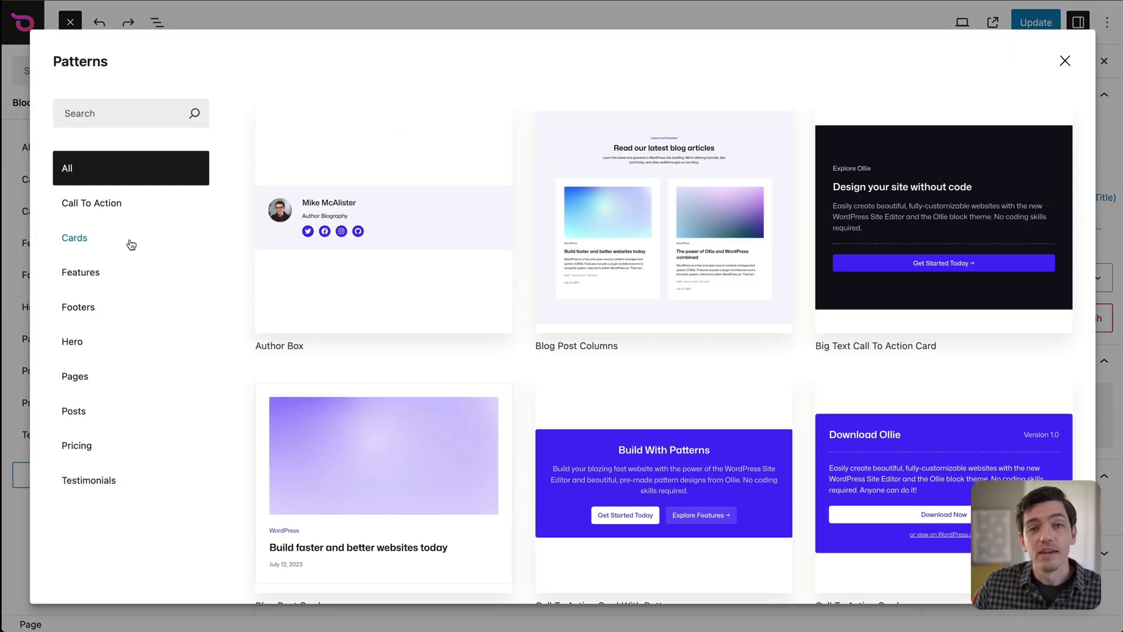
left_click(118, 210)
scroll(293, 343, "down", 15)
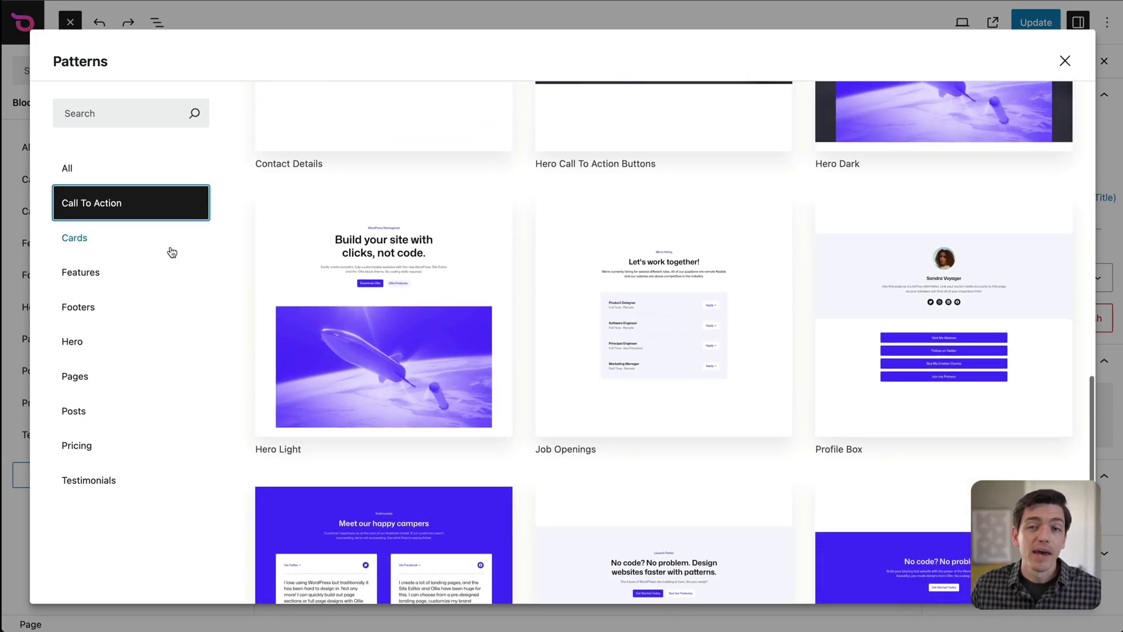
left_click(172, 252)
scroll(406, 353, "down", 8)
scroll(407, 355, "down", 5)
left_click(153, 377)
scroll(507, 431, "down", 7)
left_click(908, 267)
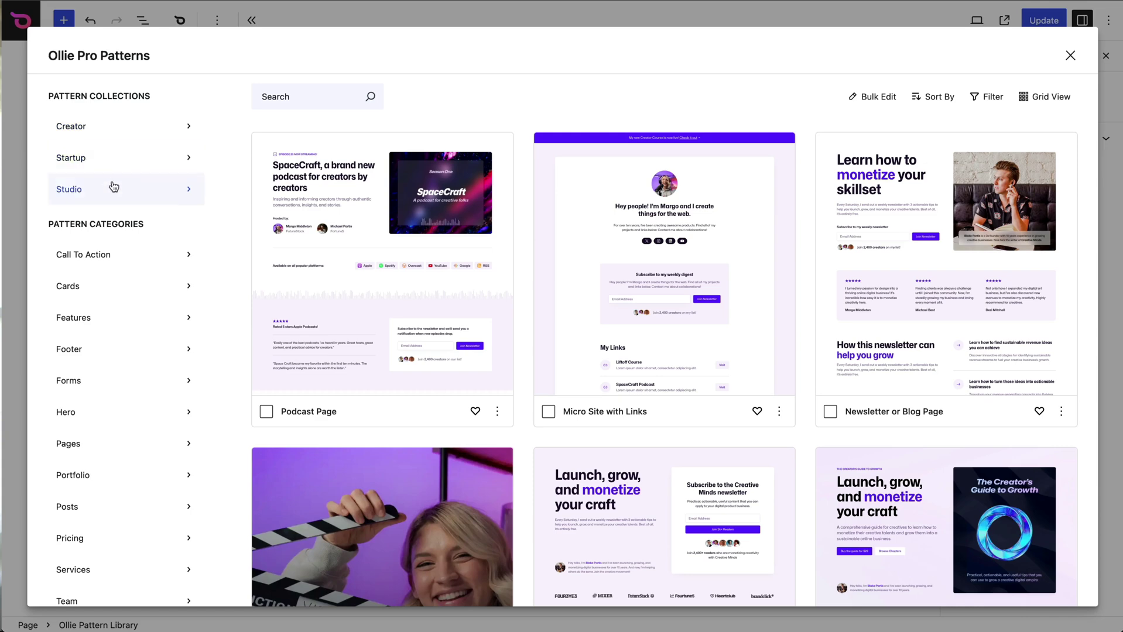
Preview the Studio collection's Homepage pattern and switch it to tablet width.
left_click(111, 188)
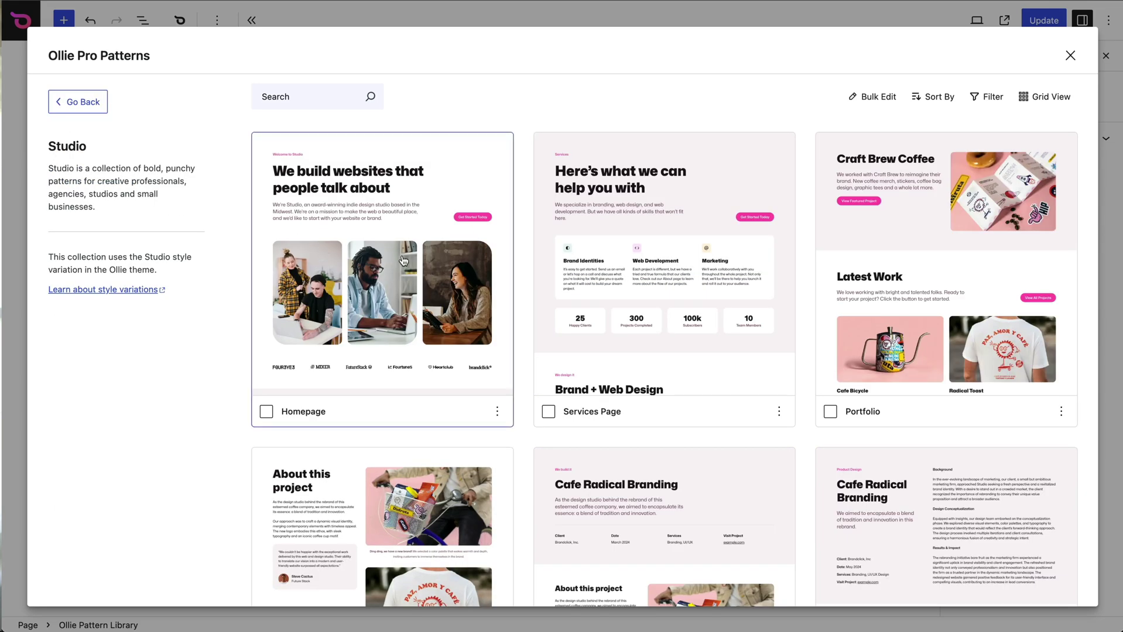
left_click(422, 260)
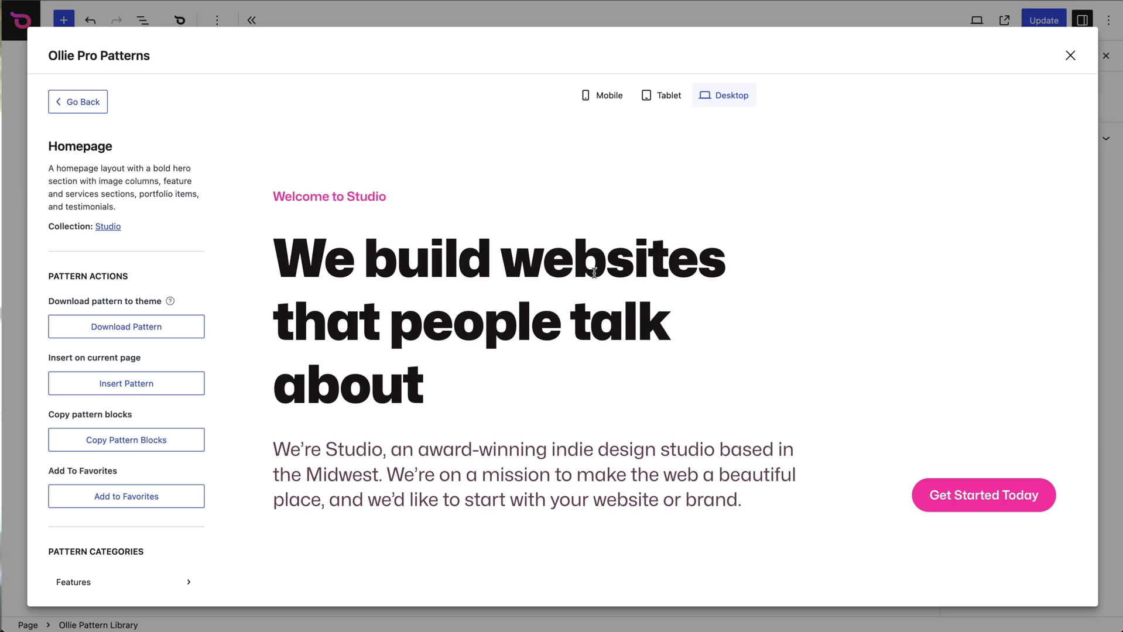
scroll(593, 273, "down", 6)
scroll(594, 273, "down", 10)
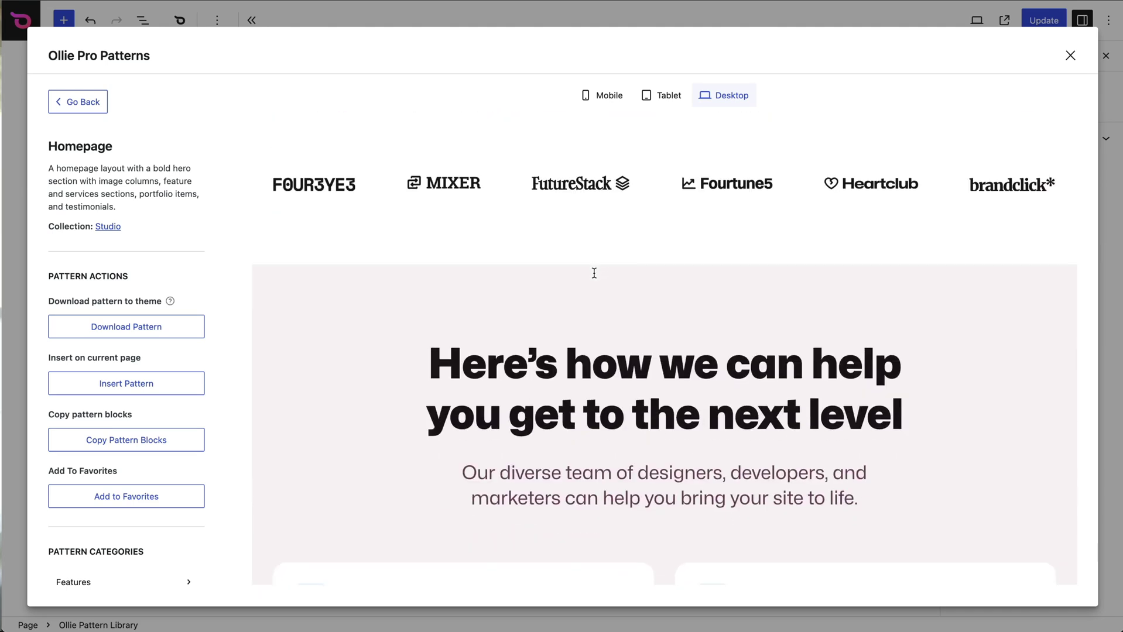
left_click(655, 95)
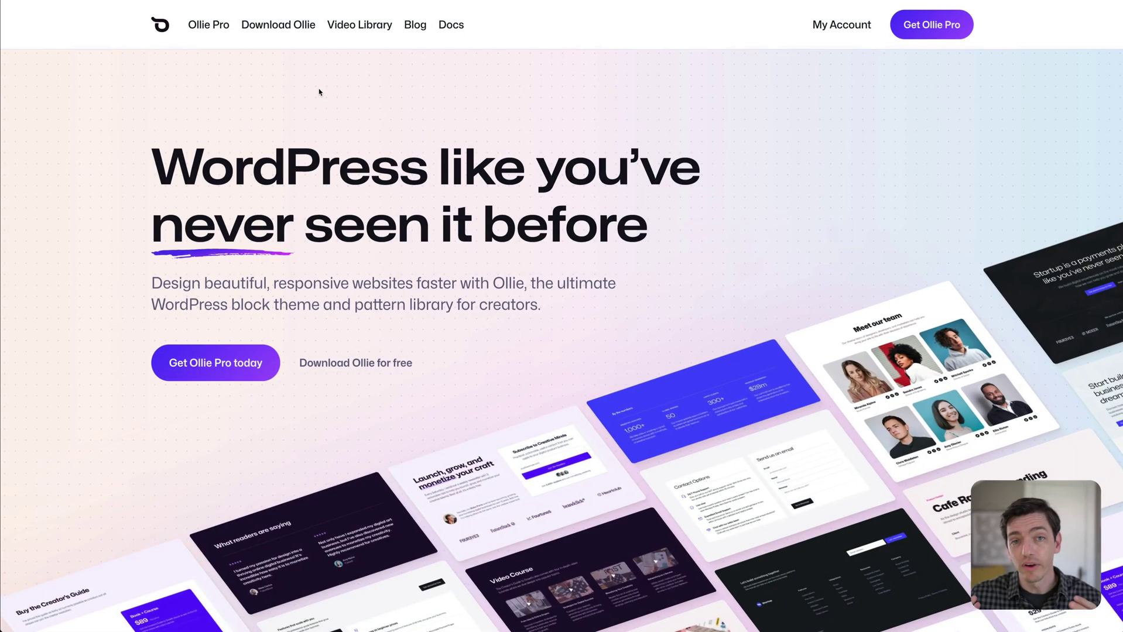
Scroll the OllieWP.com homepage, then go to the Ollie Pro product page.
scroll(359, 126, "down", 20)
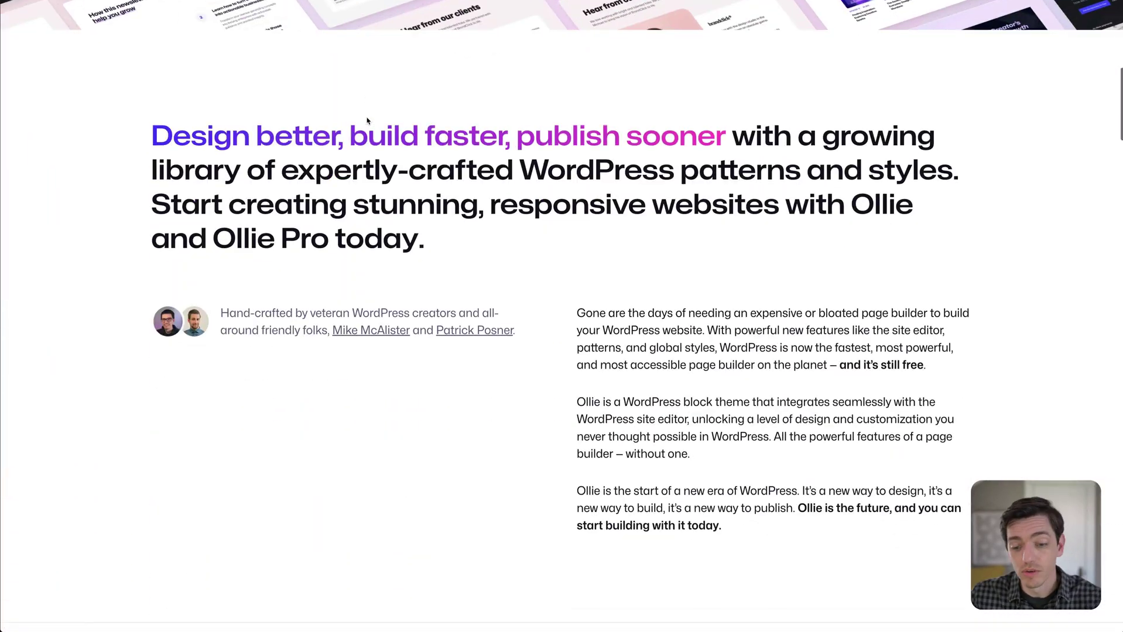
scroll(420, 151, "up", 20)
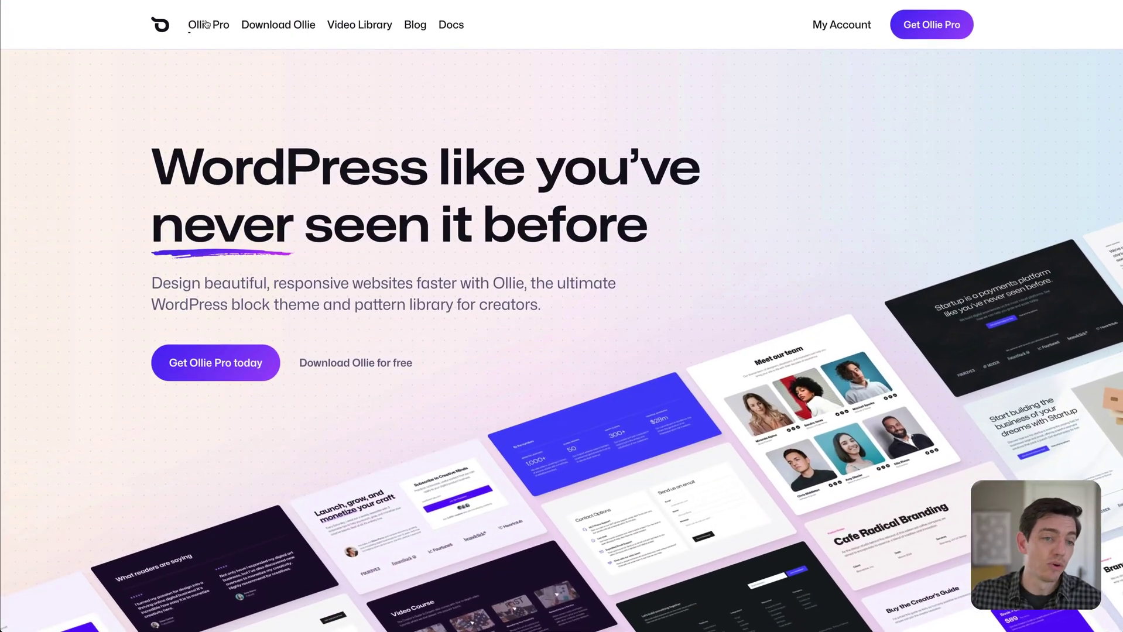
left_click(206, 24)
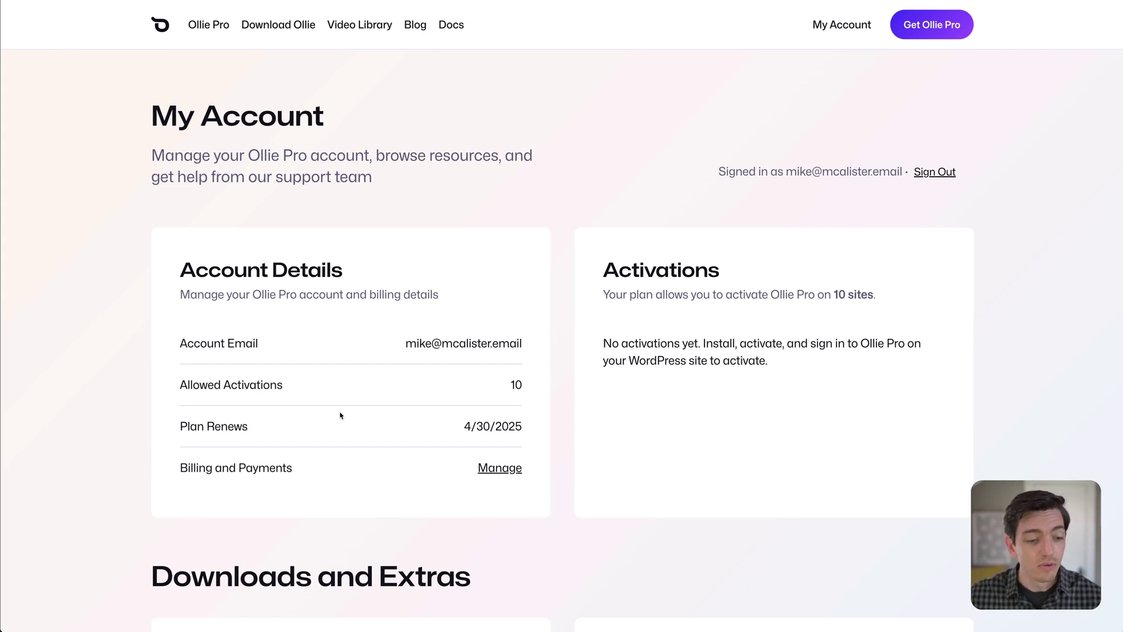
scroll(353, 415, "down", 2)
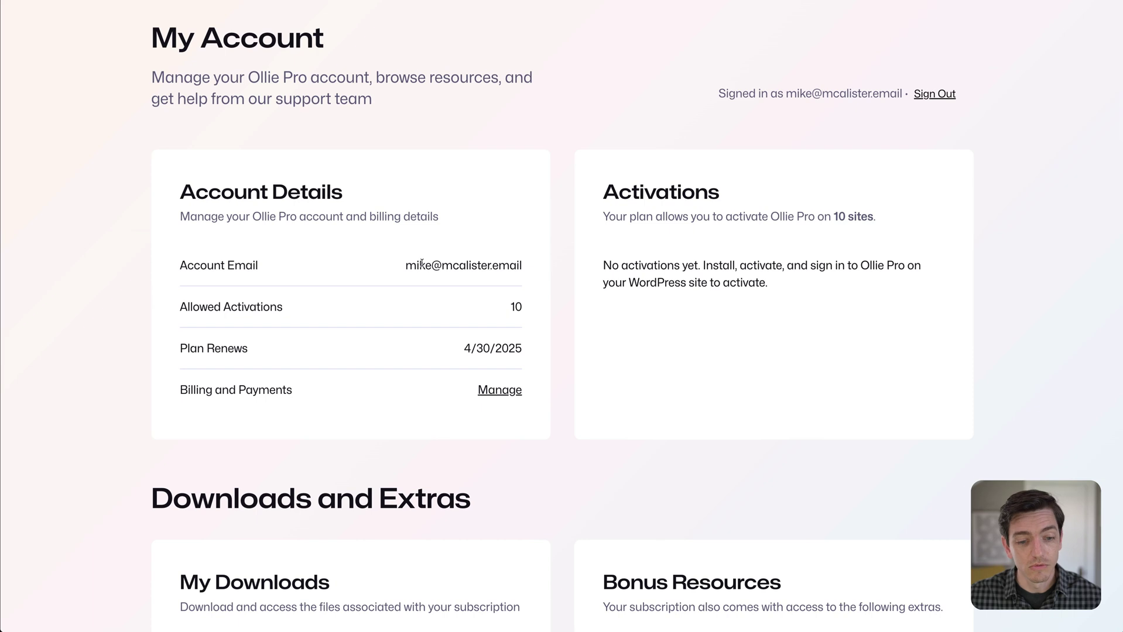
left_click_drag(182, 391, 301, 395)
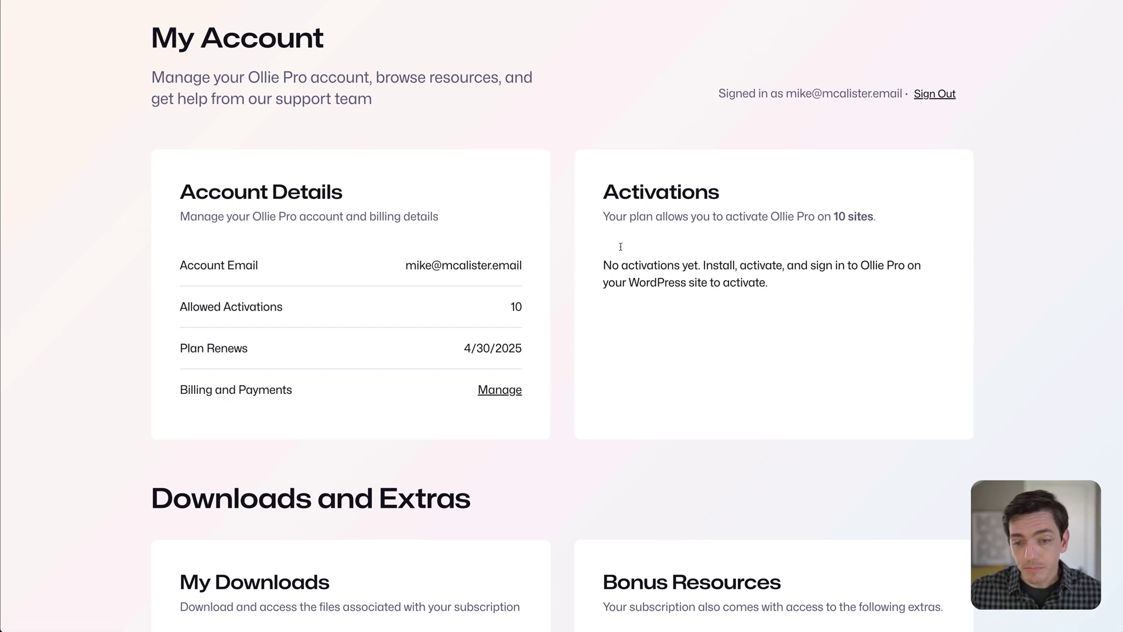
left_click_drag(618, 188, 875, 218)
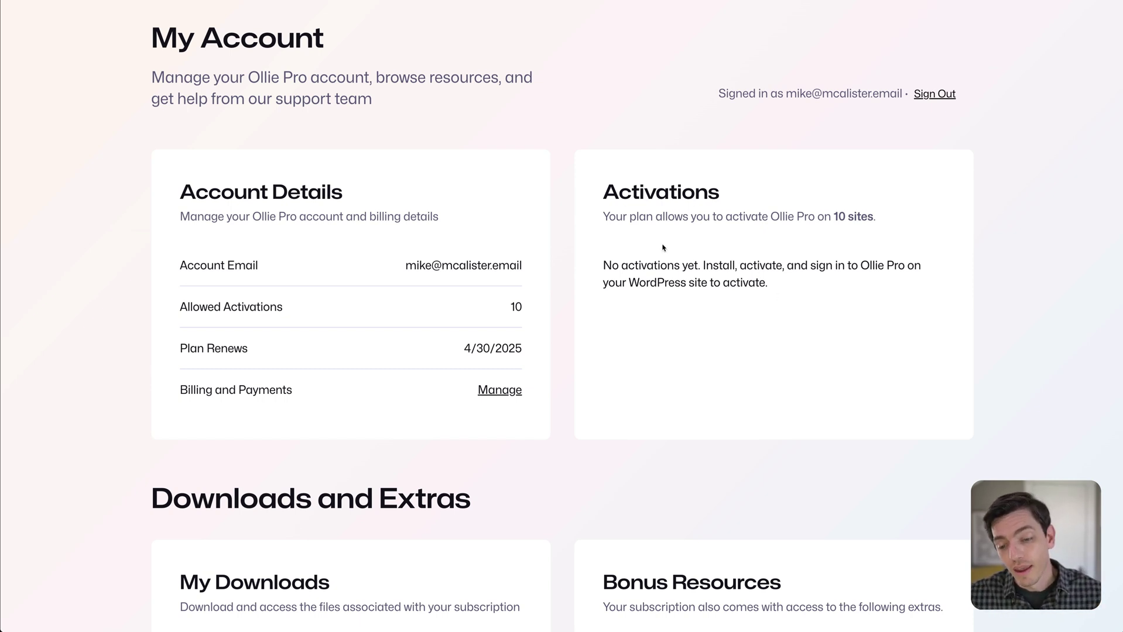
scroll(685, 301, "down", 2)
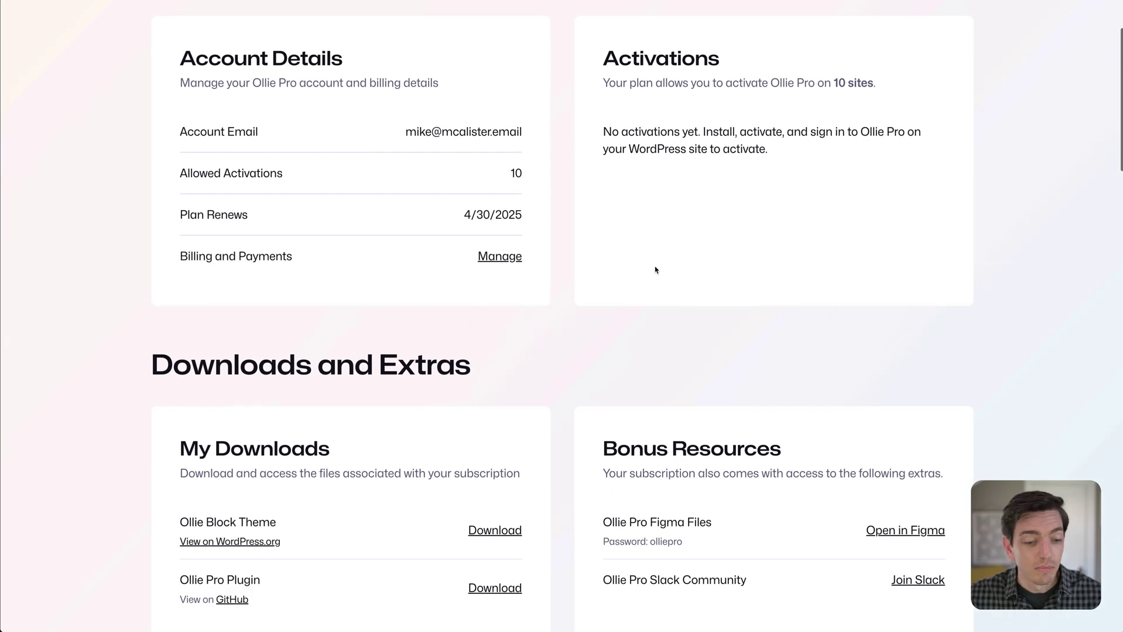
scroll(654, 269, "down", 3)
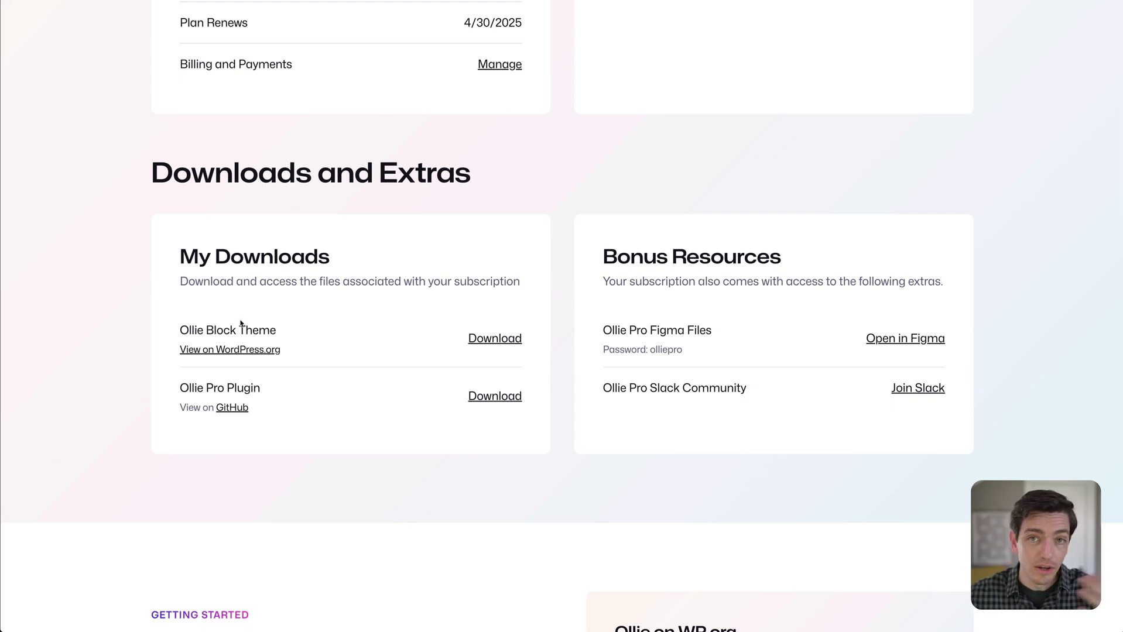
left_click_drag(185, 382, 266, 398)
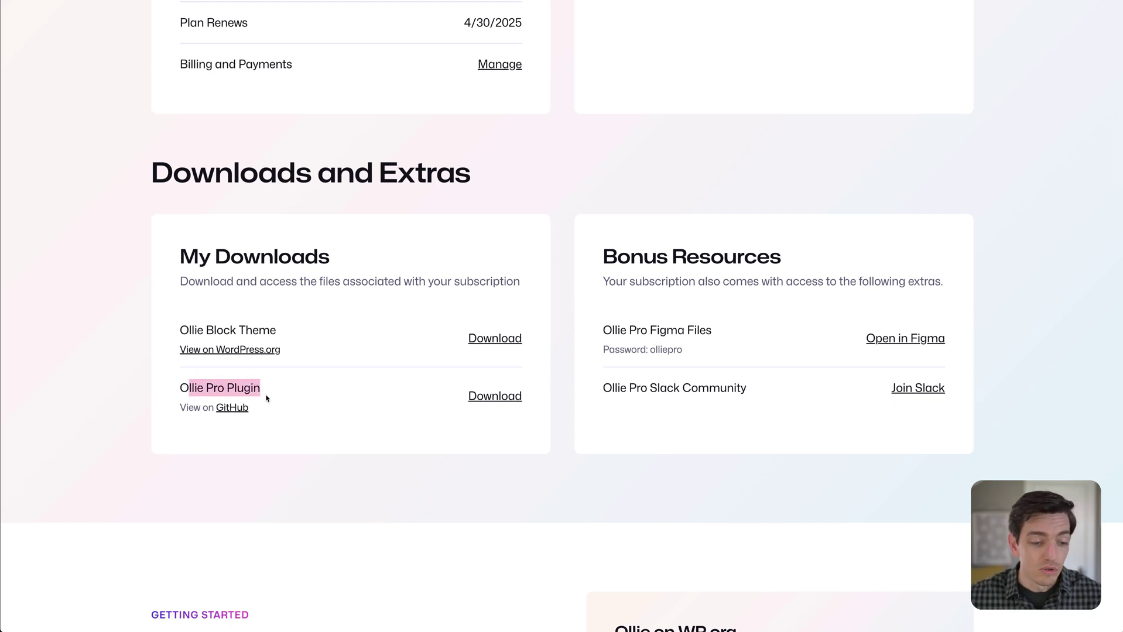
left_click(293, 386)
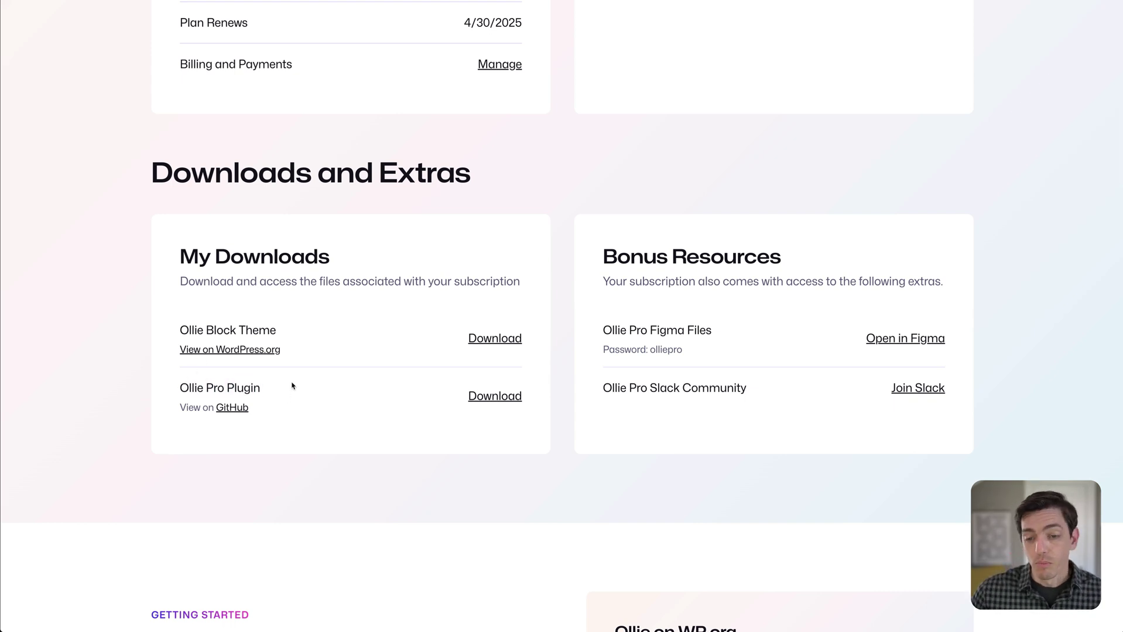
left_click_drag(598, 255, 620, 254)
left_click(619, 255)
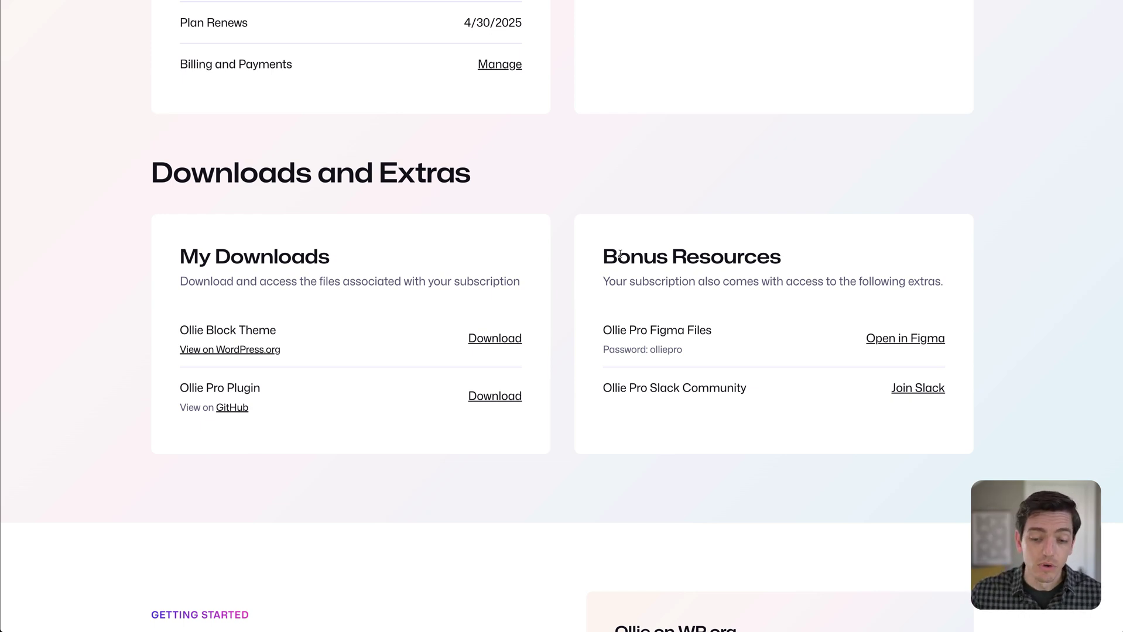
scroll(614, 328, "down", 3)
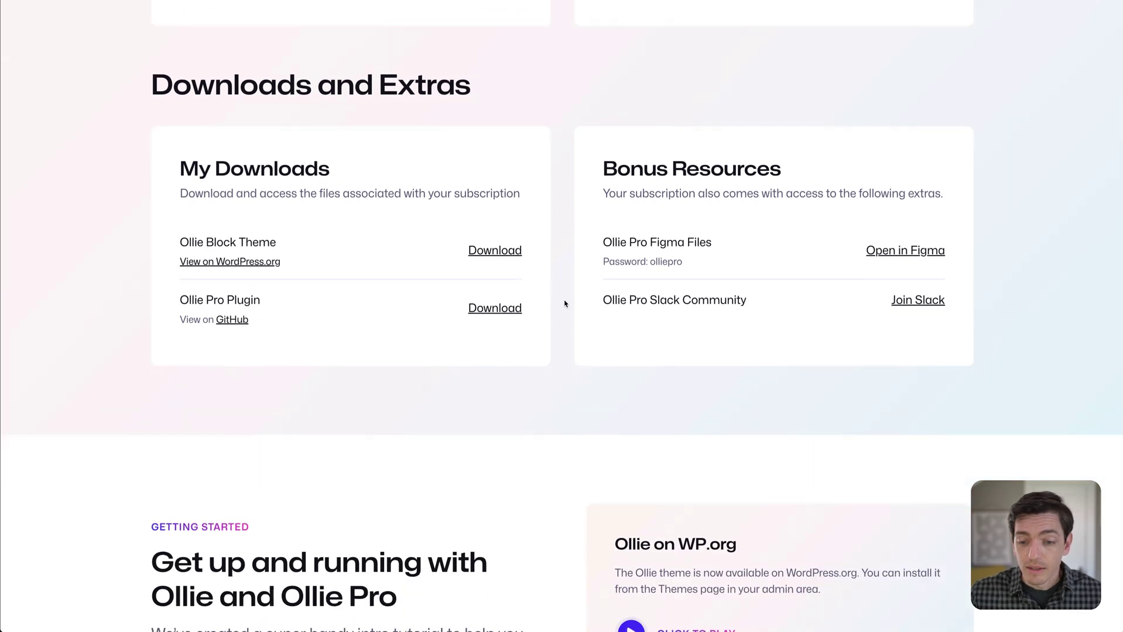
scroll(564, 306, "down", 4)
scroll(559, 304, "down", 10)
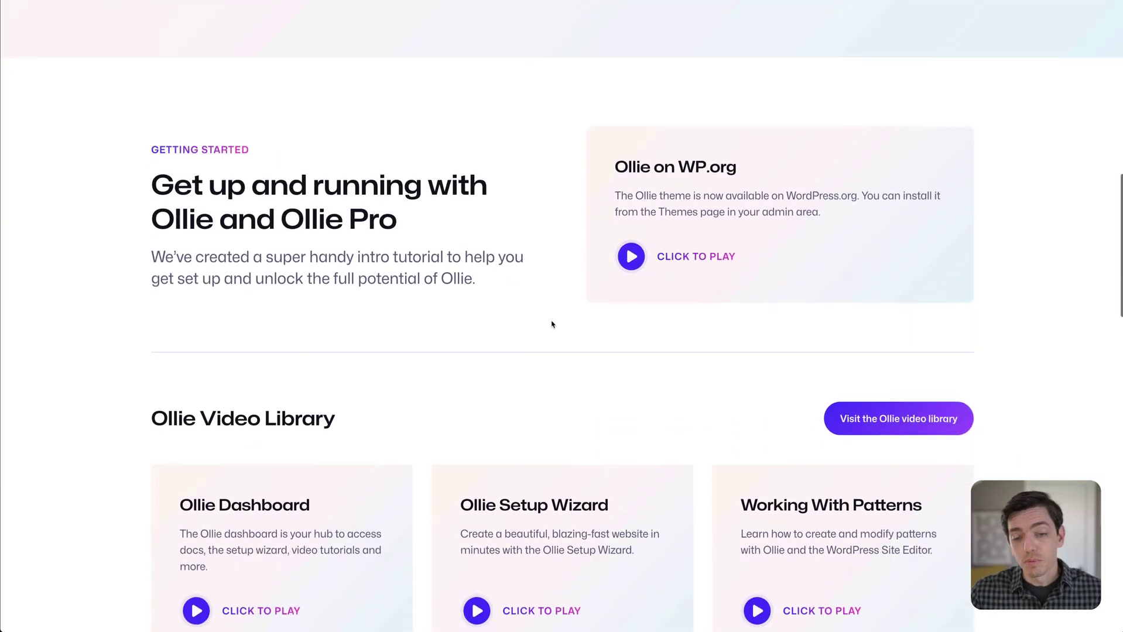
scroll(548, 321, "up", 1)
scroll(531, 320, "down", 8)
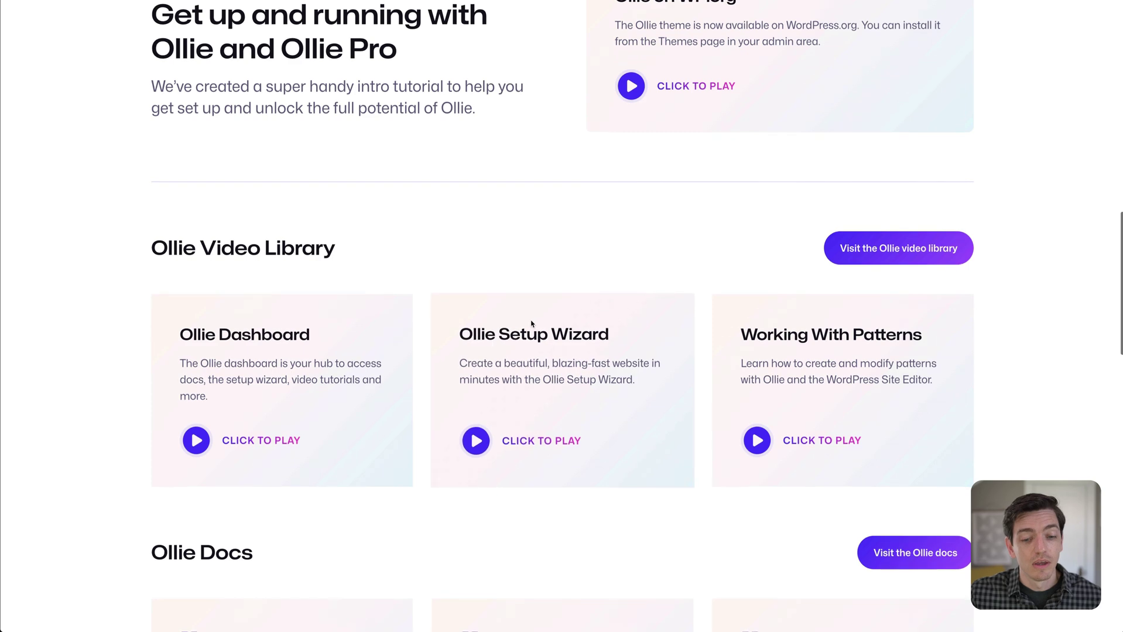
scroll(542, 339, "down", 10)
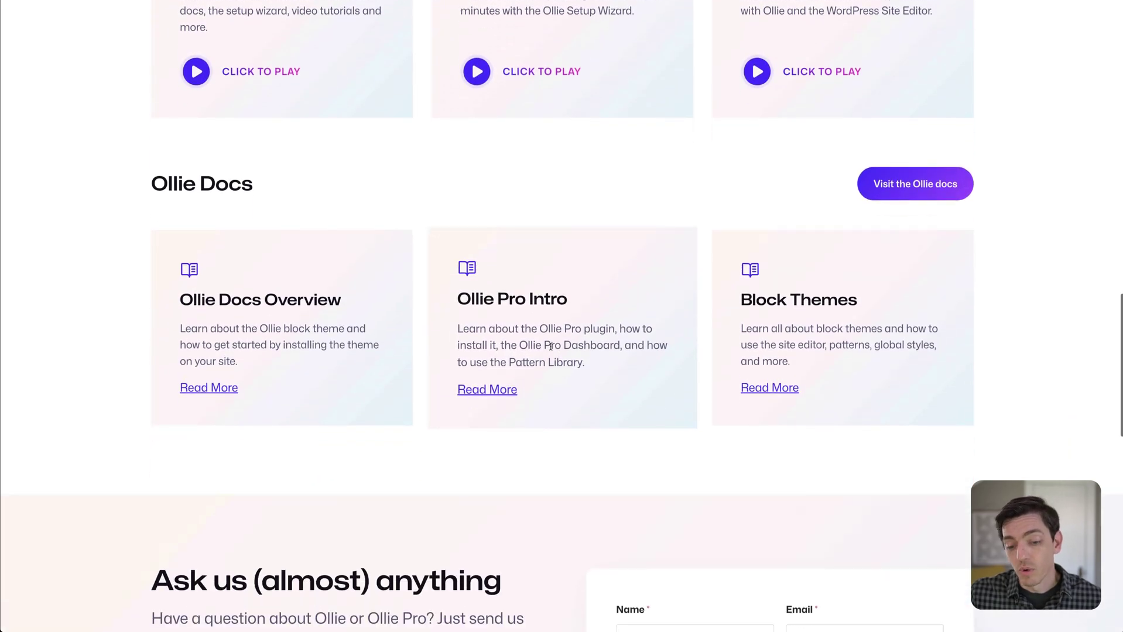
scroll(542, 351, "down", 8)
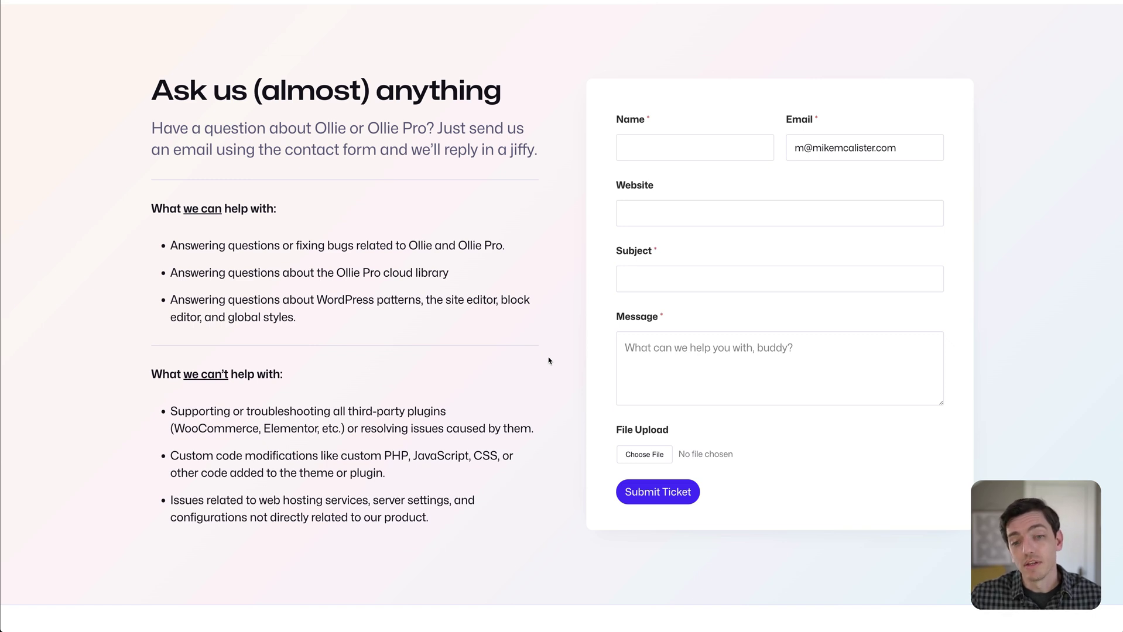
left_click(631, 148)
left_click(553, 137)
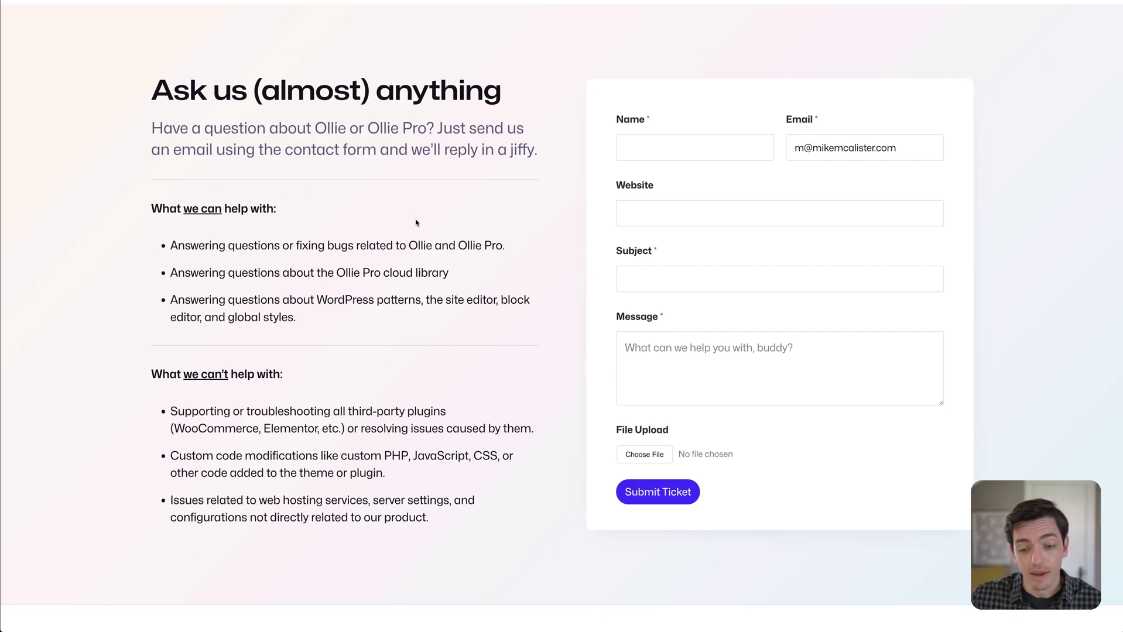
scroll(418, 226, "down", 5)
scroll(418, 226, "up", 20)
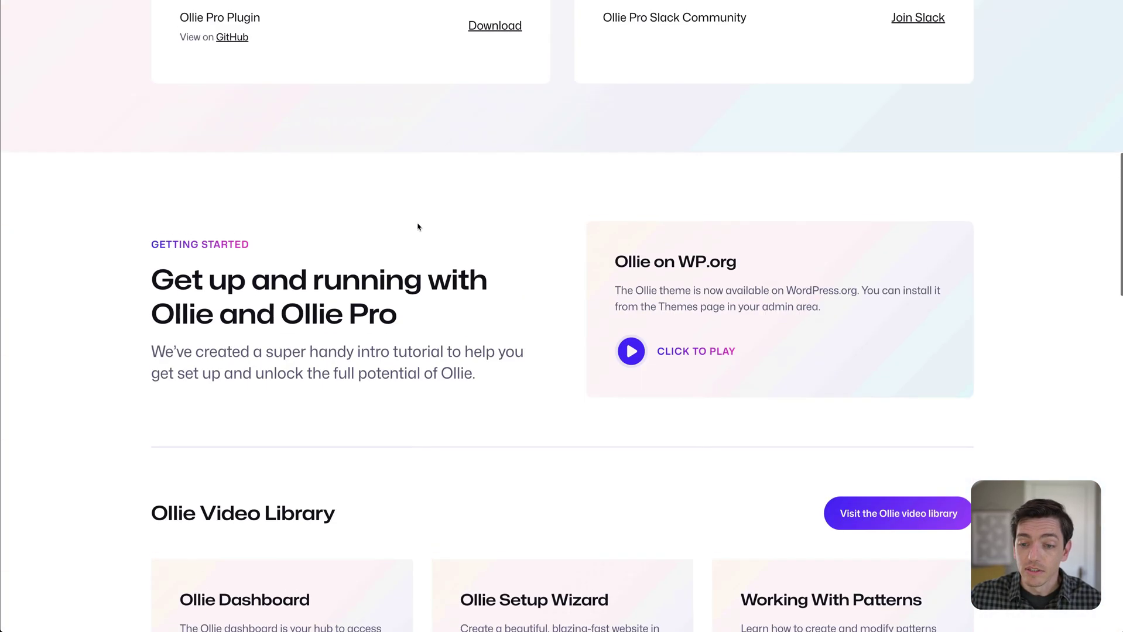
scroll(418, 226, "up", 10)
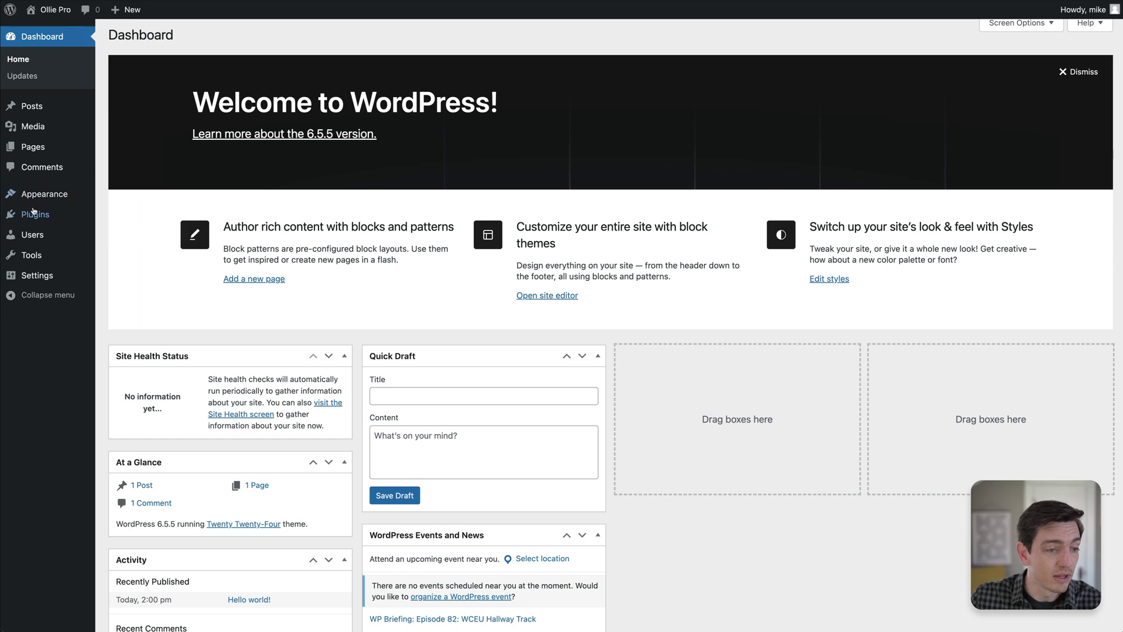
Upload ollie-pro.zip as a new plugin, install and activate it, then highlight the theme notice.
mouse_move(63, 217)
left_click(120, 233)
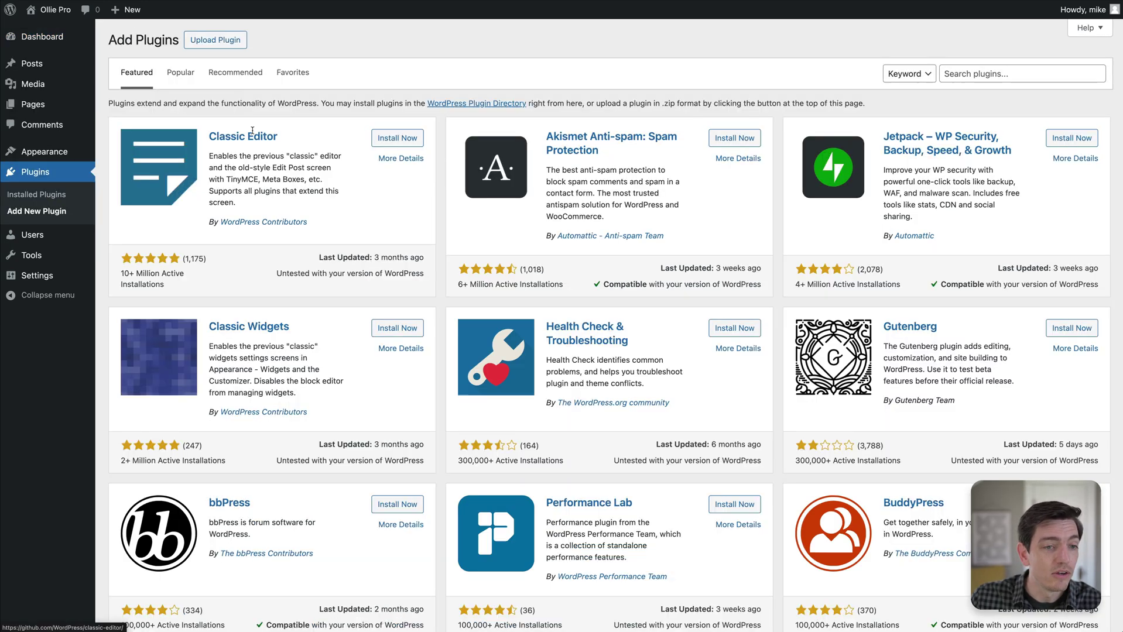
left_click(205, 39)
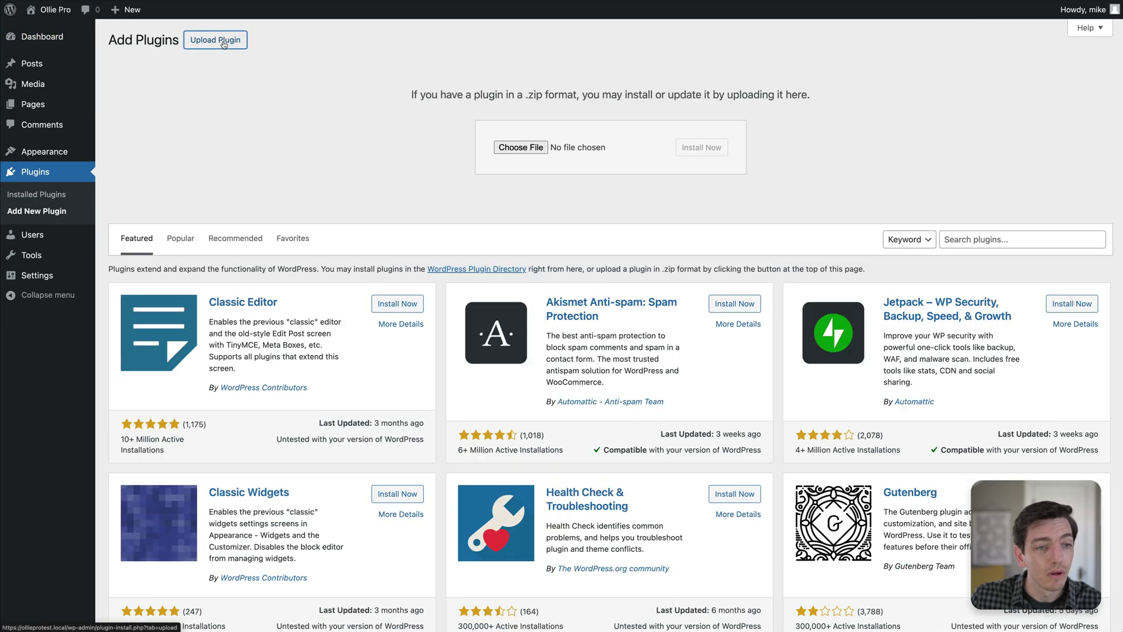
left_click(521, 148)
left_click(381, 110)
left_click(850, 518)
left_click(691, 149)
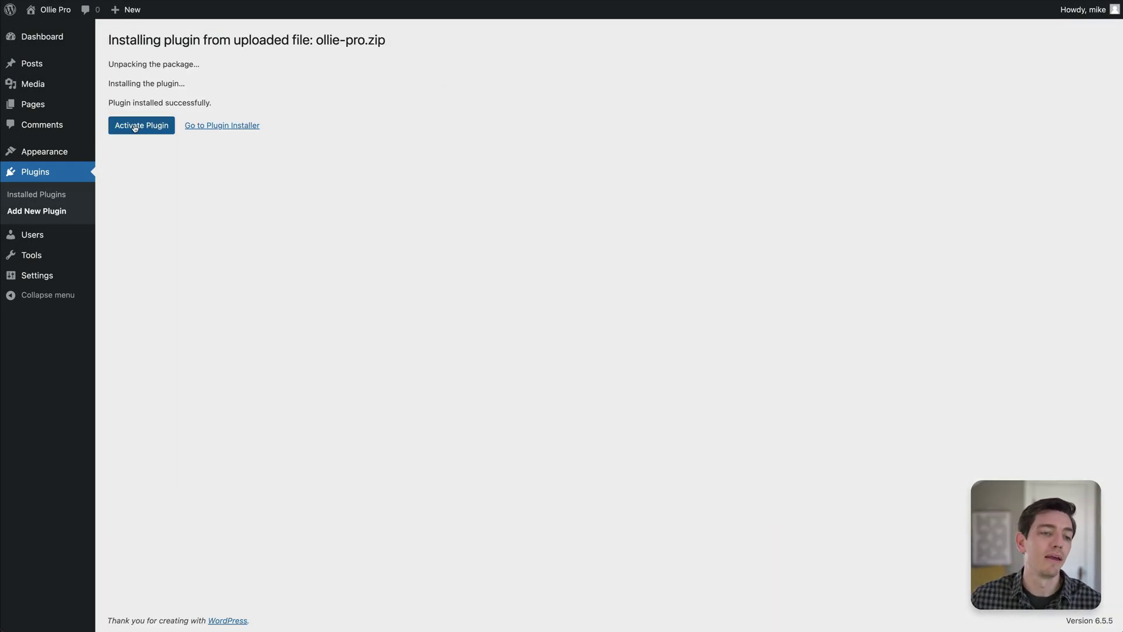
left_click(133, 125)
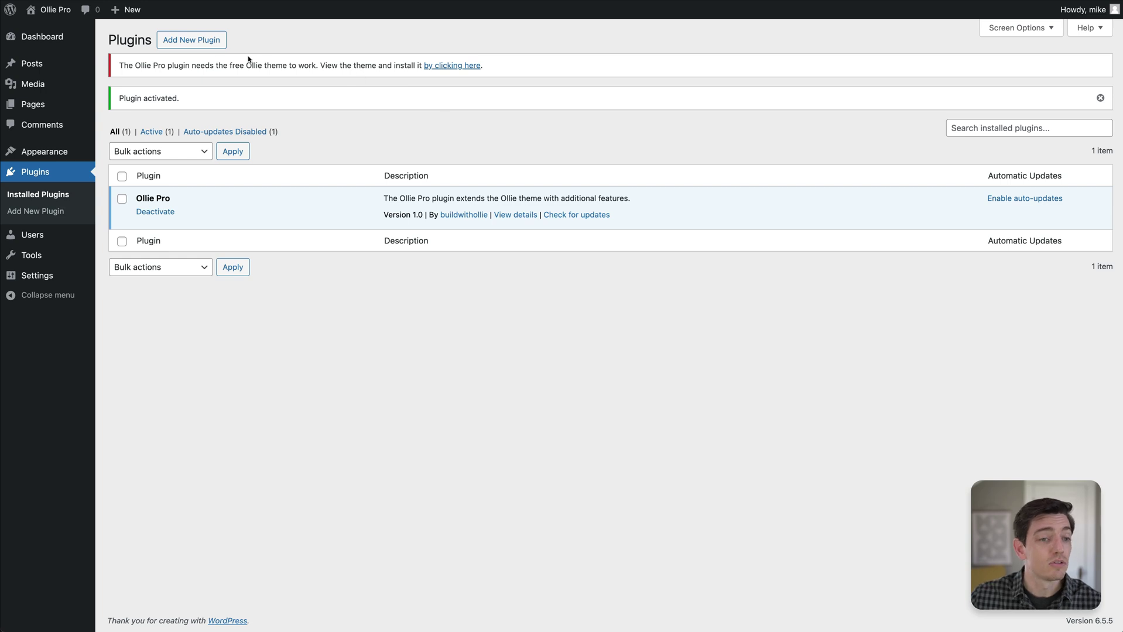
left_click_drag(120, 65, 203, 72)
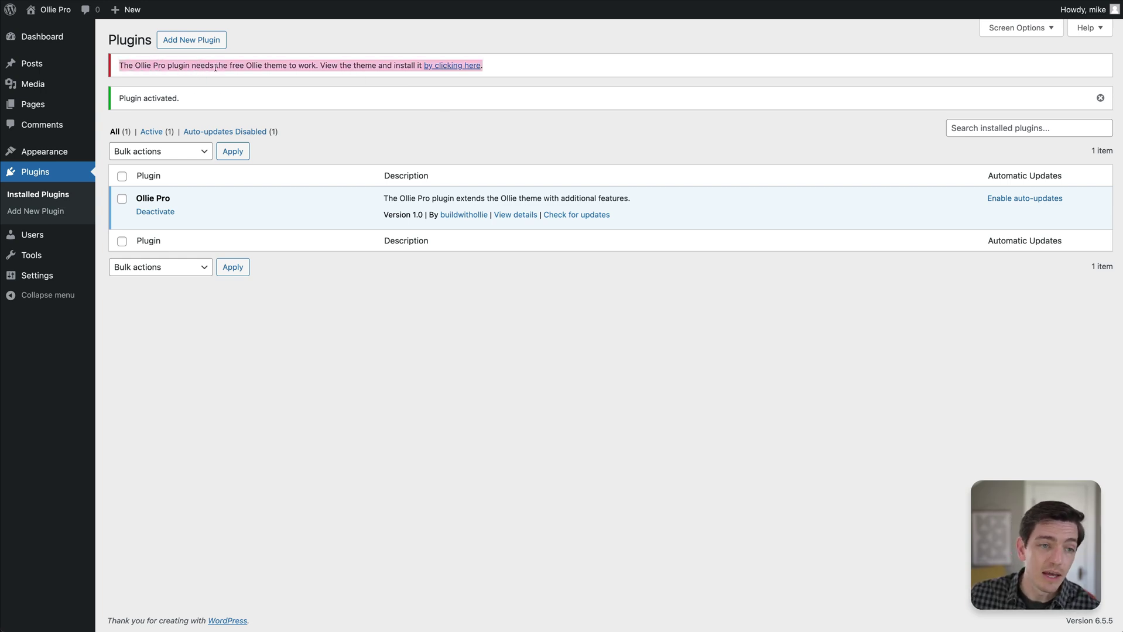
Use the notice's link to install and activate the free Ollie theme.
left_click(216, 66)
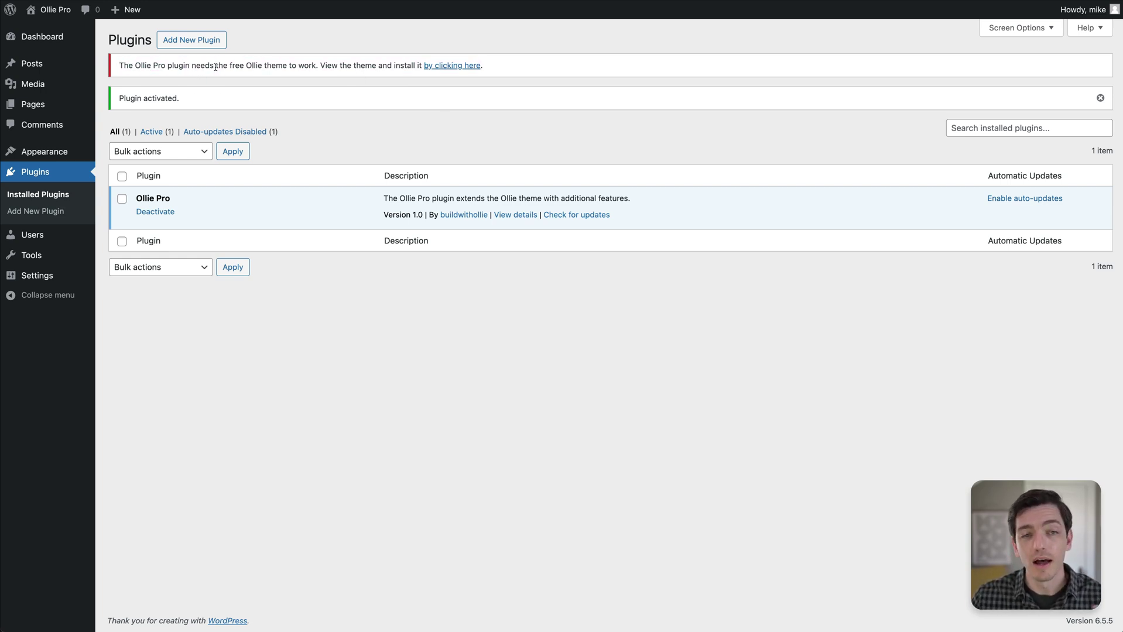
left_click(452, 66)
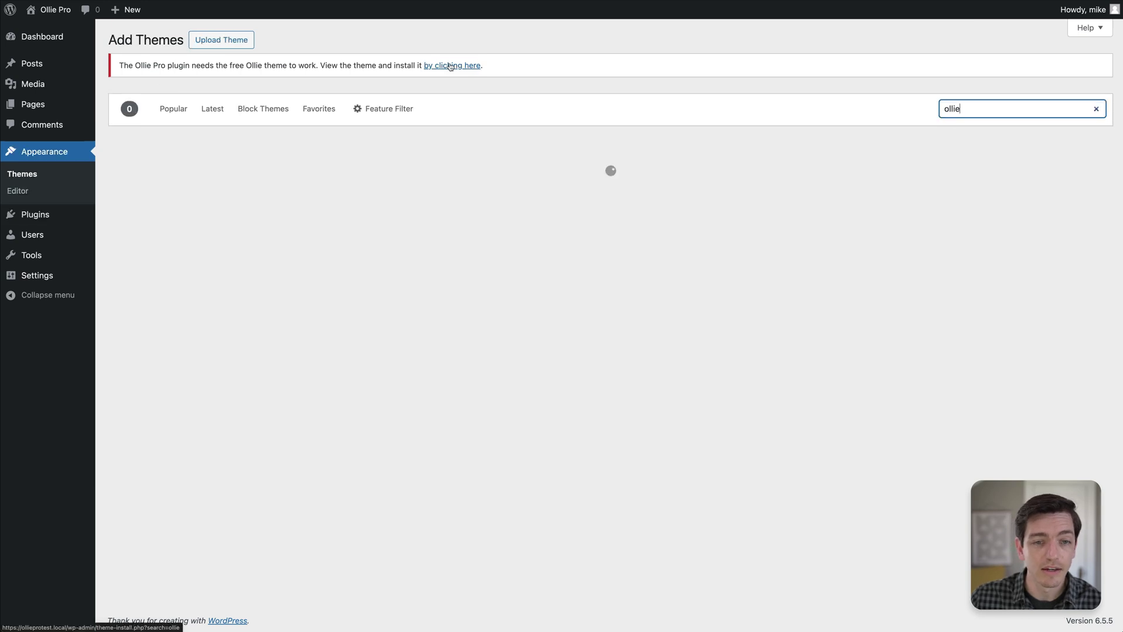
left_click(255, 324)
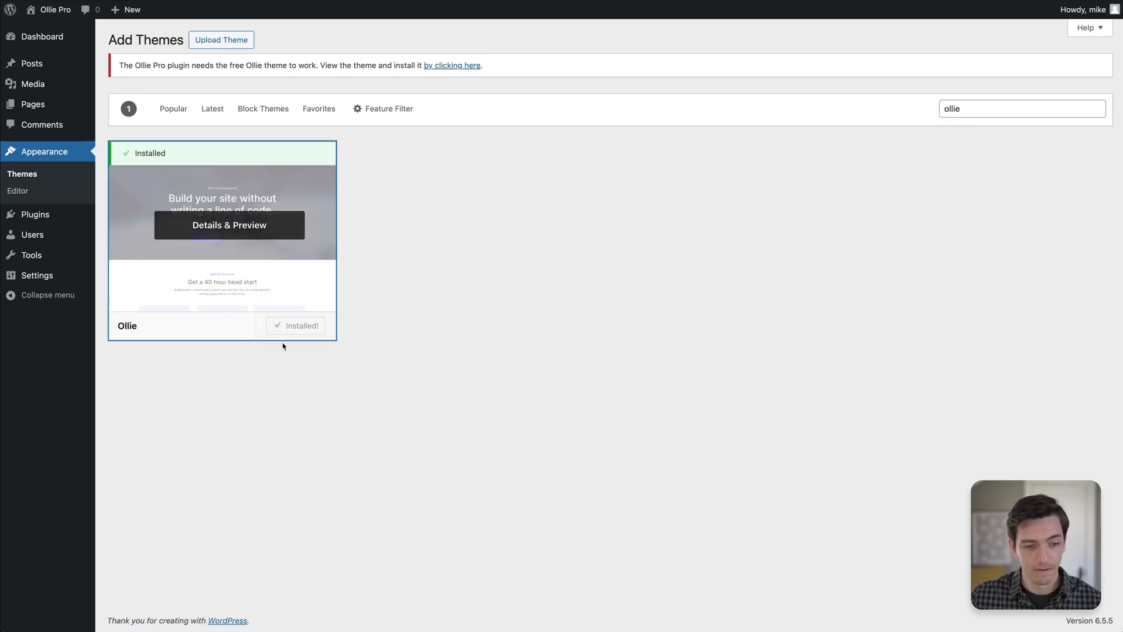
key("Return")
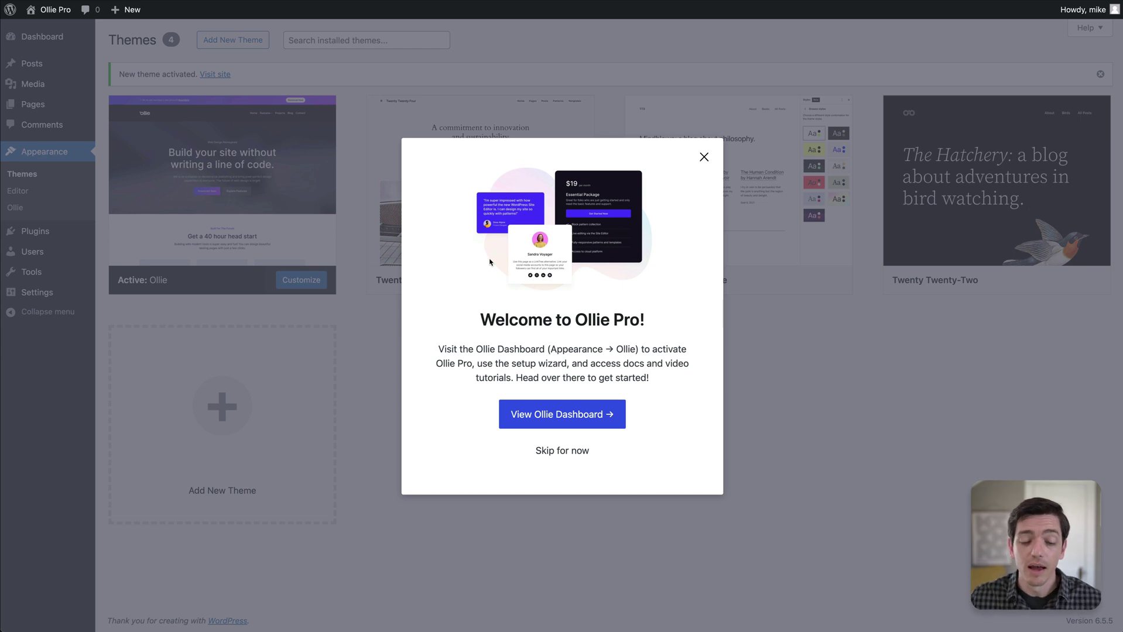
Open the Ollie Dashboard, start Ollie Pro activation and enter the account e-mail.
left_click(550, 416)
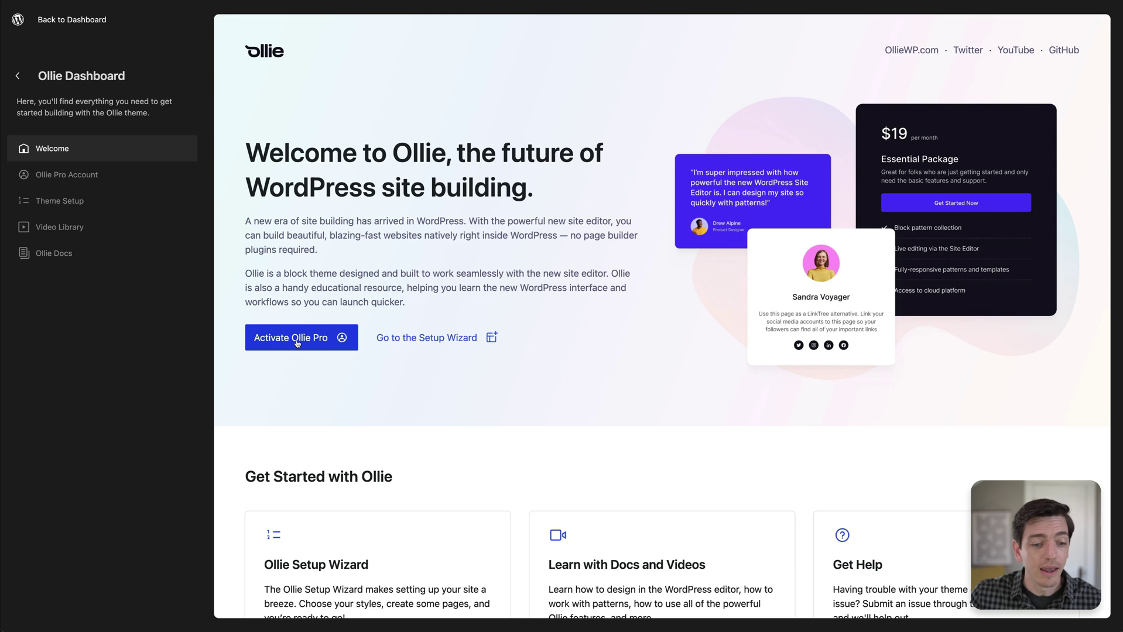
left_click(298, 344)
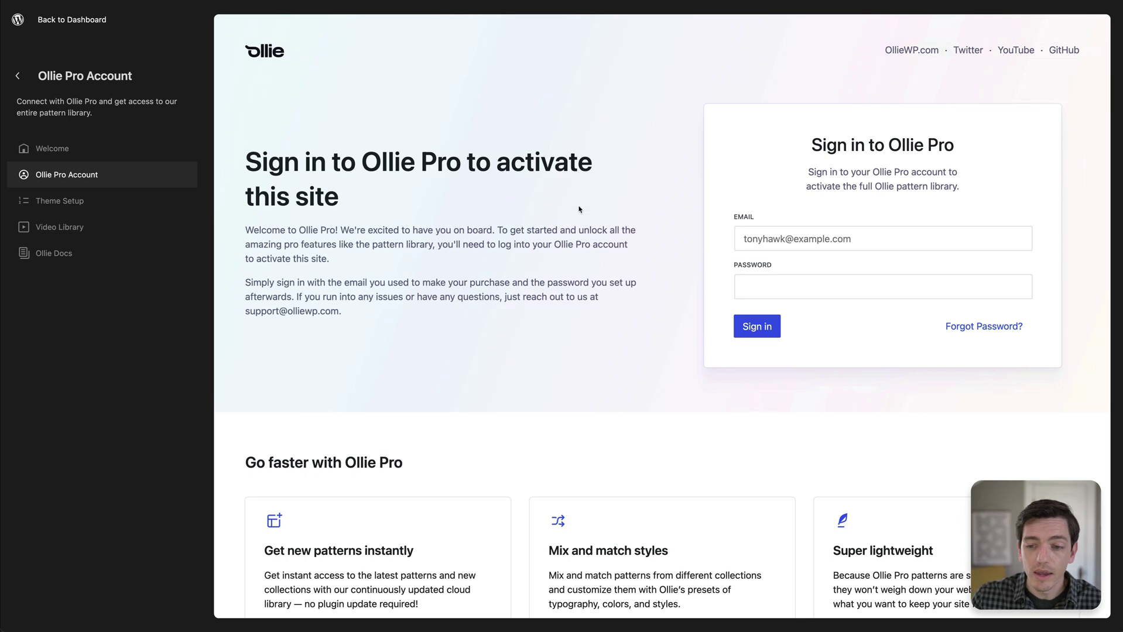
left_click(794, 238)
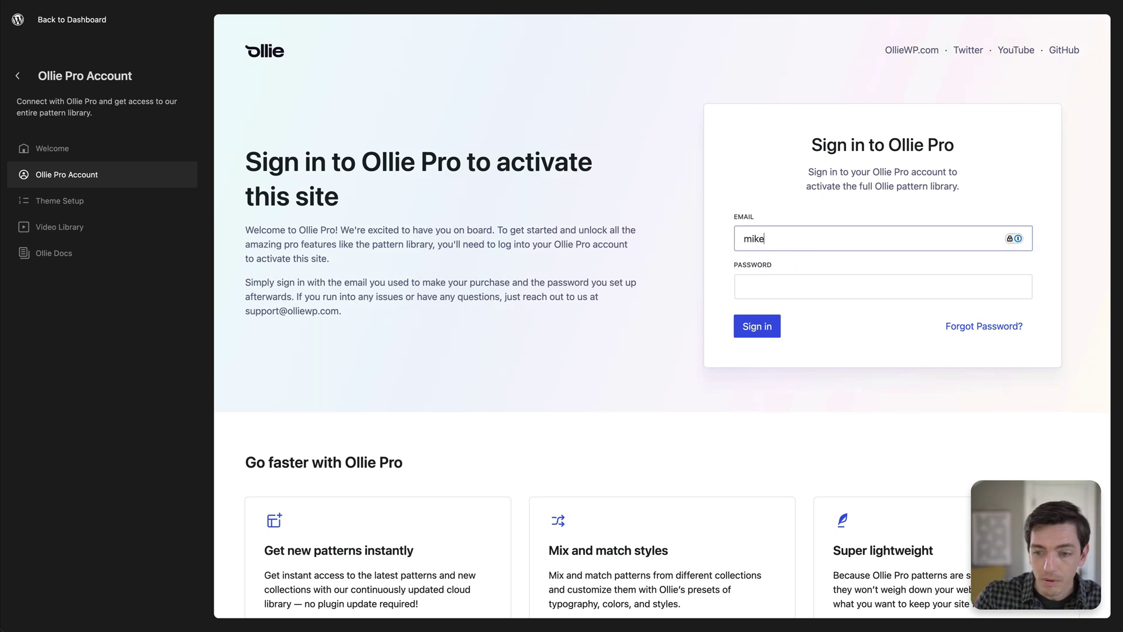
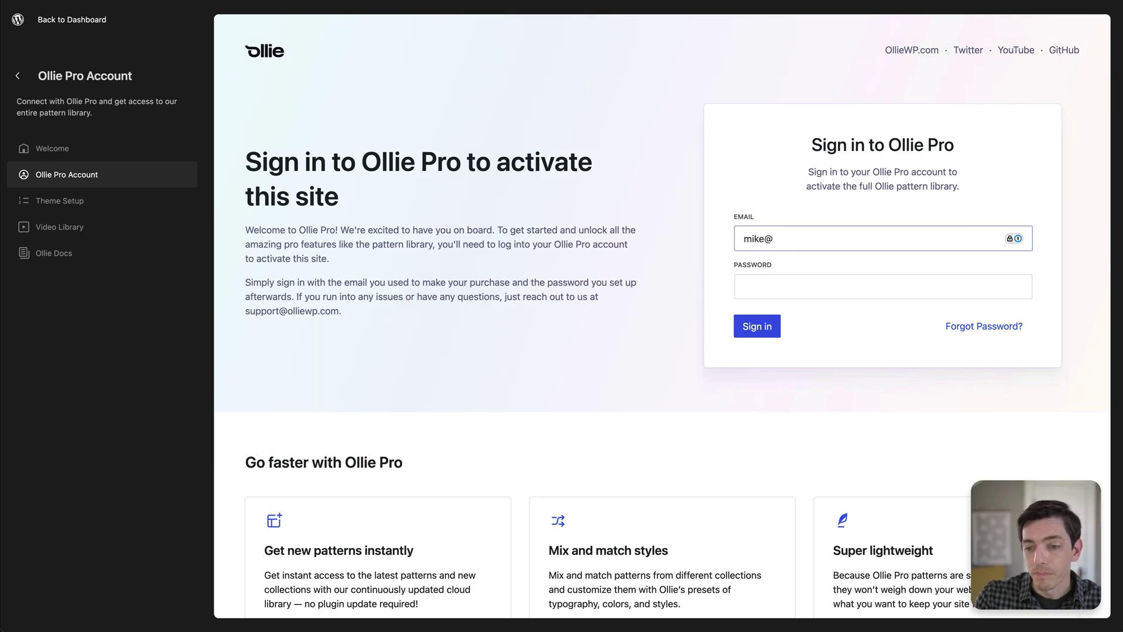
Paste the account password and sign in to the Ollie Pro account.
key("super+Tab")
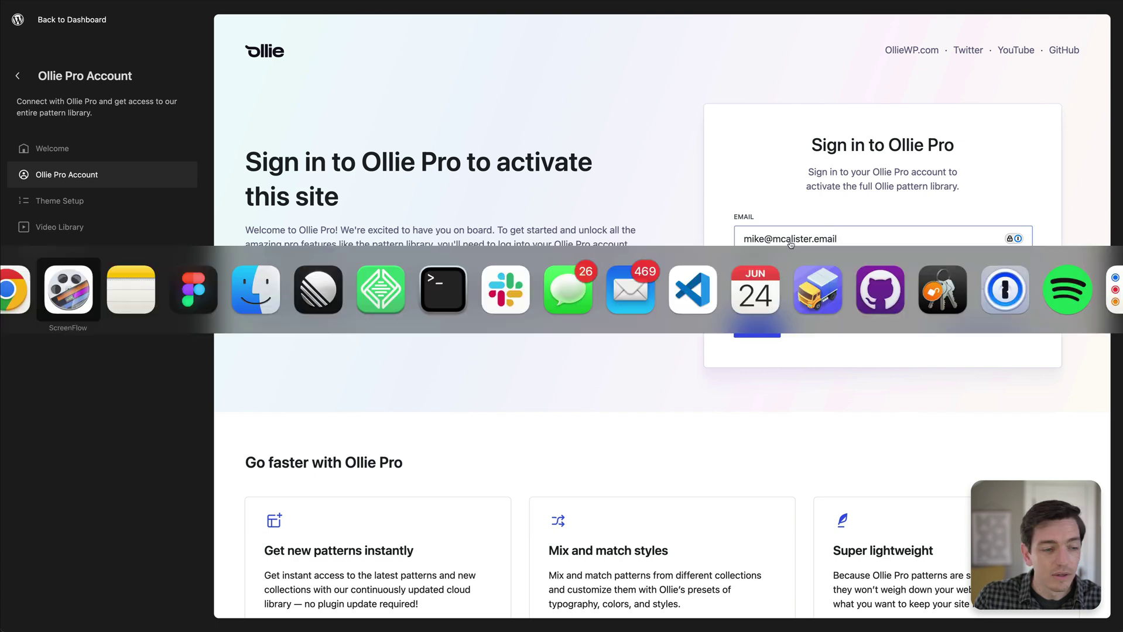
key("Escape")
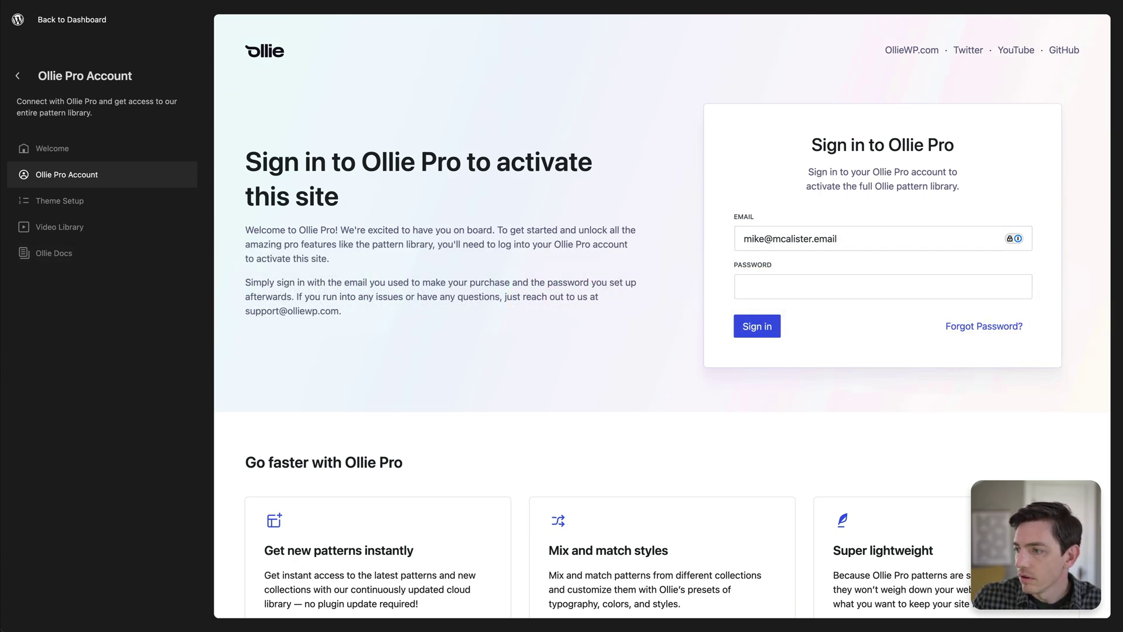
left_click(829, 288)
key("super+v")
left_click(756, 328)
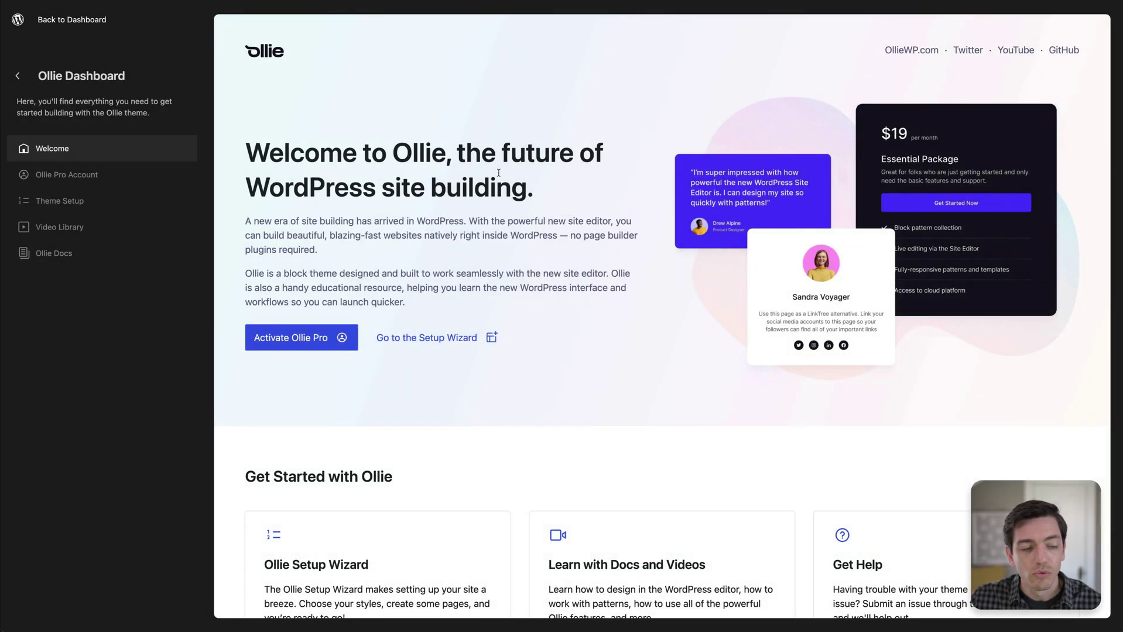
left_click(140, 175)
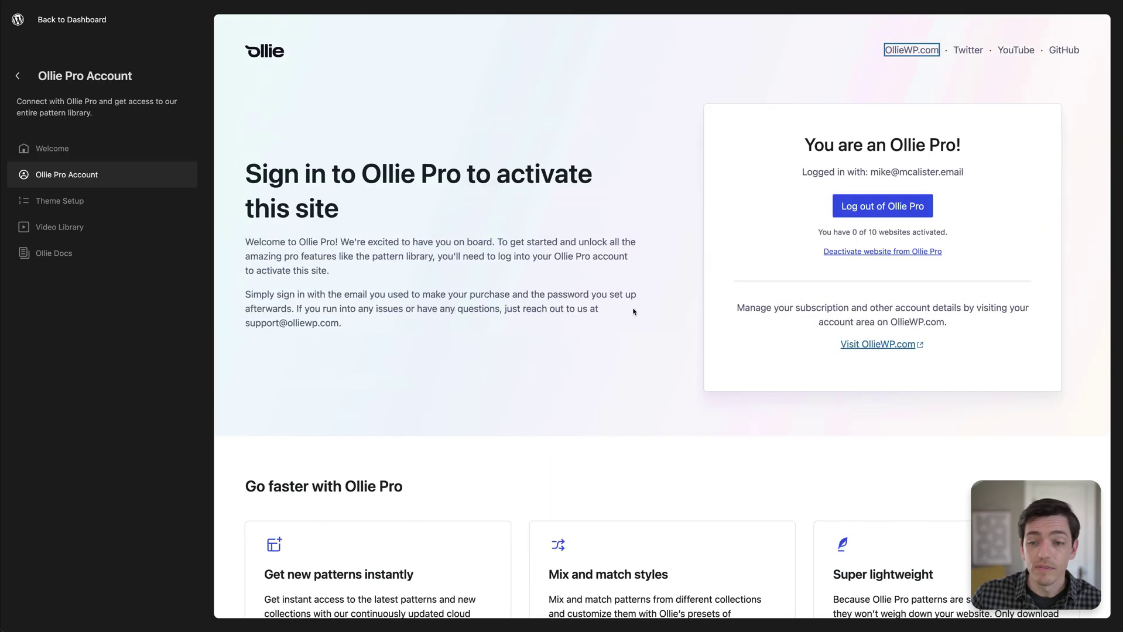
left_click_drag(792, 147, 996, 146)
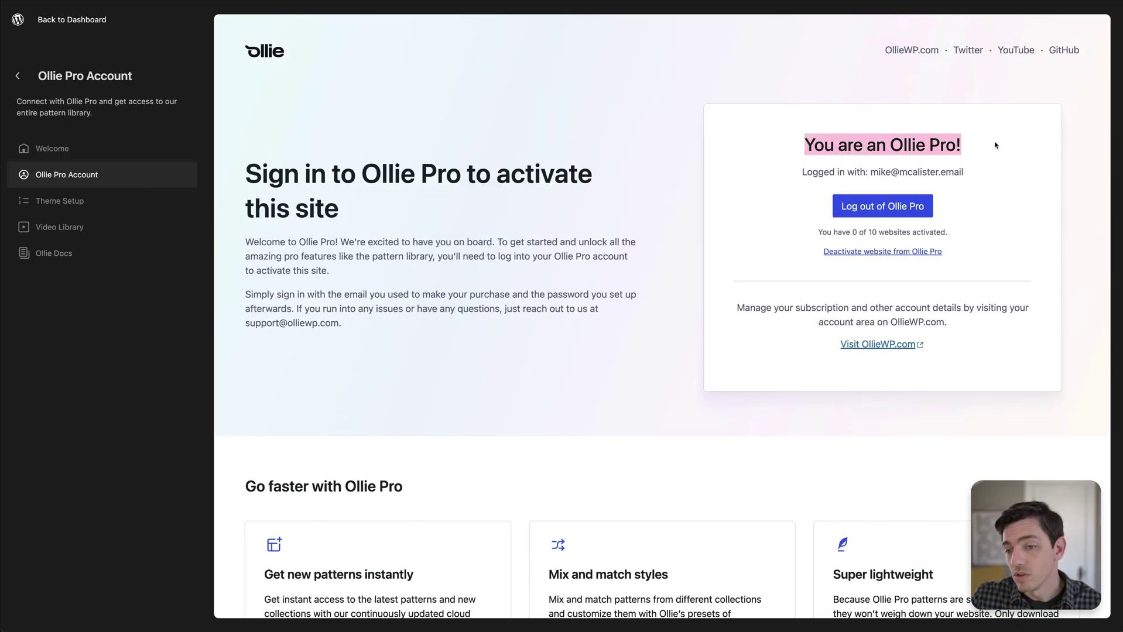
left_click(981, 148)
left_click_drag(809, 171, 978, 170)
left_click(977, 169)
left_click_drag(818, 232, 956, 235)
left_click(956, 236)
left_click_drag(834, 233, 877, 232)
left_click(877, 233)
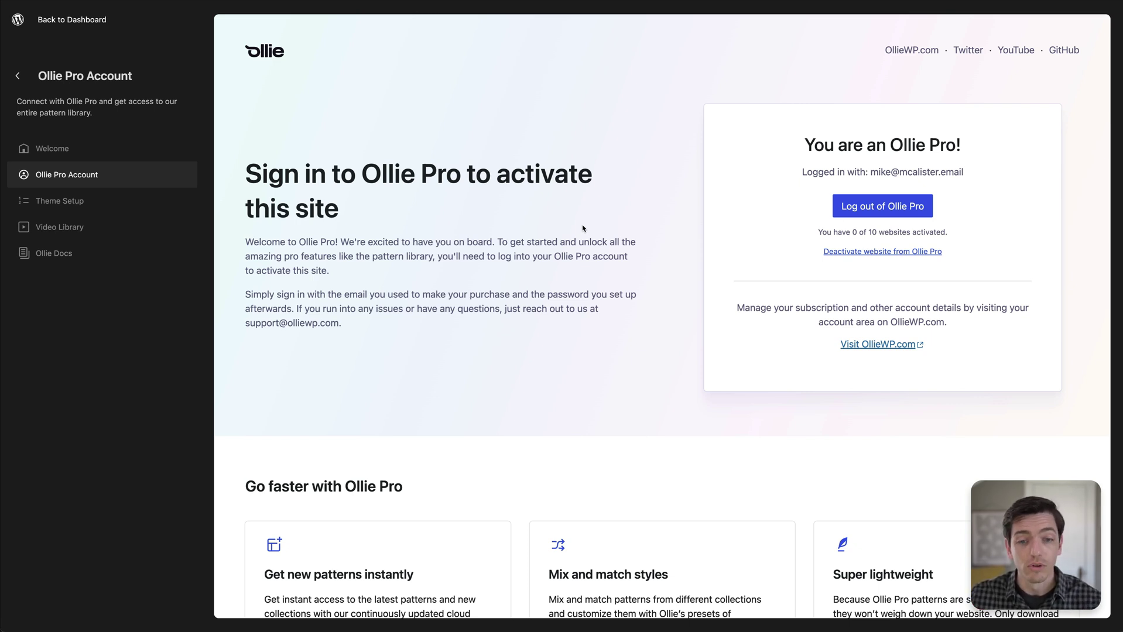
Browse Theme Setup, Video Library, Ollie Docs and Ollie Pro Account, ending on Welcome.
left_click(118, 212)
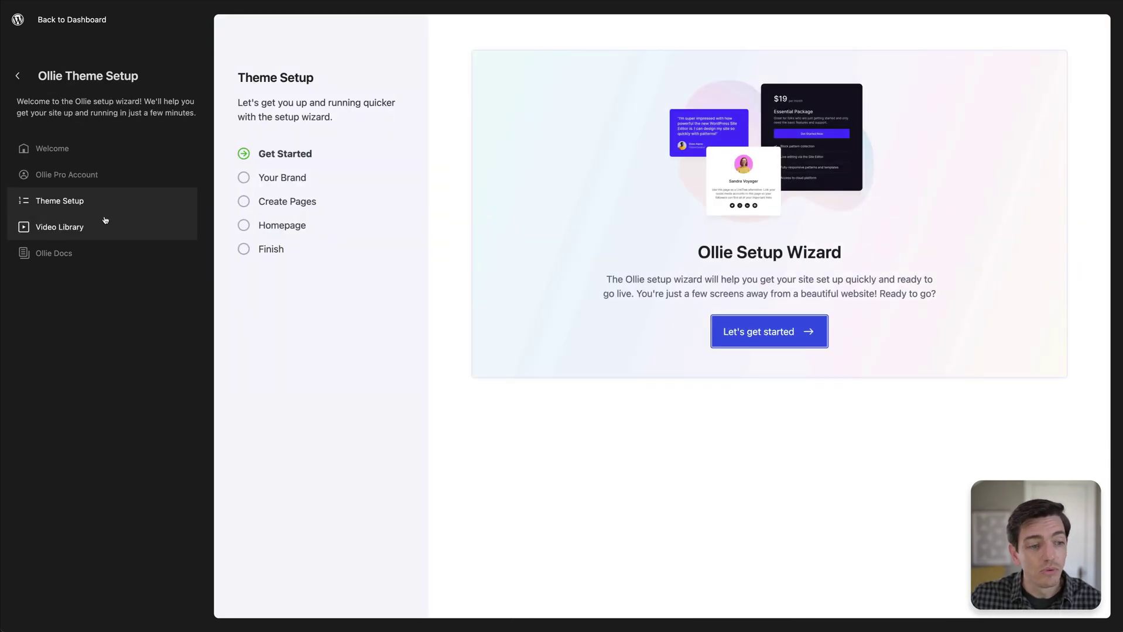
left_click(100, 228)
left_click(93, 253)
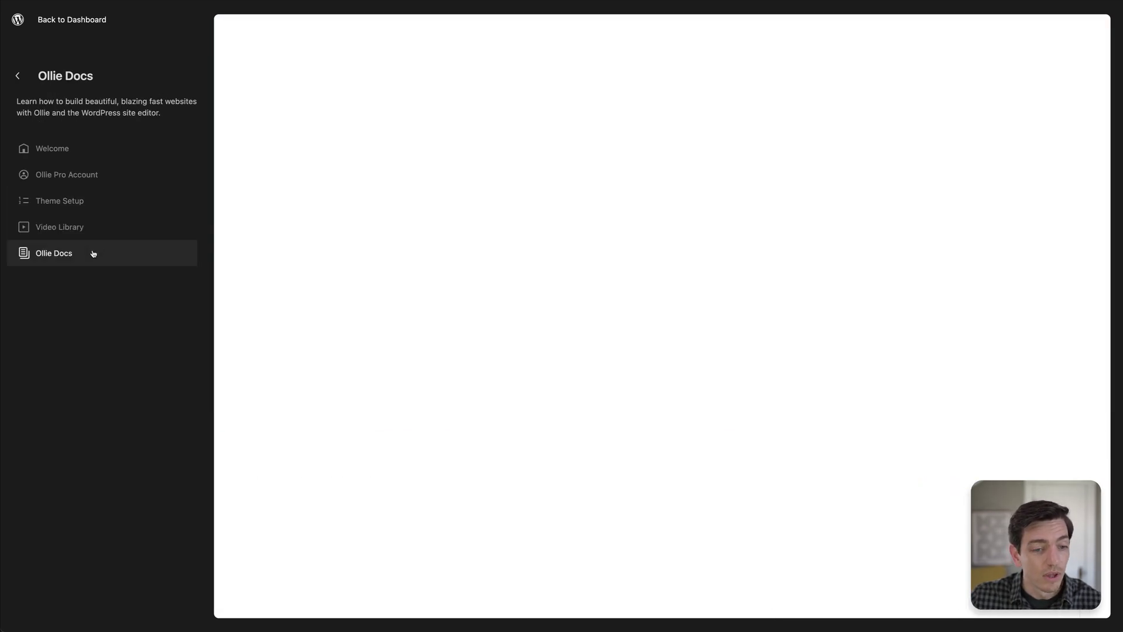
left_click(101, 230)
left_click(102, 202)
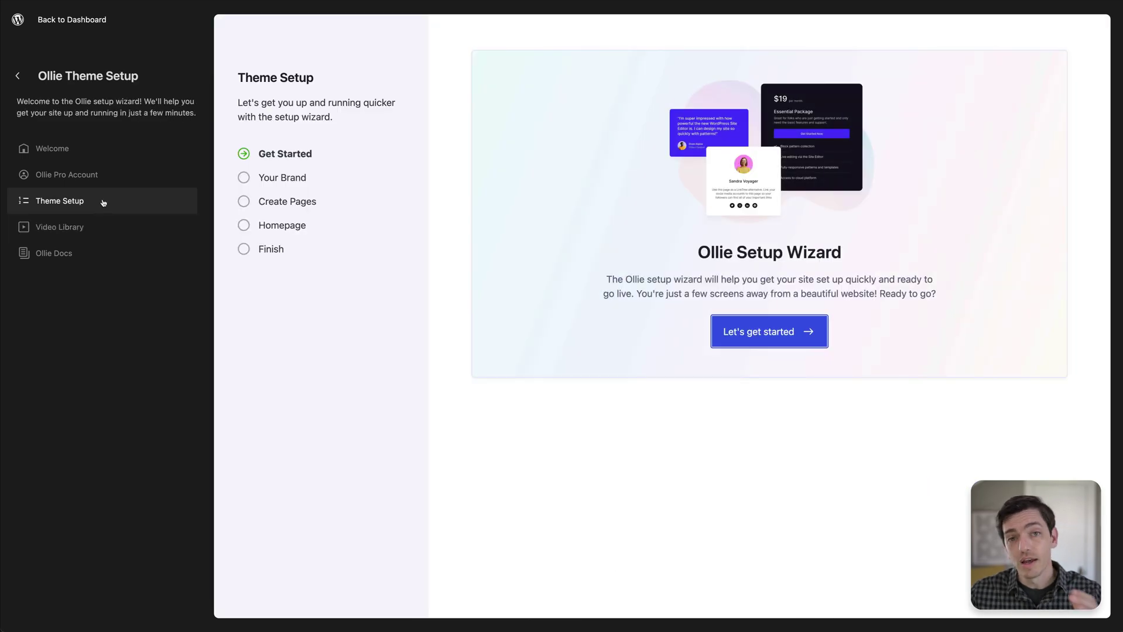
left_click(97, 173)
left_click(99, 157)
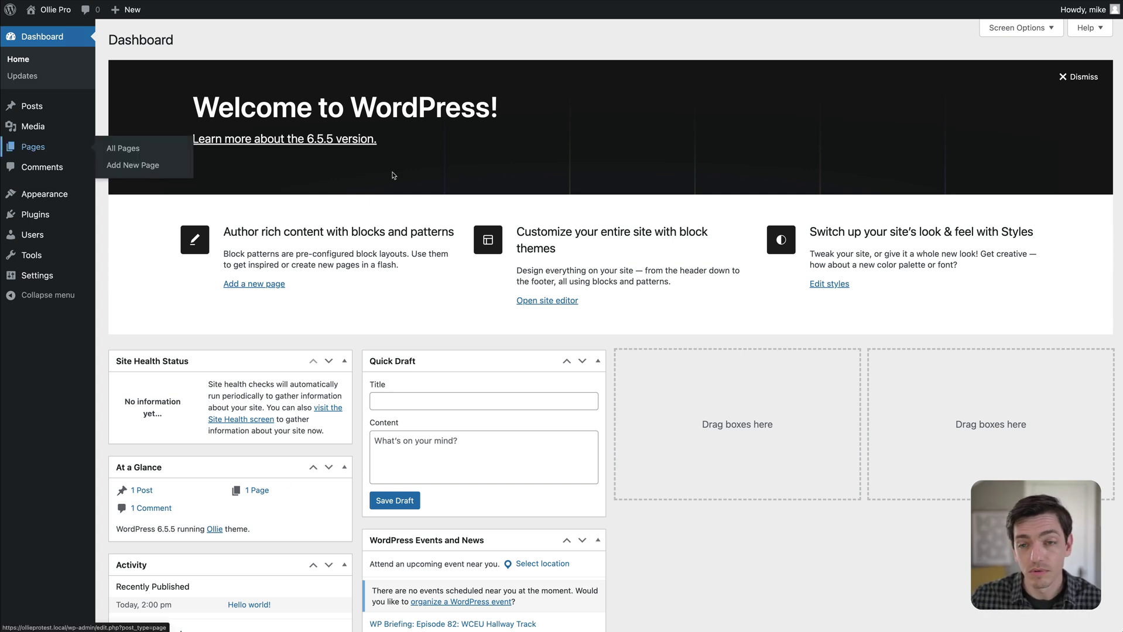
Create a new page titled 'Pattern Library'.
left_click(44, 153)
left_click(185, 45)
type("P")
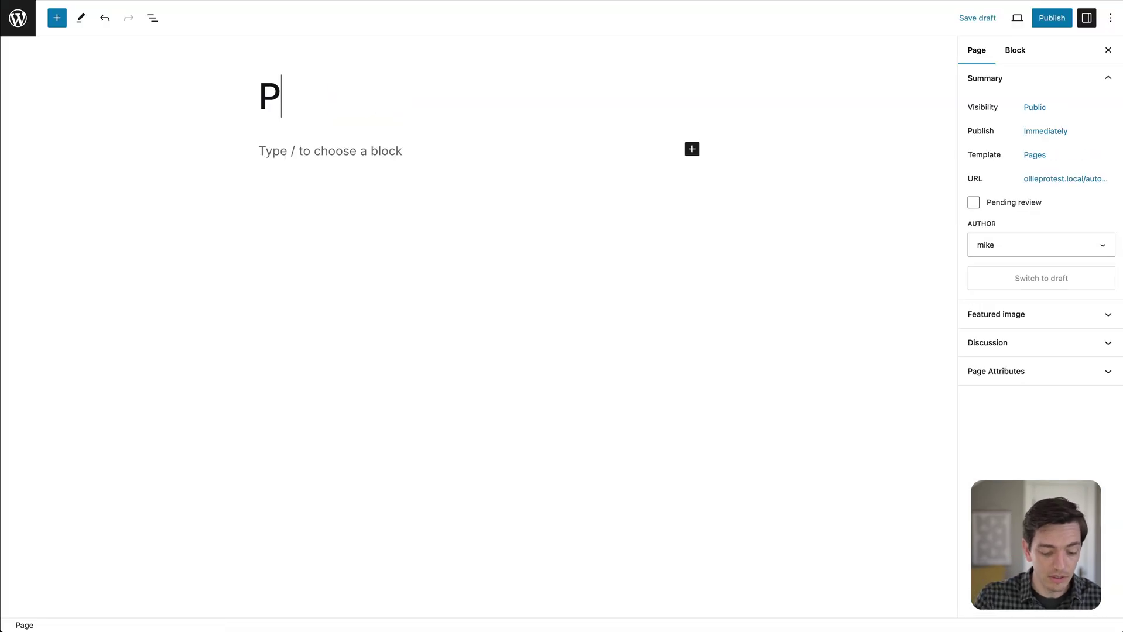
type("attern Library")
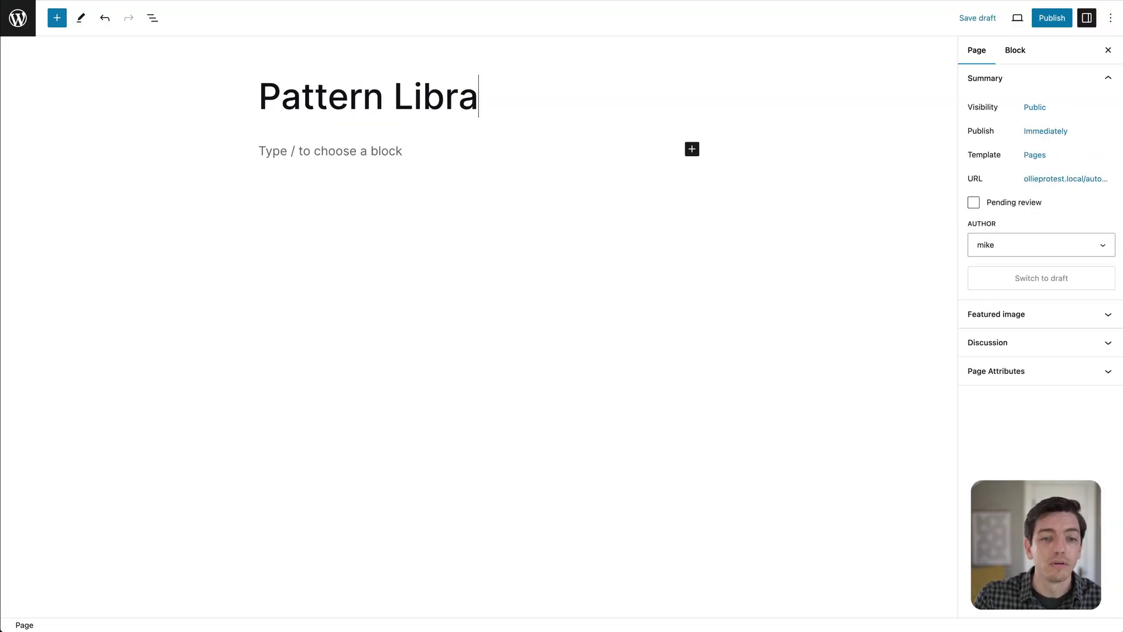
key("Return")
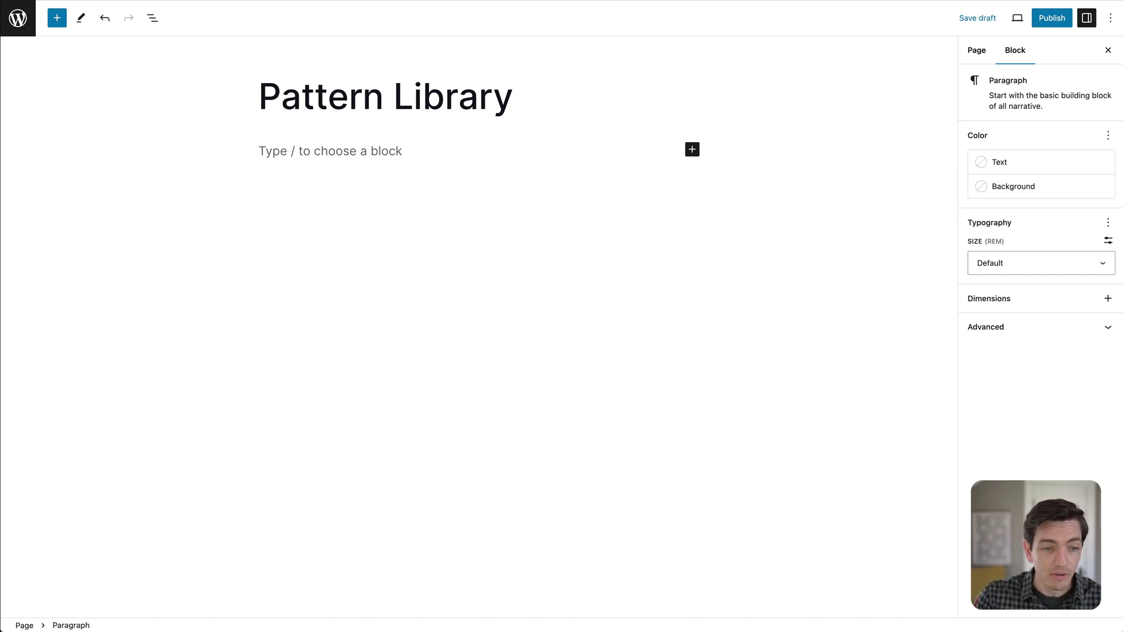
Insert the Ollie Pattern Library block via /oll and select its open button.
type("/oll")
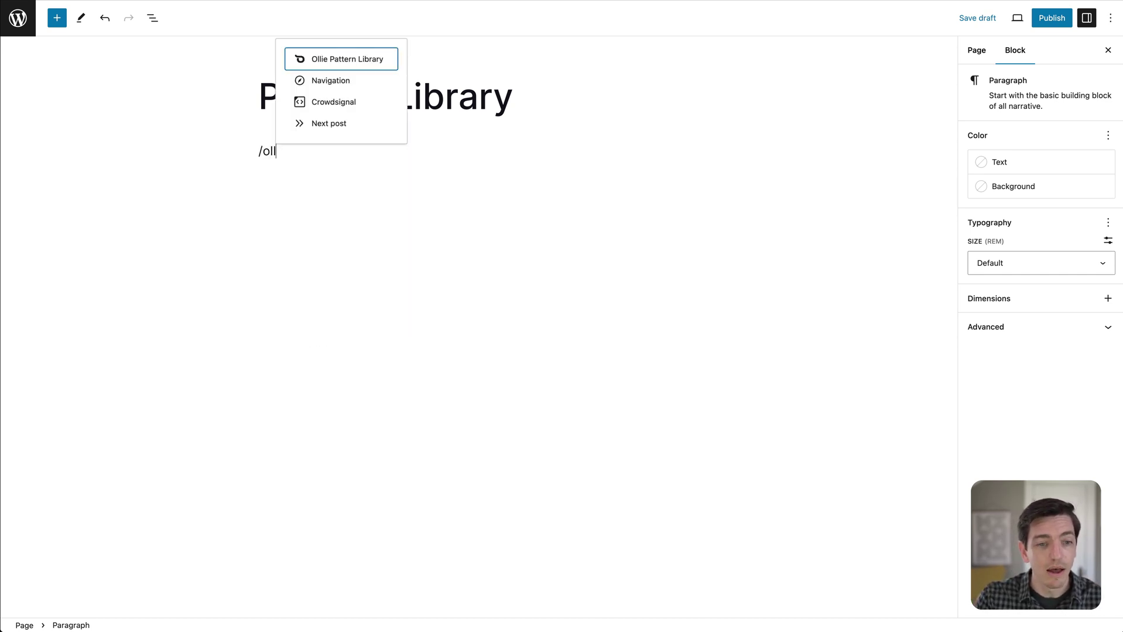
key("Return")
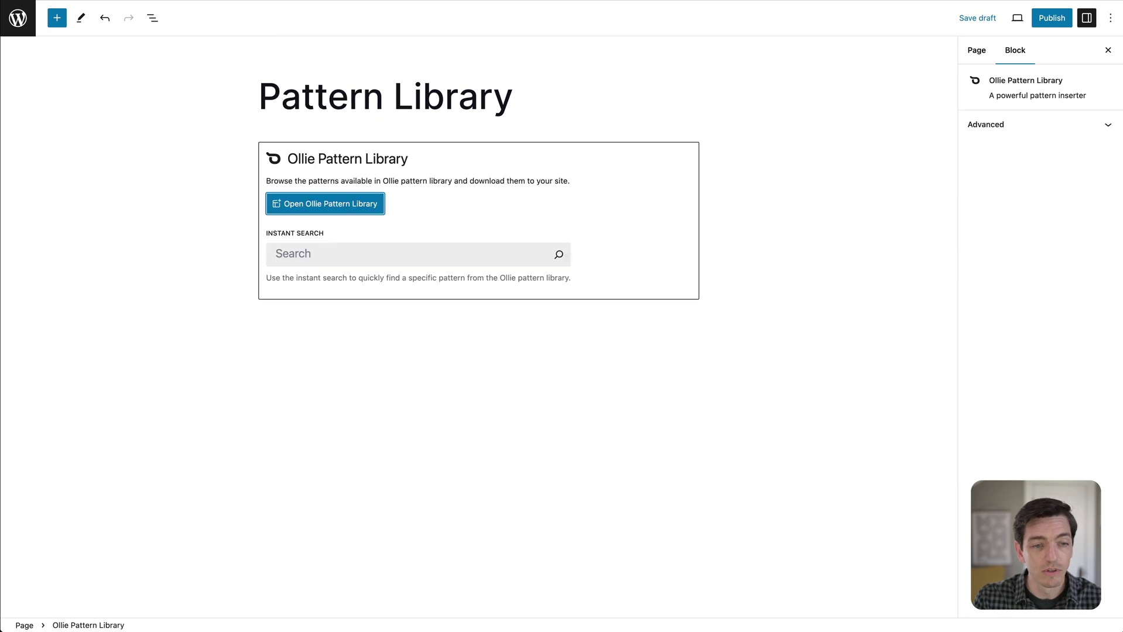
left_click(404, 308)
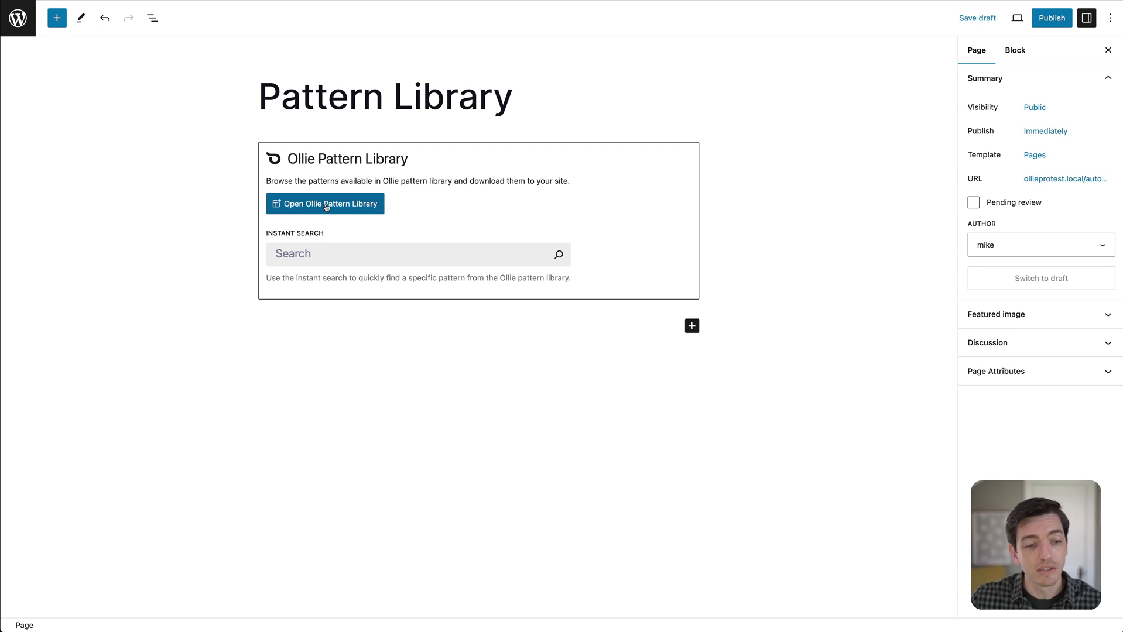
left_click(327, 206)
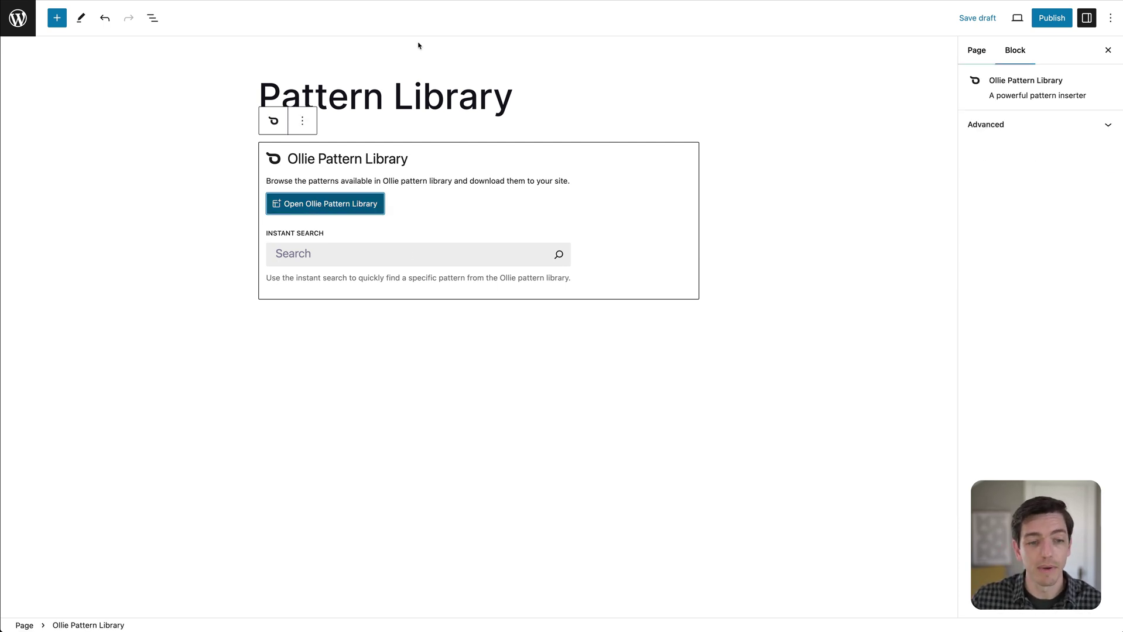
Launch the Ollie Pro Patterns library and scroll through the Creator collection.
key("Return")
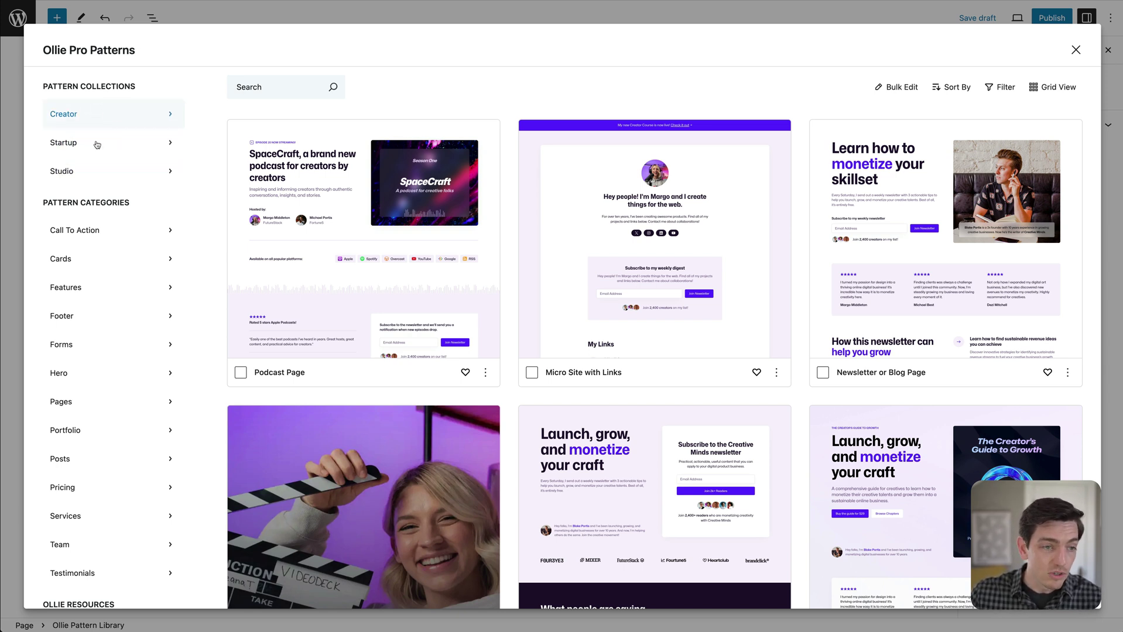
scroll(96, 248, "down", 1)
scroll(96, 248, "up", 1)
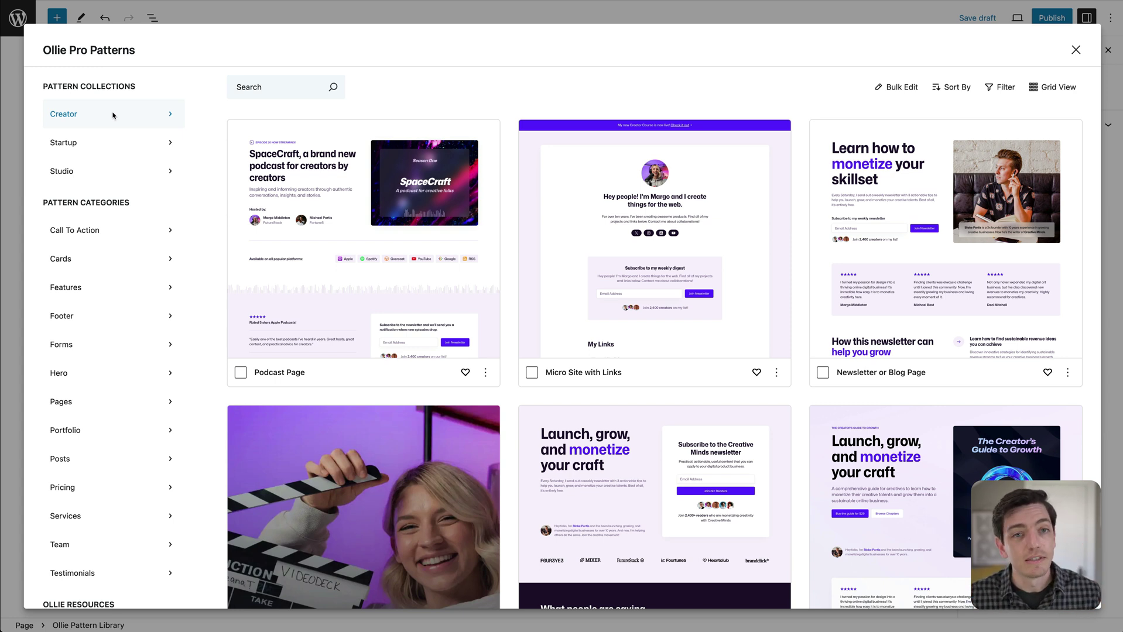
left_click(107, 147)
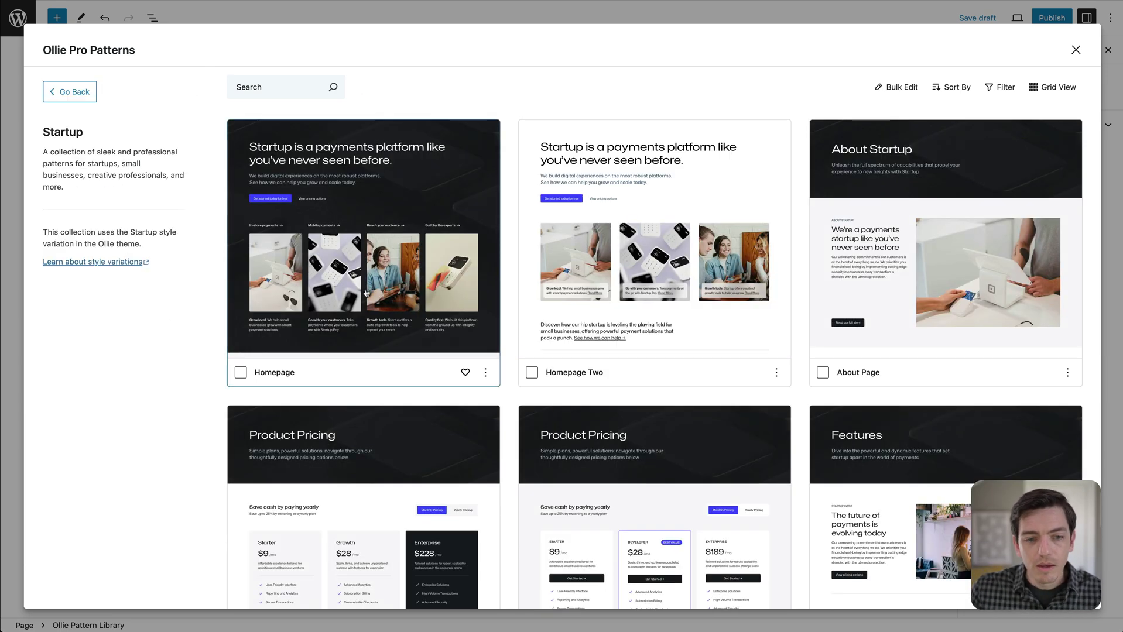
scroll(882, 246, "down", 3)
scroll(421, 321, "down", 6)
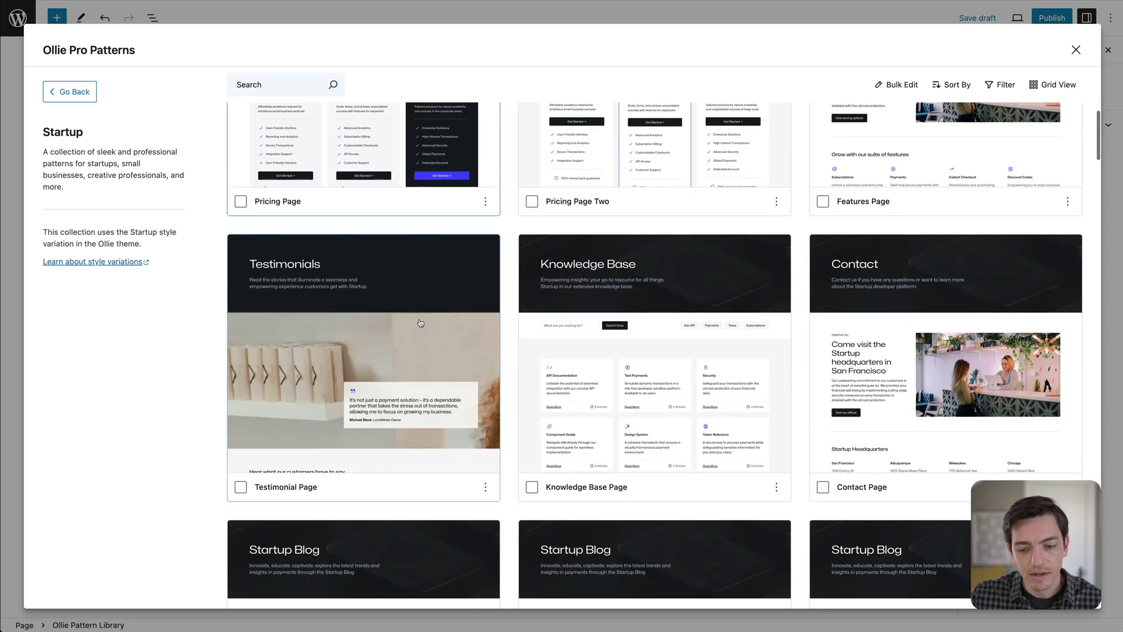
scroll(829, 321, "down", 2)
scroll(685, 314, "up", 10)
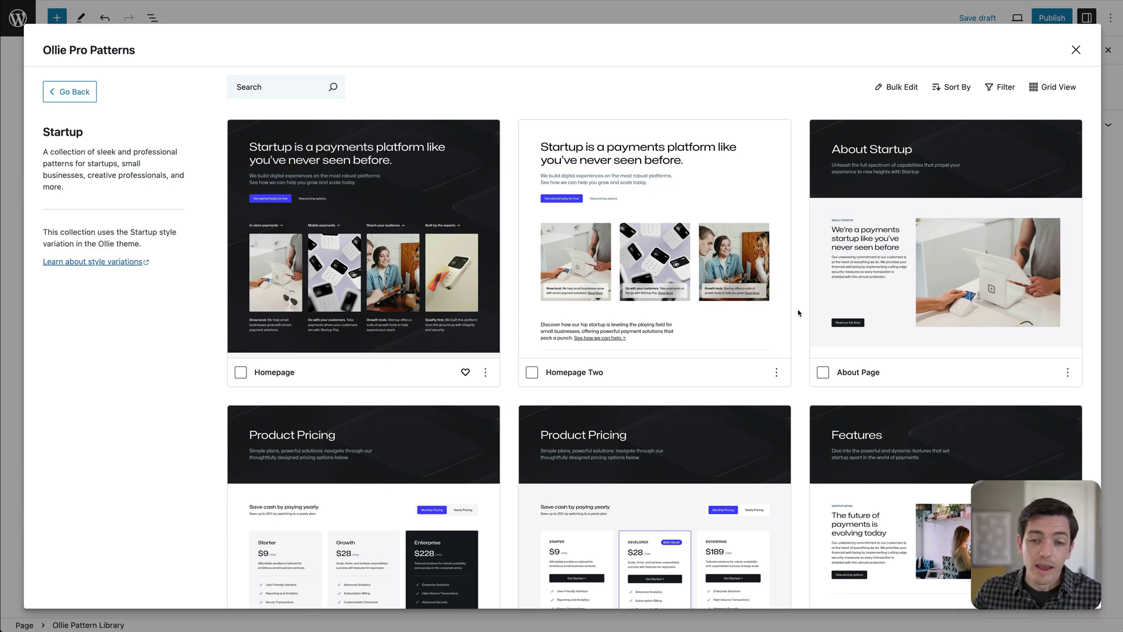
scroll(797, 313, "down", 3)
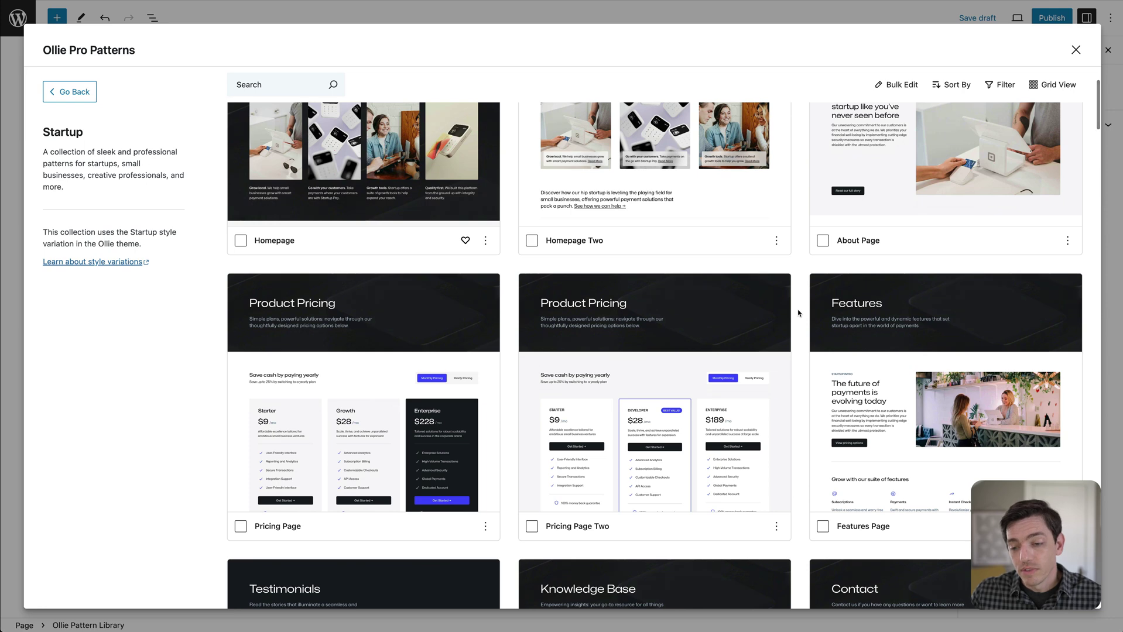
scroll(798, 313, "down", 10)
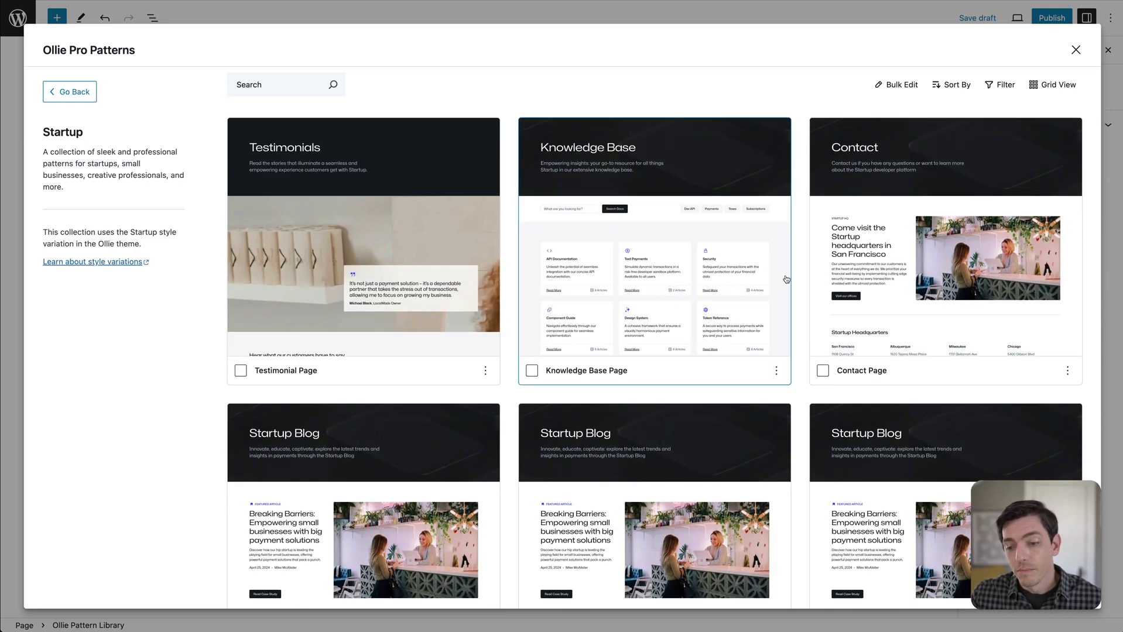
scroll(797, 281, "up", 3)
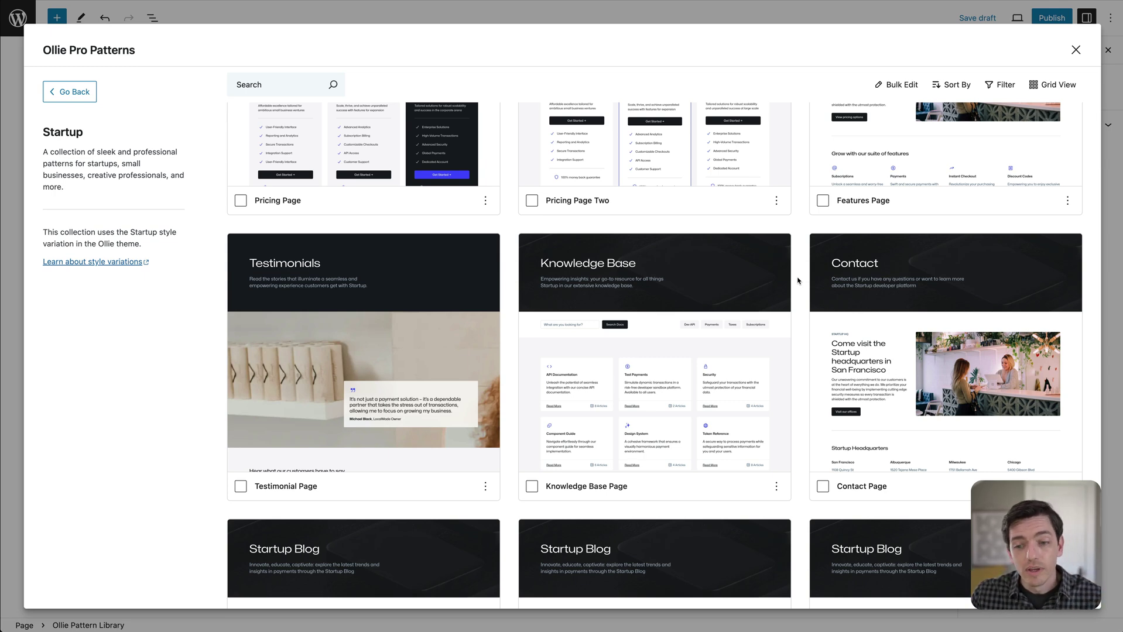
scroll(797, 281, "up", 9)
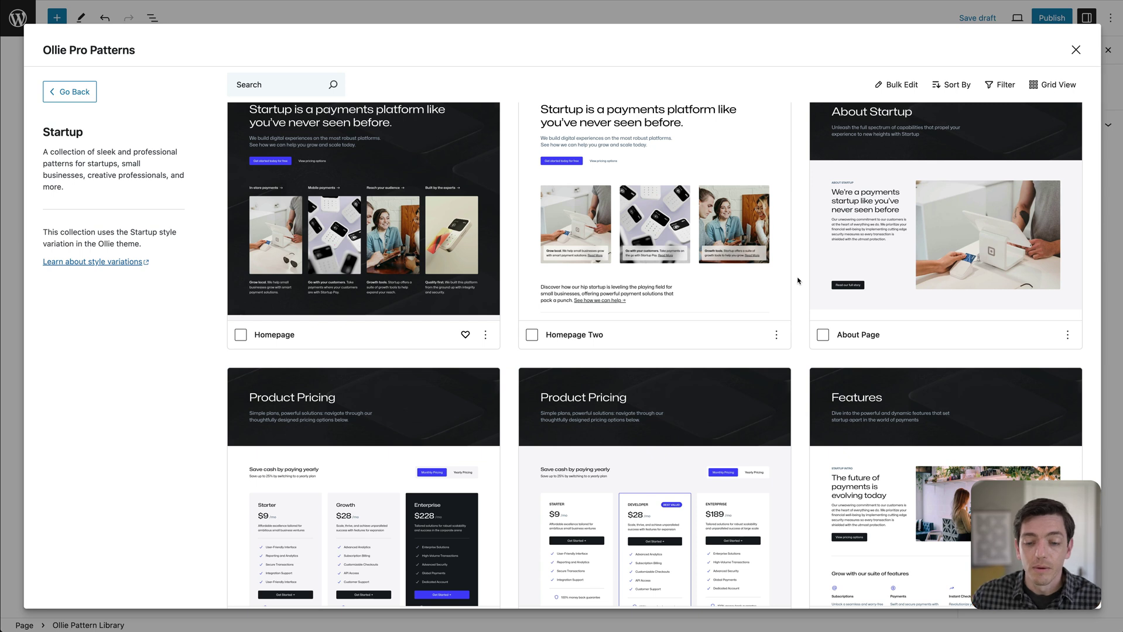
scroll(797, 281, "up", 1)
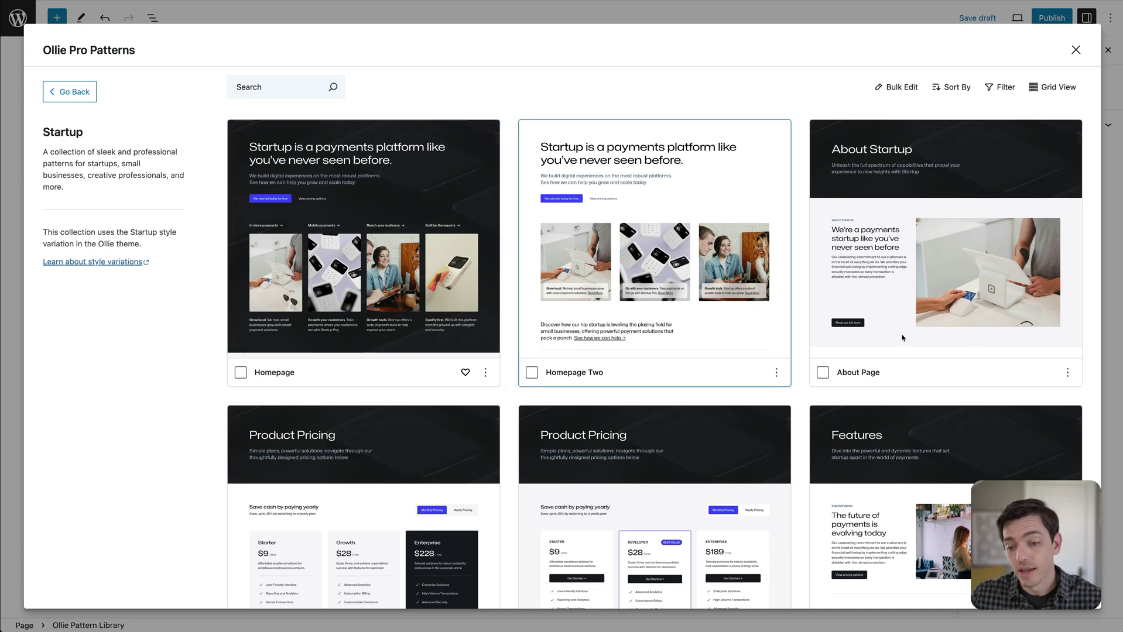
scroll(840, 300, "down", 4)
scroll(454, 351, "down", 7)
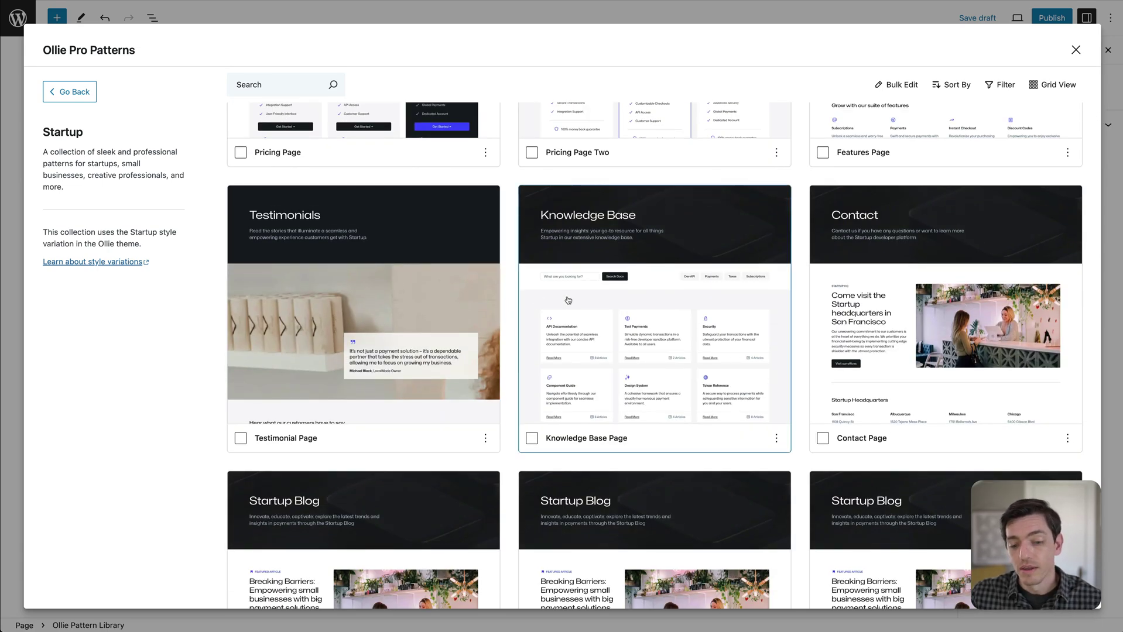
scroll(510, 305, "up", 10)
scroll(566, 296, "down", 7)
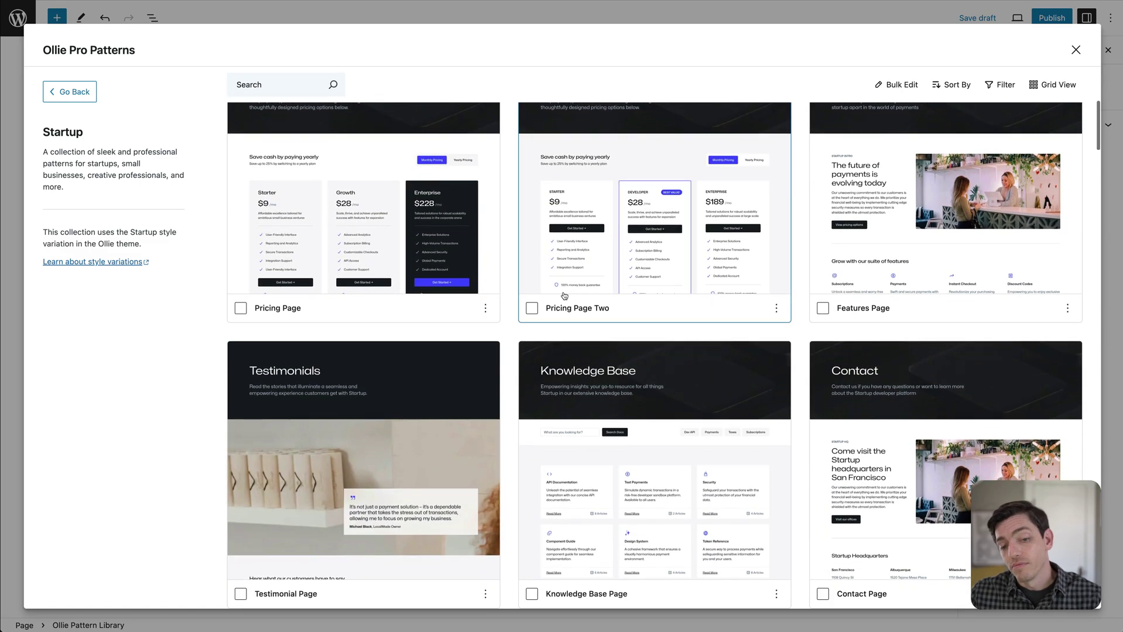
scroll(562, 296, "down", 10)
scroll(534, 292, "down", 15)
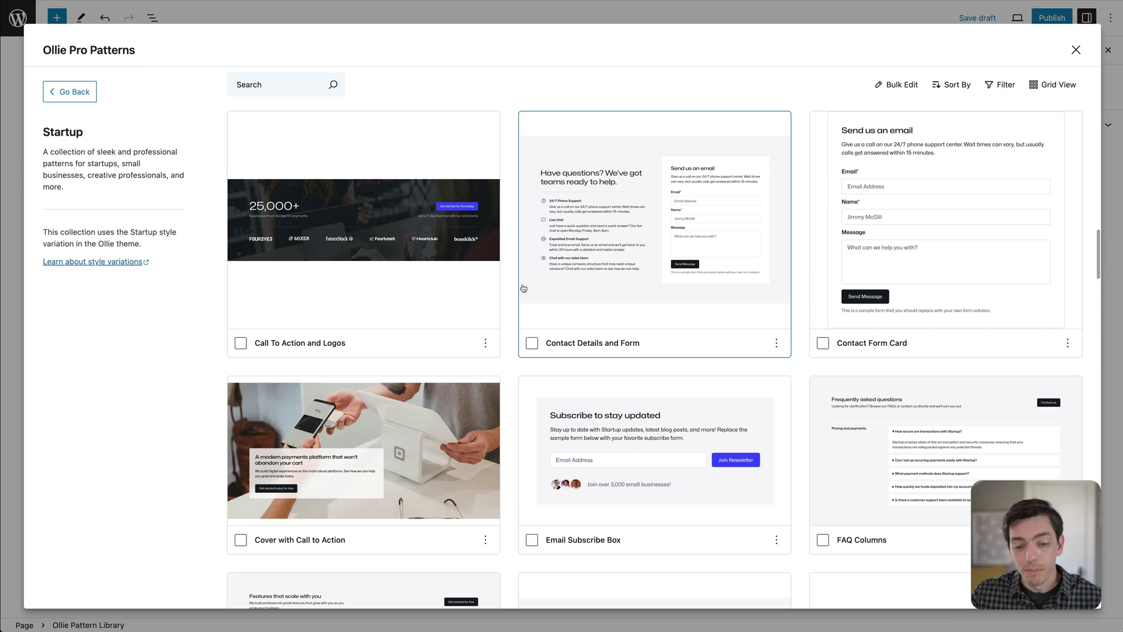
scroll(521, 287, "down", 3)
scroll(515, 281, "down", 8)
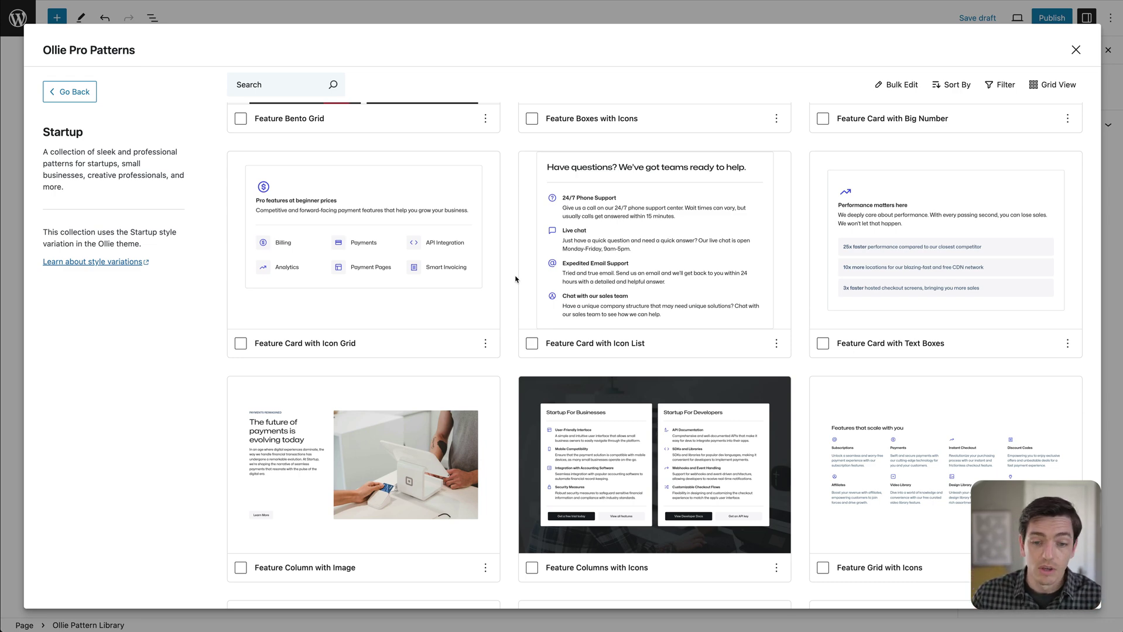
scroll(515, 279, "up", 15)
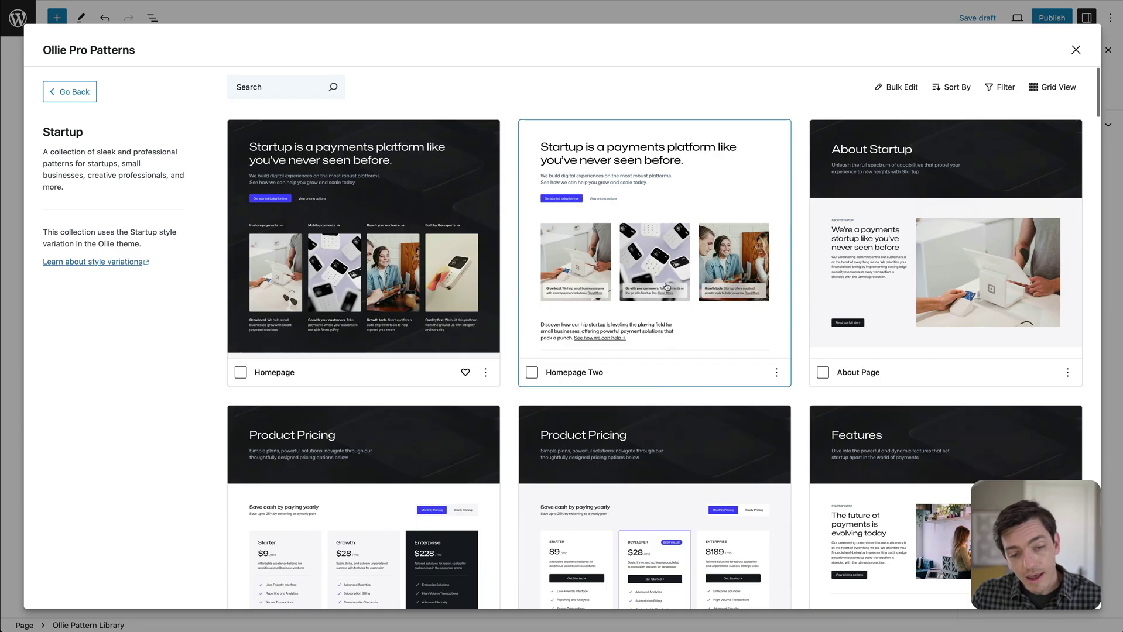
left_click(82, 92)
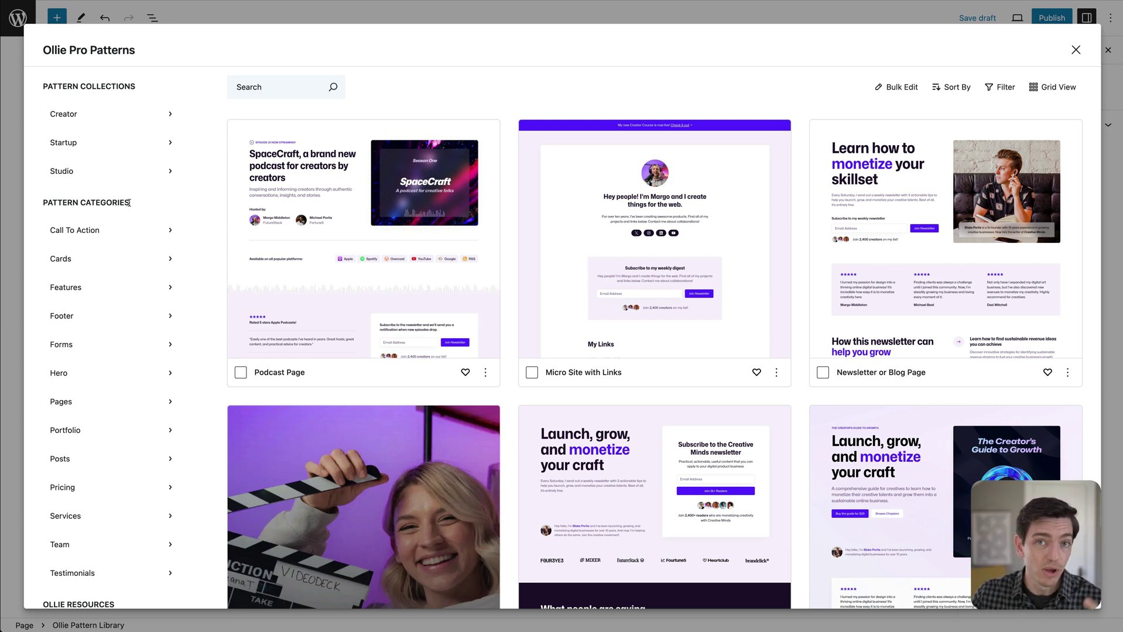
left_click(74, 375)
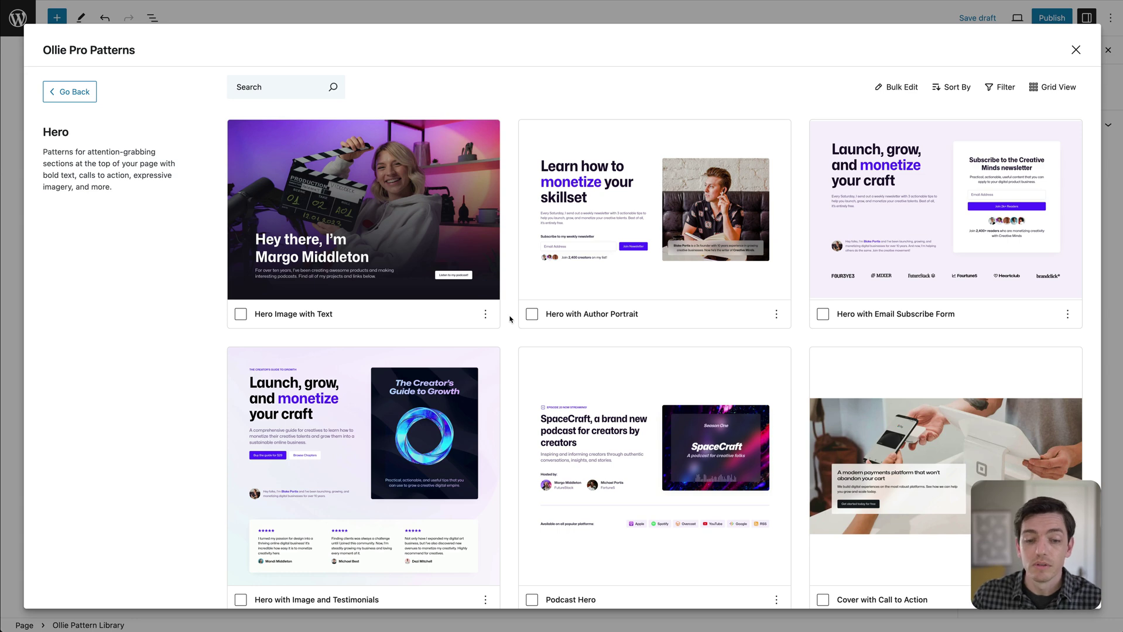
scroll(509, 319, "down", 10)
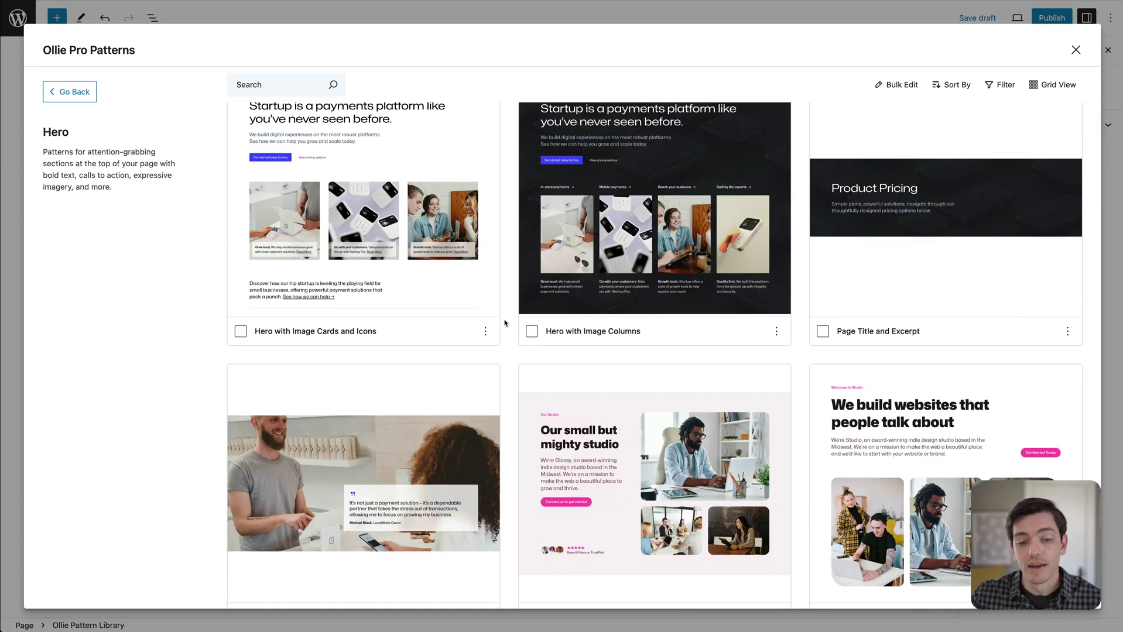
scroll(506, 322, "down", 1)
scroll(505, 321, "up", 10)
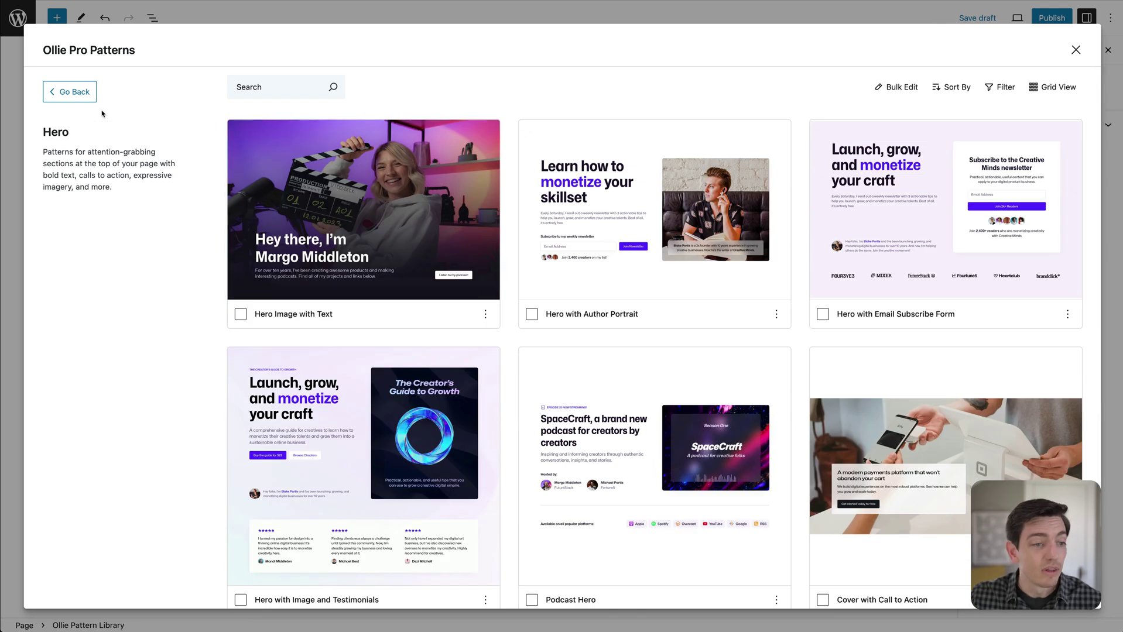
left_click(78, 94)
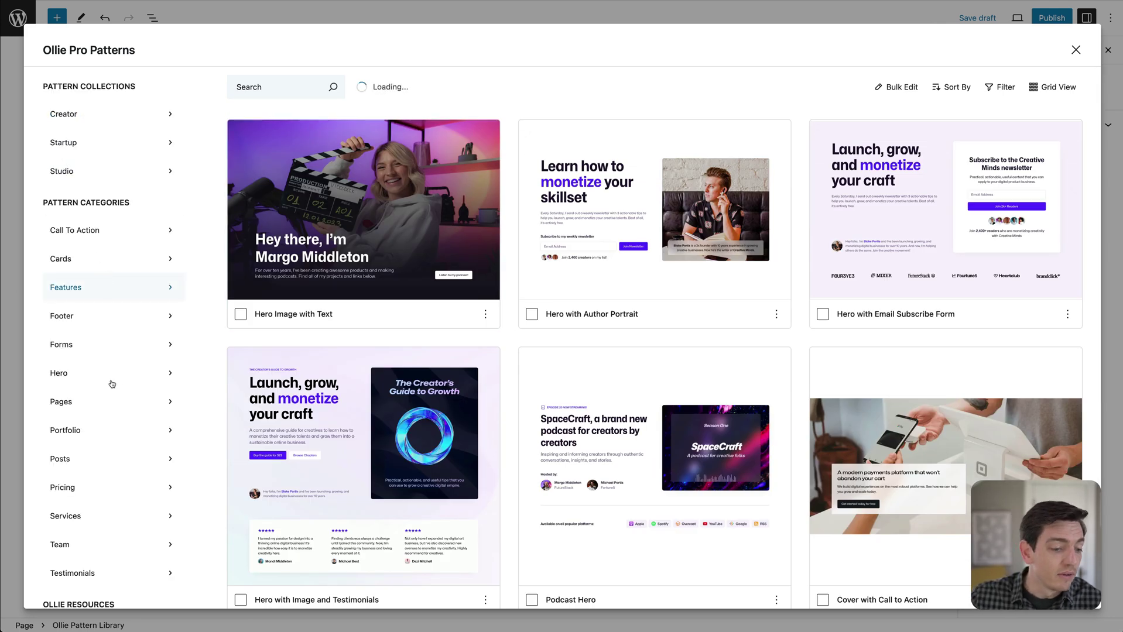
scroll(99, 404, "down", 1)
left_click(69, 432)
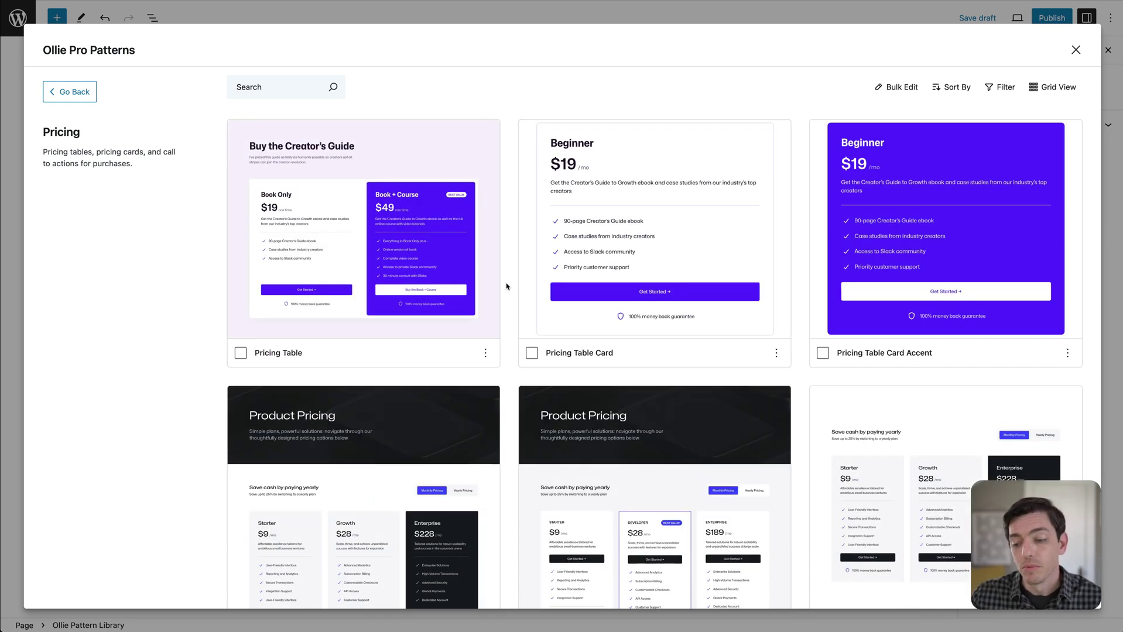
scroll(507, 286, "down", 9)
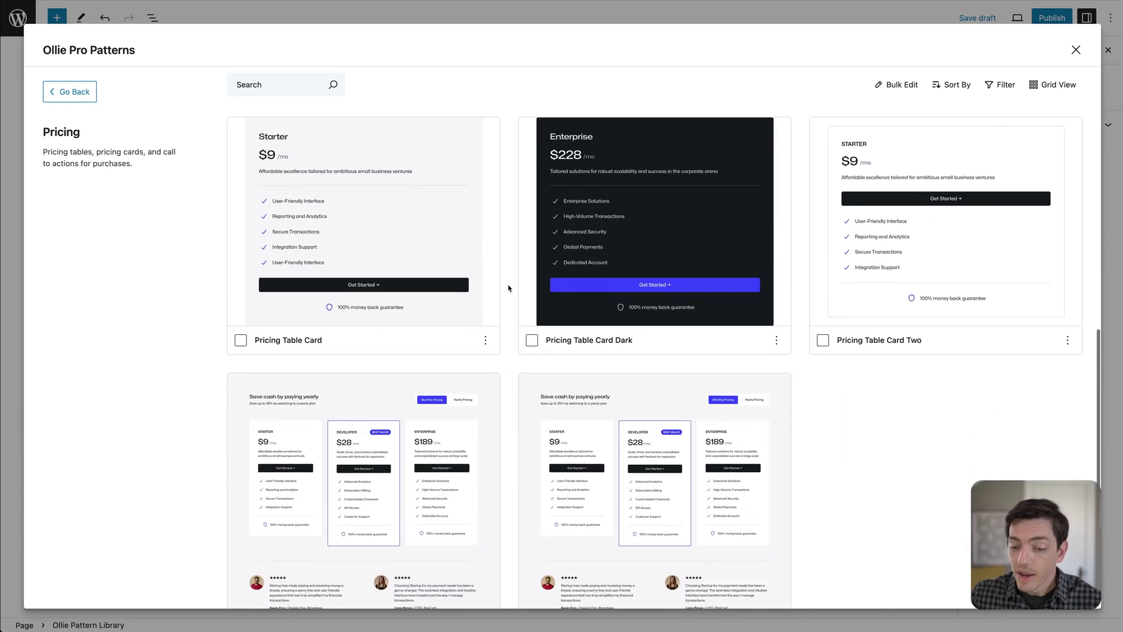
scroll(507, 296, "up", 10)
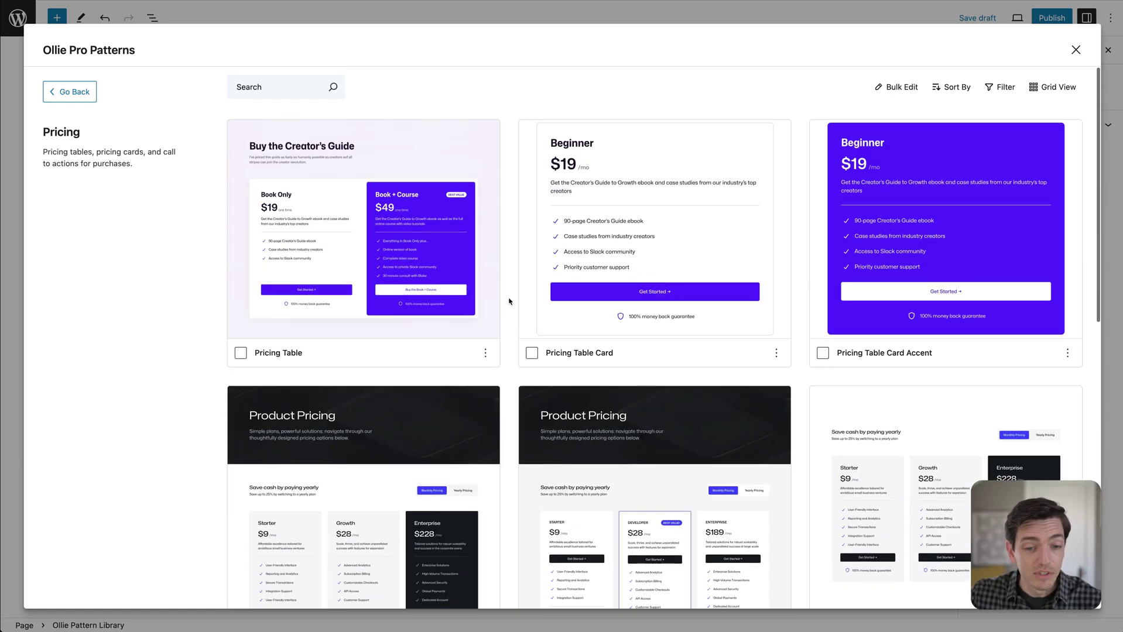
left_click(91, 92)
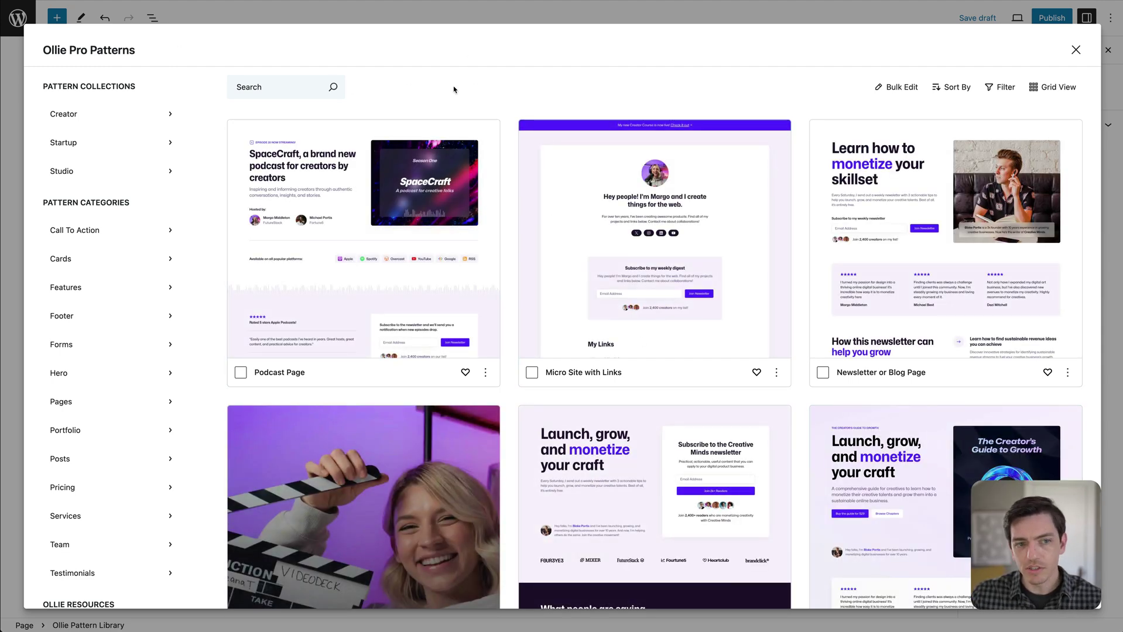
Leave the pattern search unused and preview the library in a two-column grid.
left_click(268, 87)
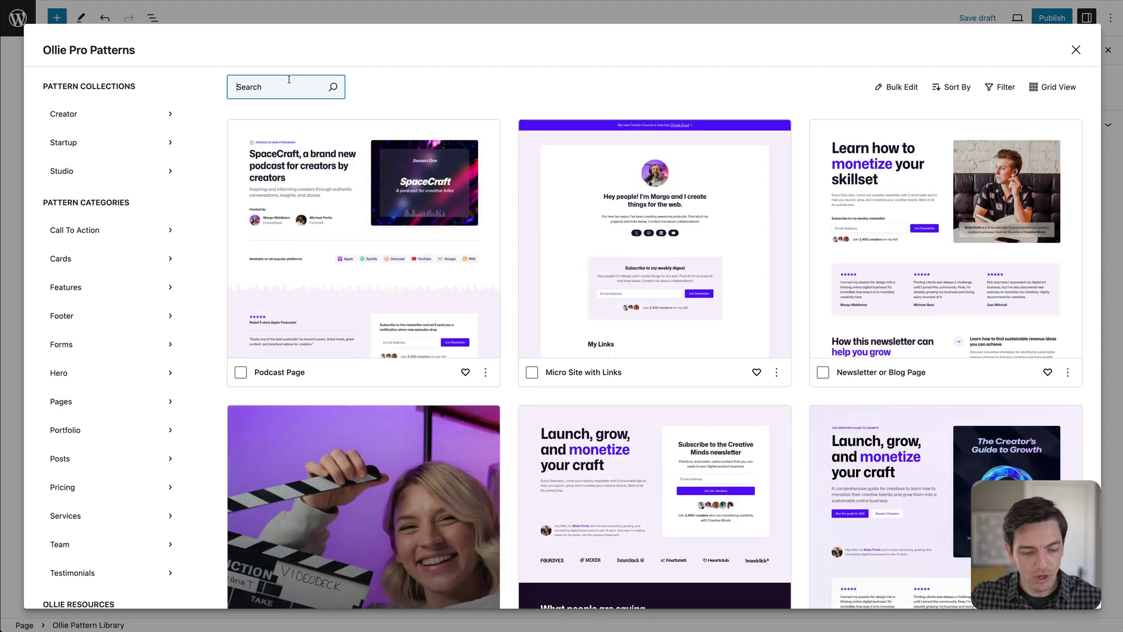
left_click(397, 87)
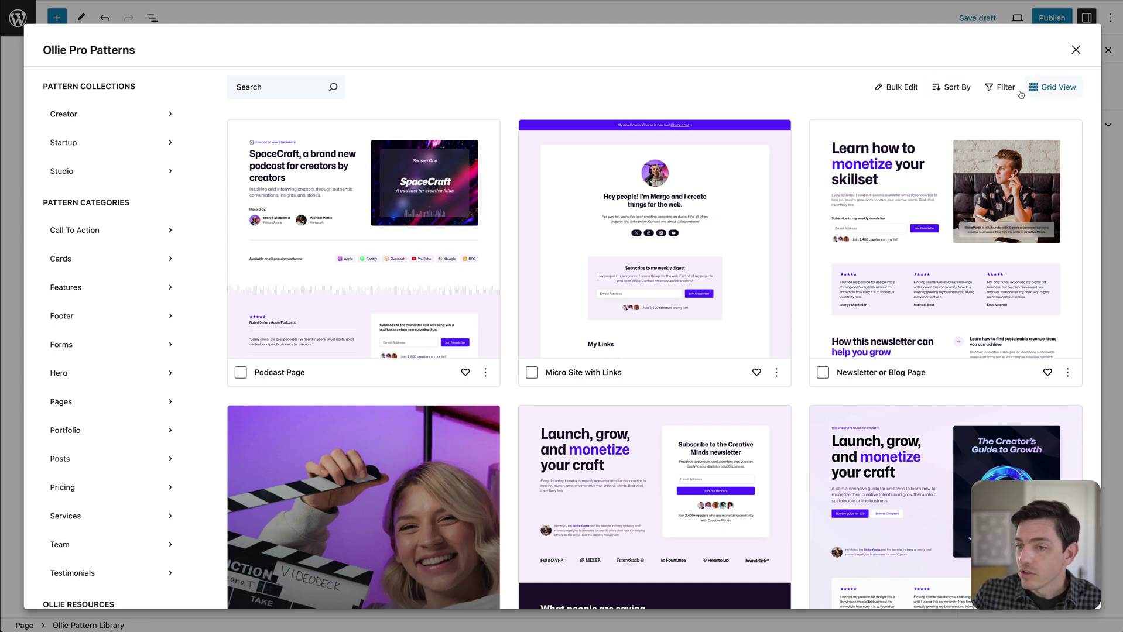
left_click(1051, 92)
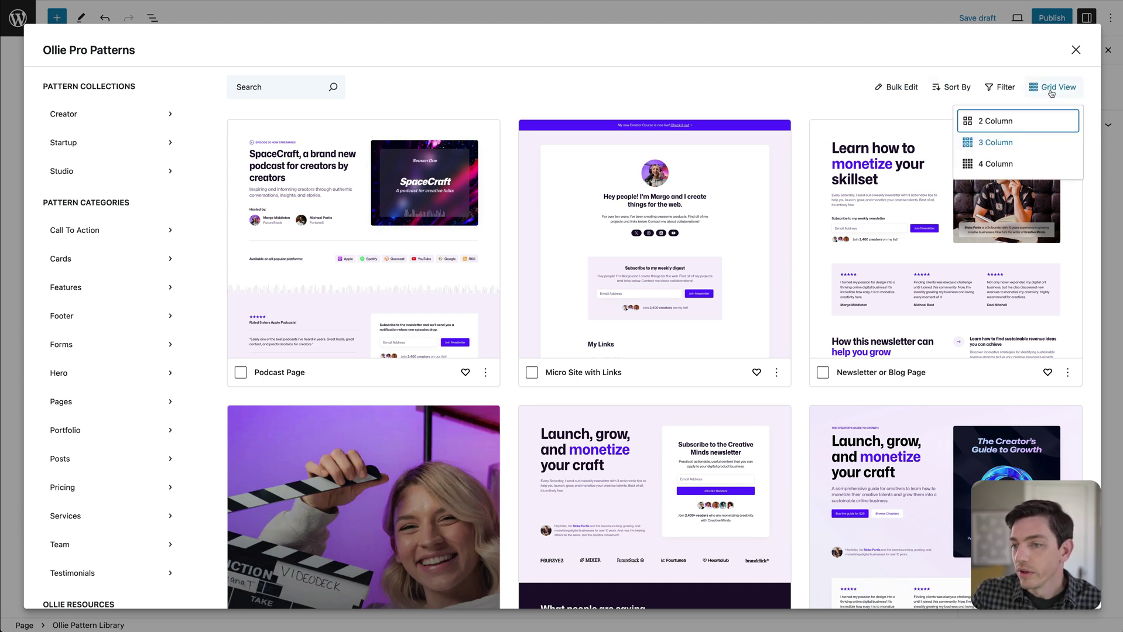
left_click(991, 125)
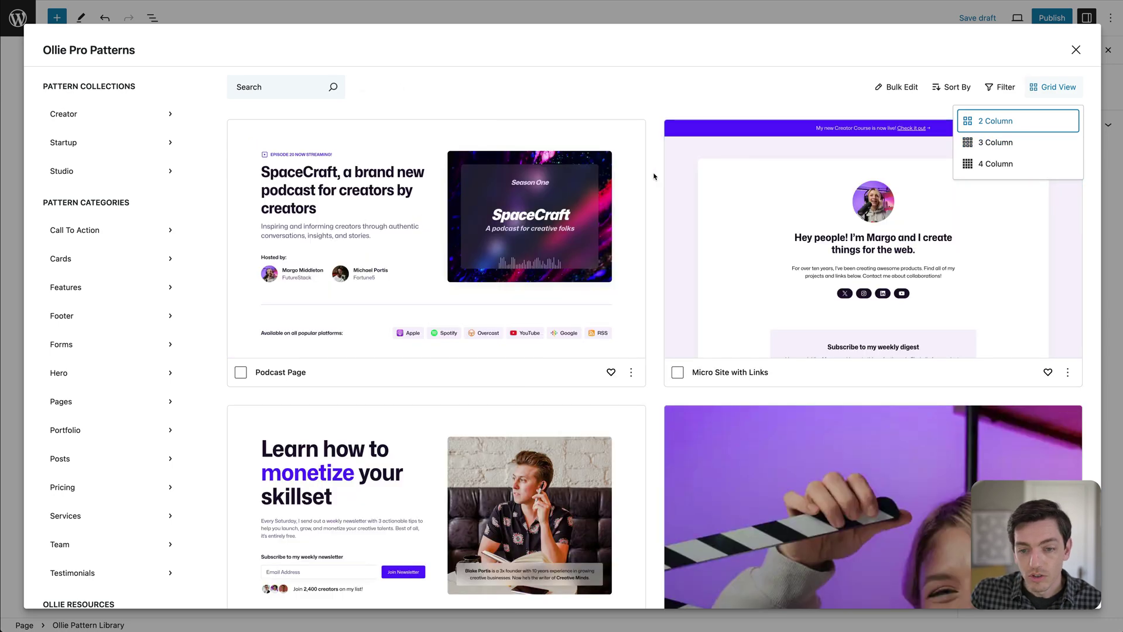
scroll(655, 172, "down", 5)
scroll(656, 171, "down", 4)
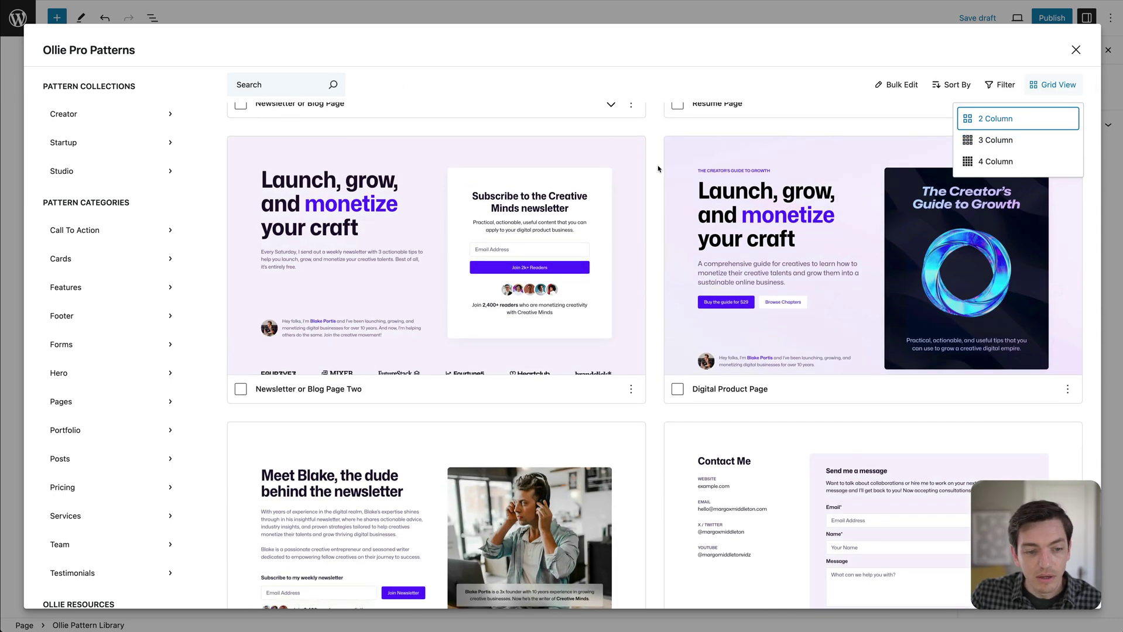
scroll(658, 170, "up", 5)
scroll(658, 169, "up", 5)
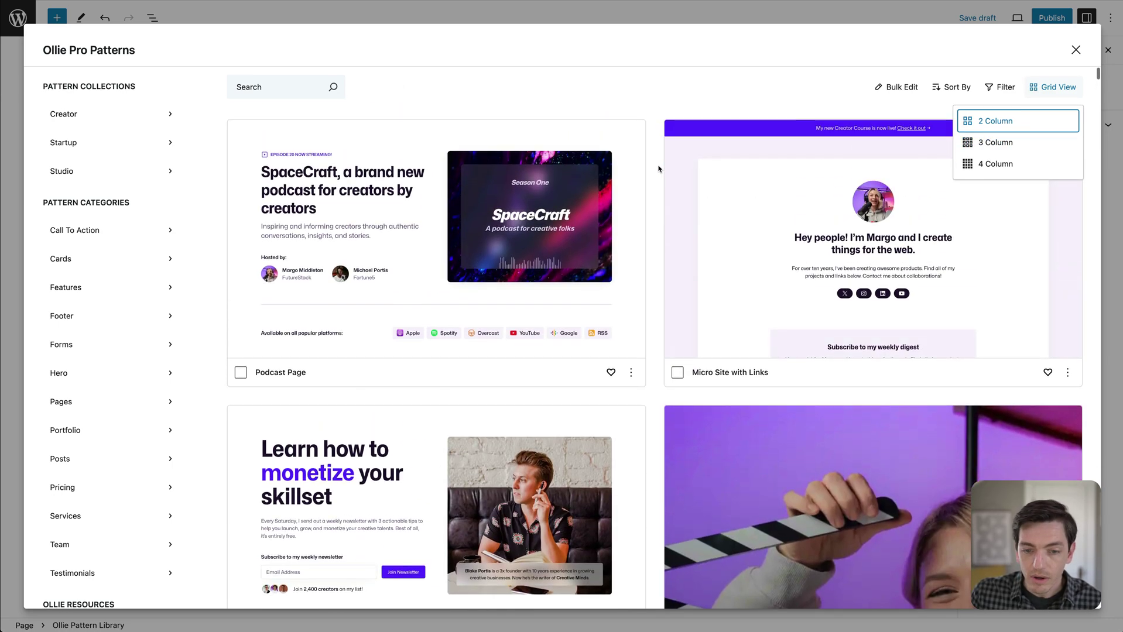
Compare the 4 Column grid, then settle on 3 Column and close the layout choices.
left_click(989, 141)
left_click(986, 165)
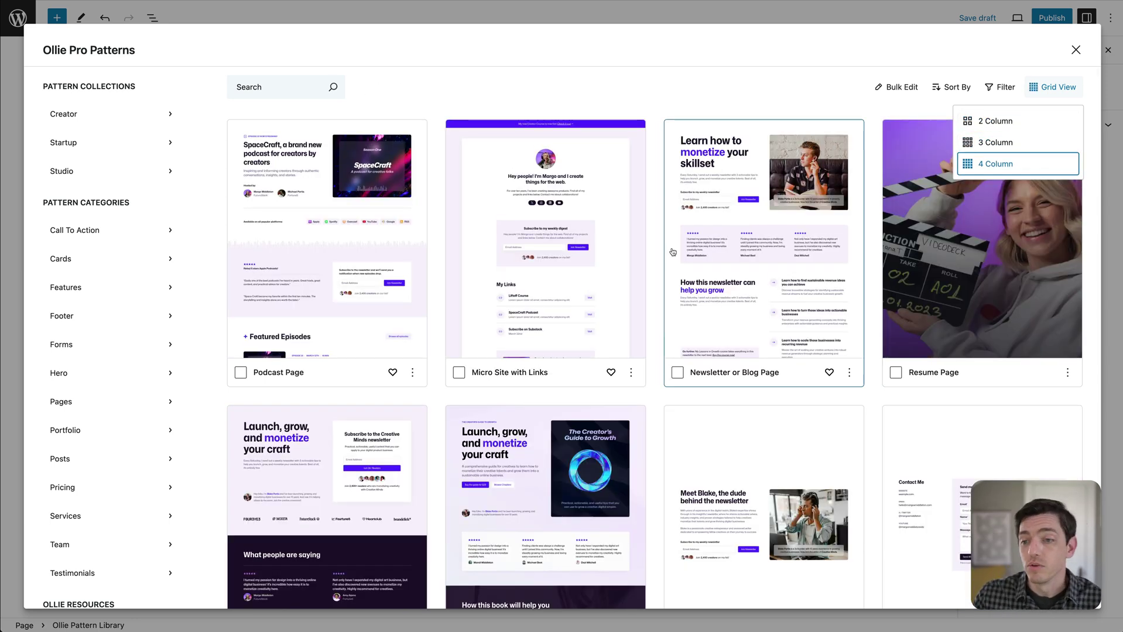
scroll(673, 266, "down", 10)
scroll(673, 267, "down", 15)
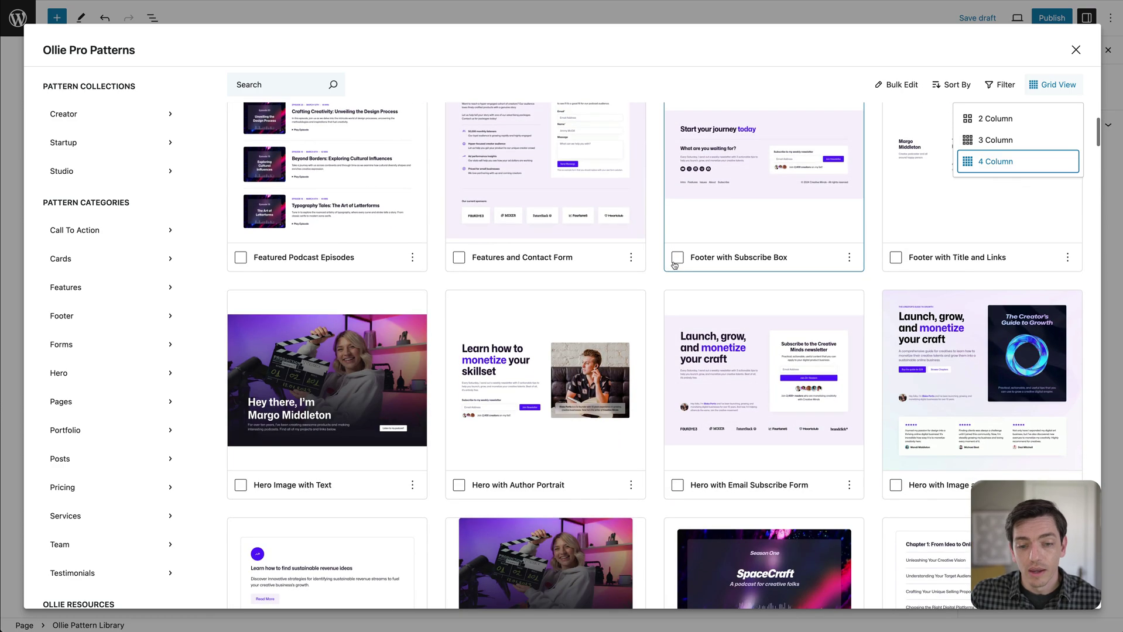
scroll(677, 263, "up", 5)
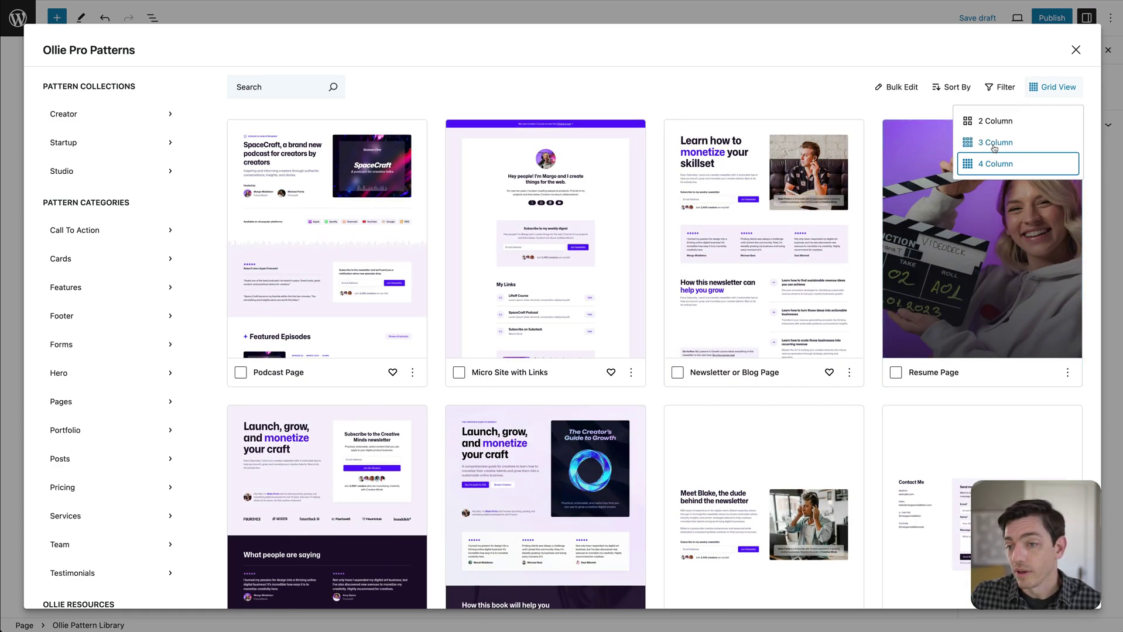
left_click(994, 143)
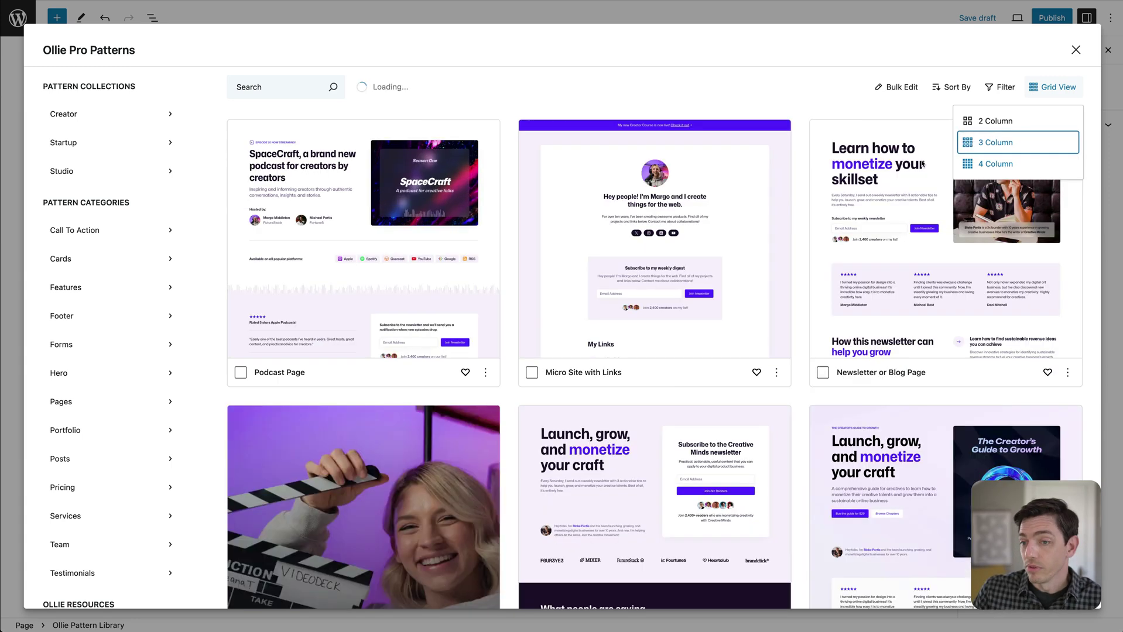
left_click(787, 98)
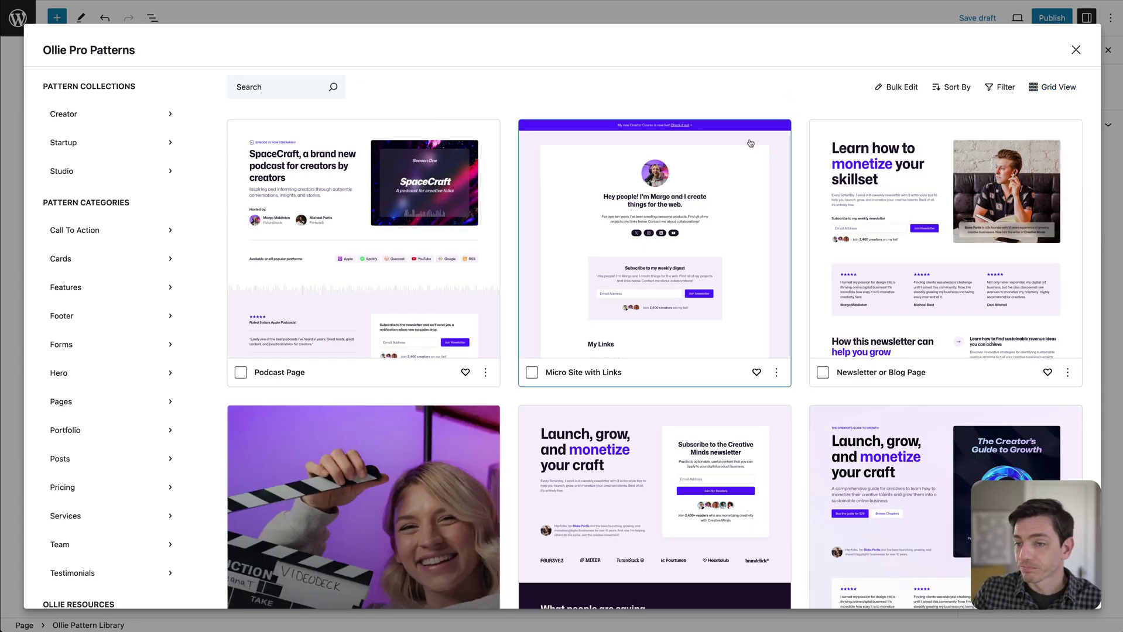
Add Newsletter or Blog Page Two to favorites from its options menu.
left_click(1000, 96)
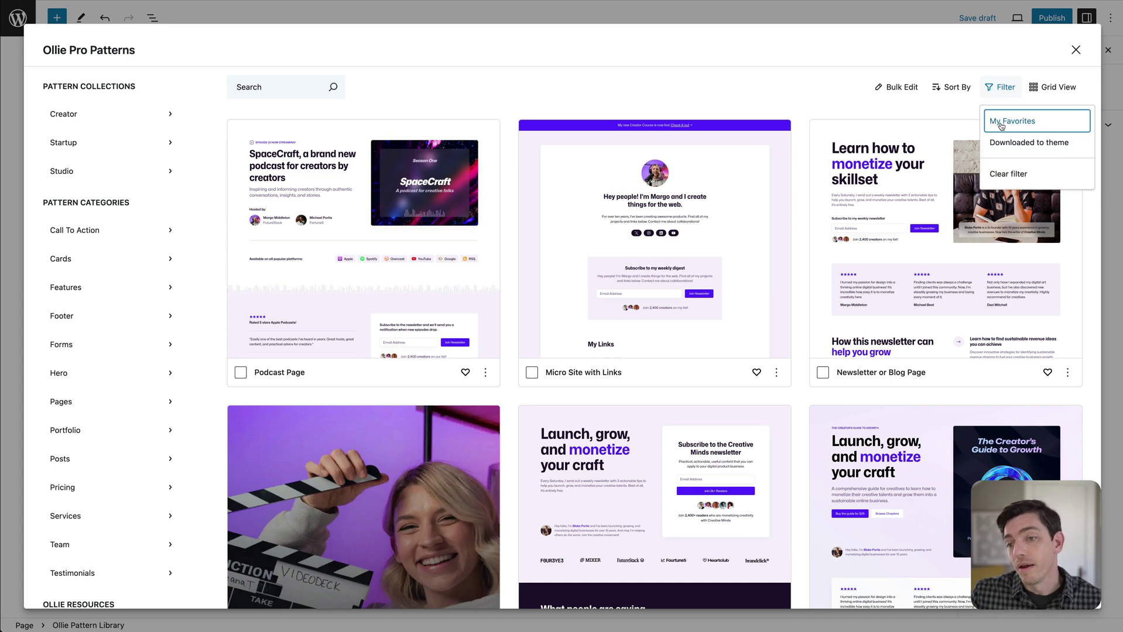
left_click(783, 133)
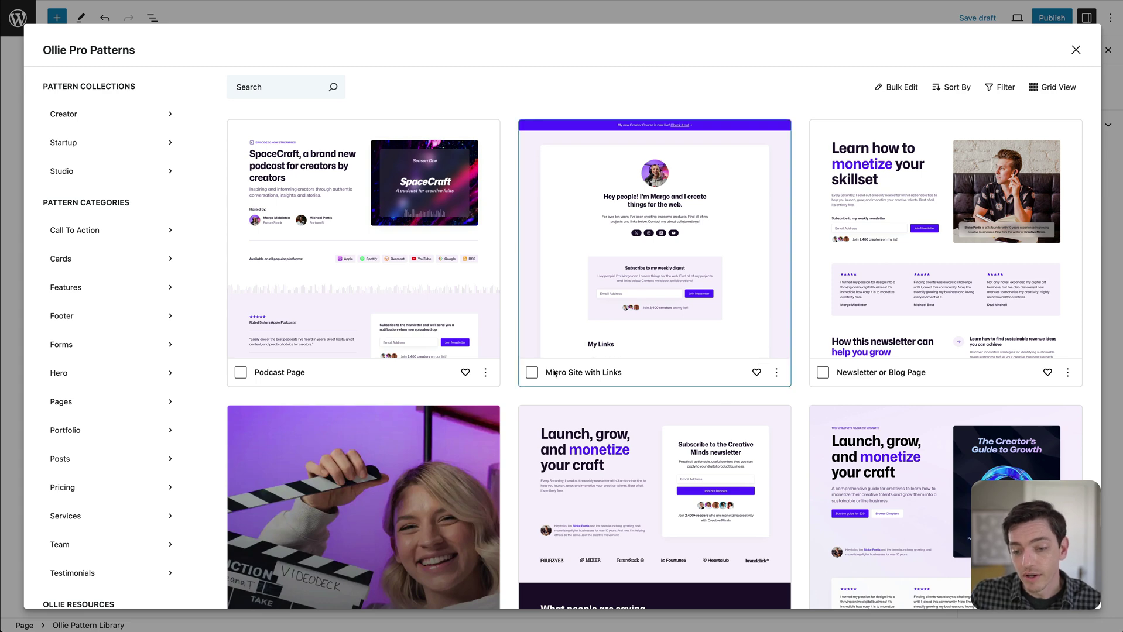
scroll(654, 363, "down", 5)
left_click(778, 402)
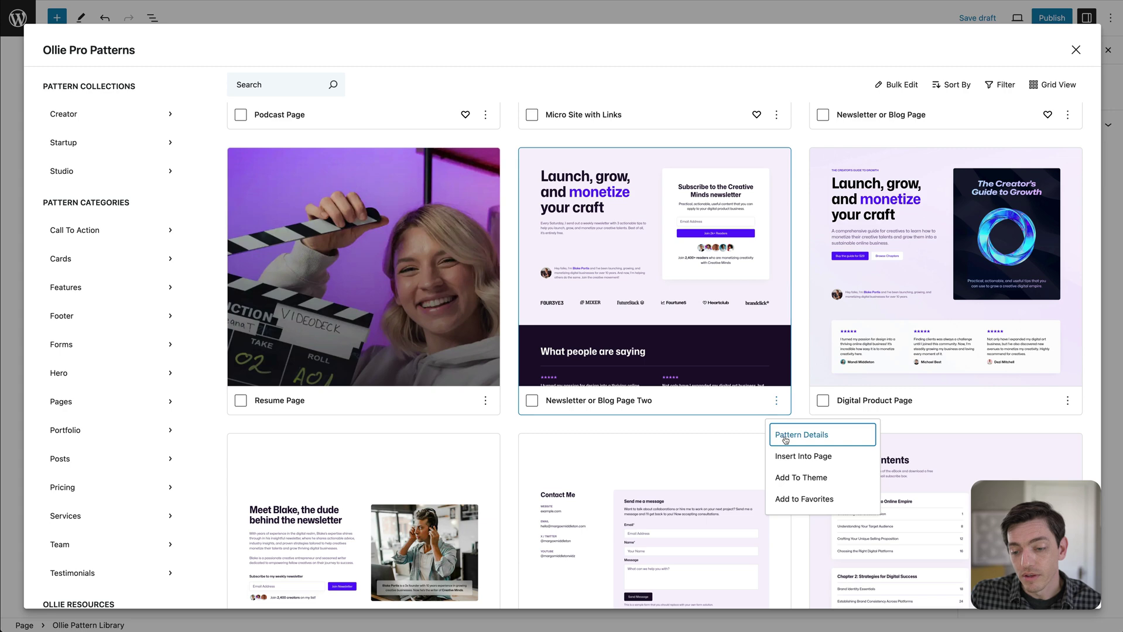
left_click(796, 499)
left_click(800, 358)
Filter the library to My Favorites, then clear the filter to show all patterns.
scroll(799, 359, "up", 5)
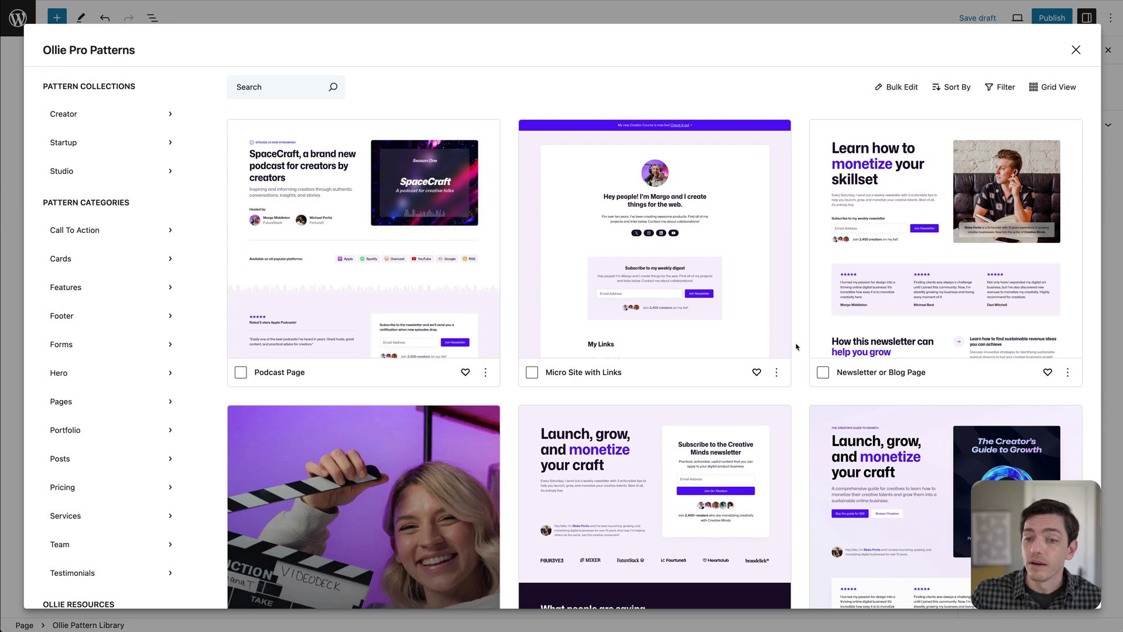
left_click(1004, 94)
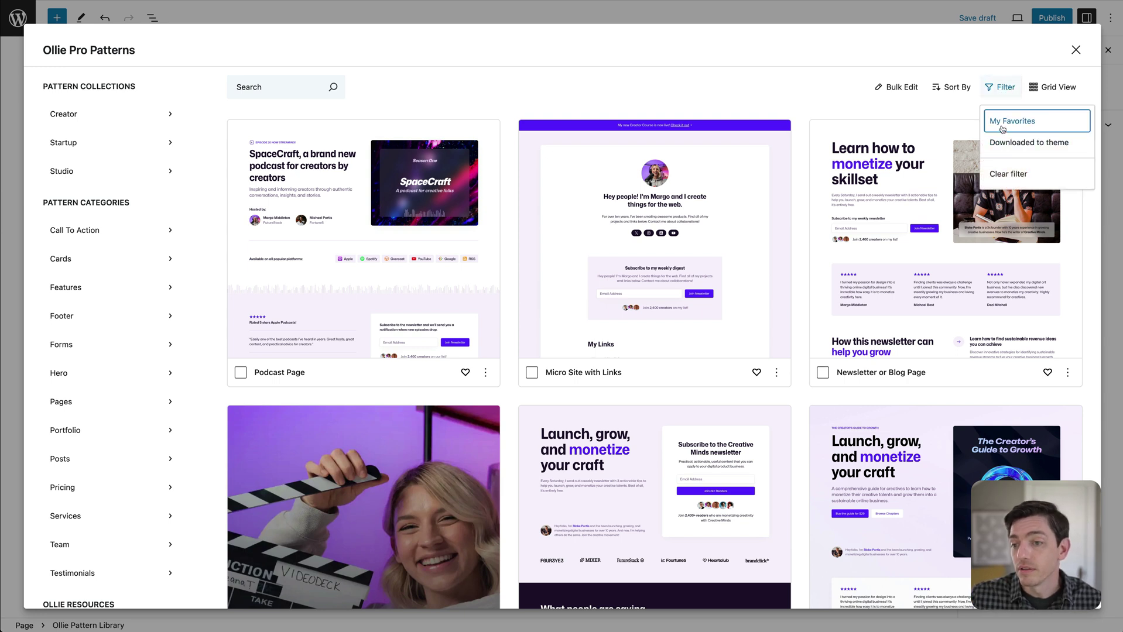
left_click(1002, 121)
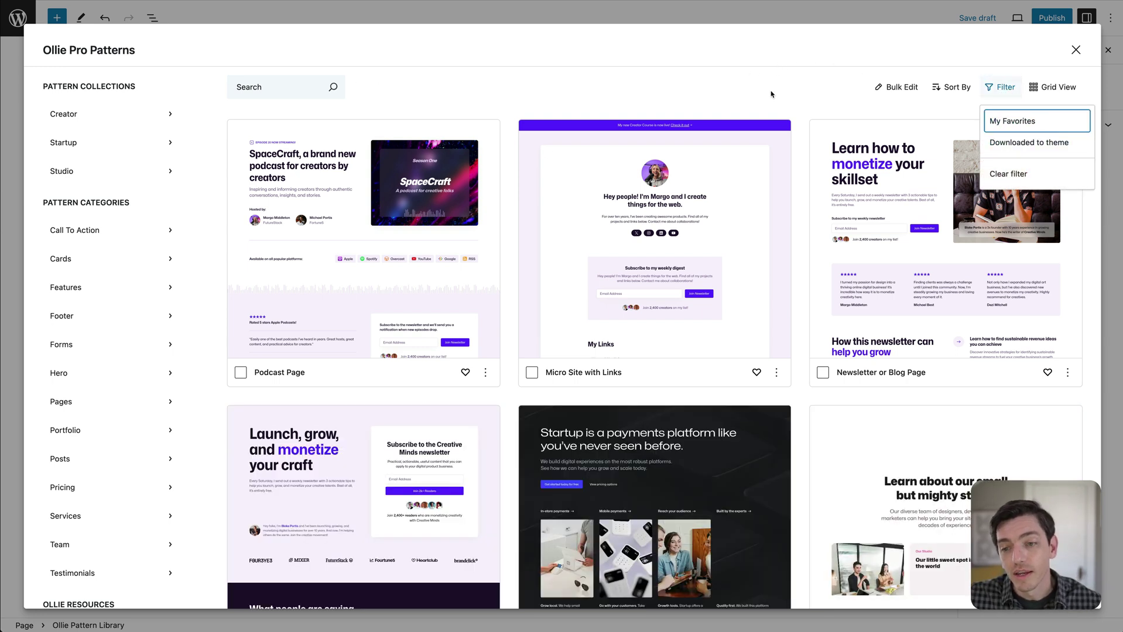
left_click(773, 94)
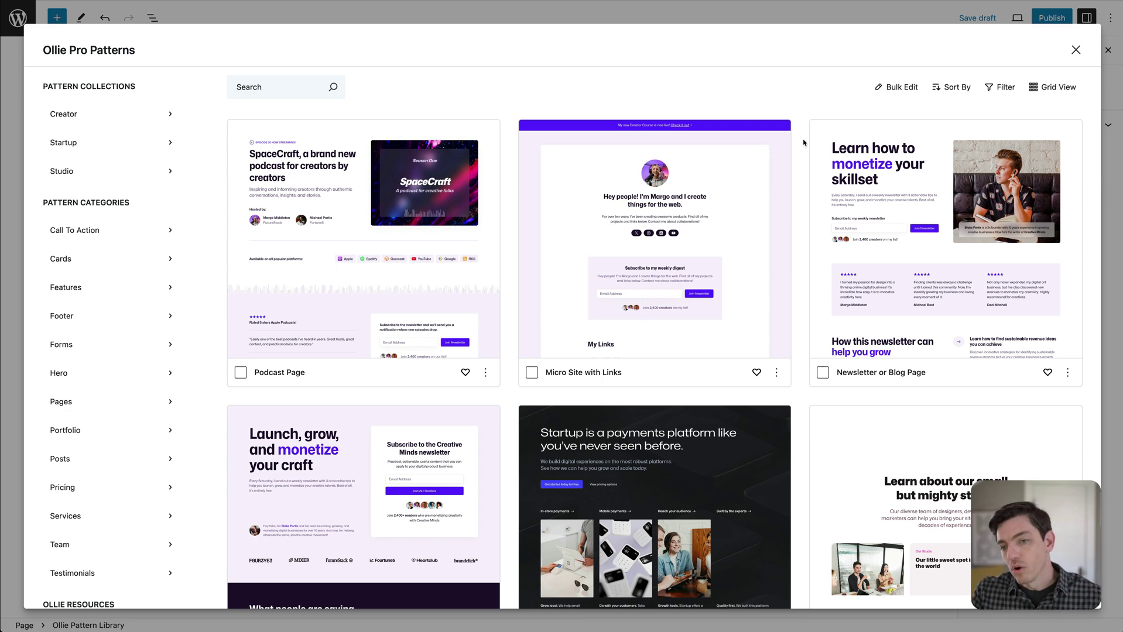
scroll(803, 141, "down", 3)
scroll(804, 141, "up", 3)
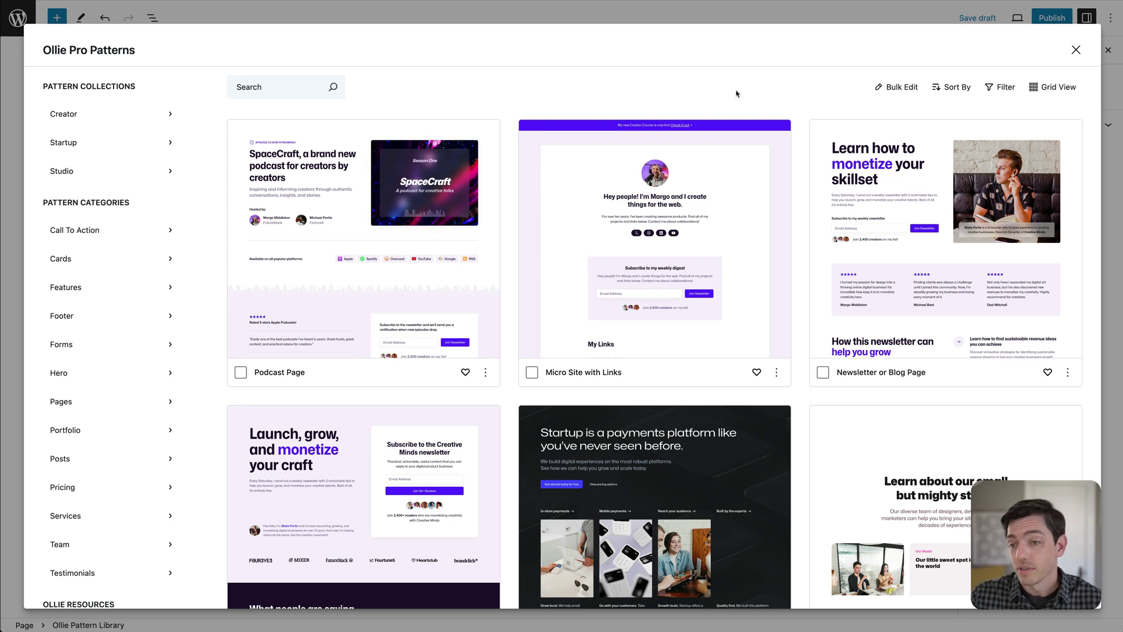
left_click(1000, 88)
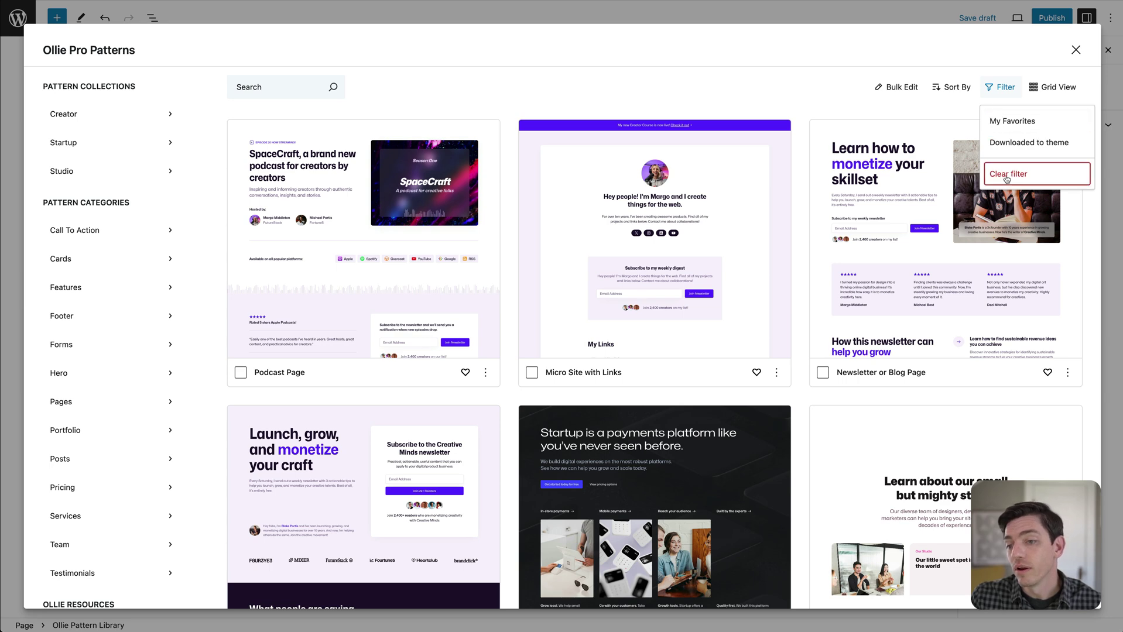
left_click(1006, 178)
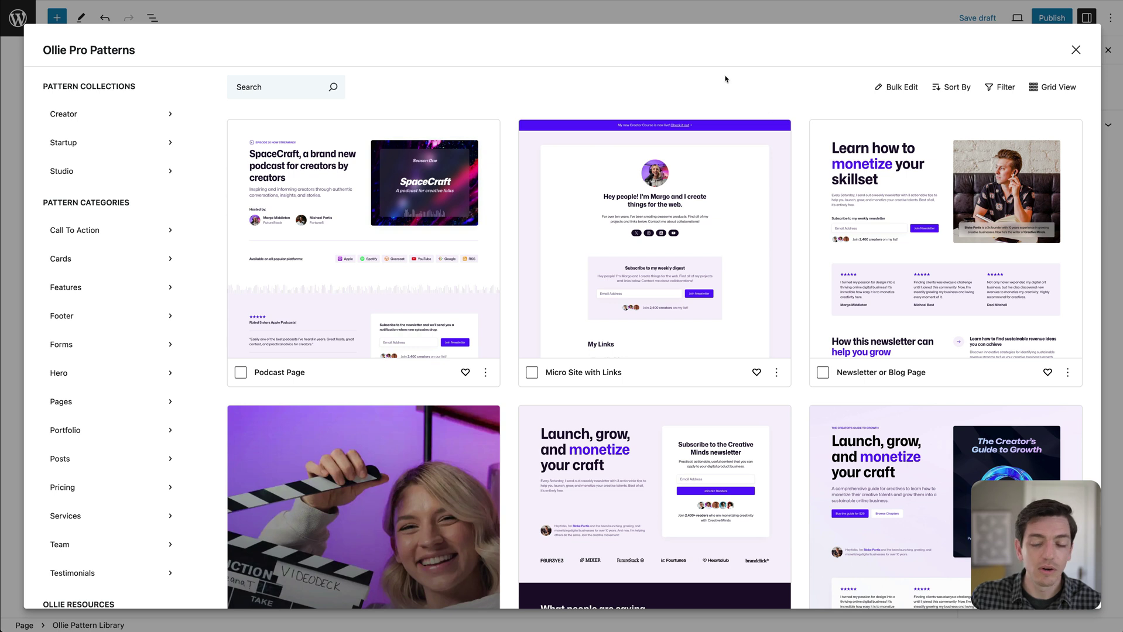
left_click(955, 92)
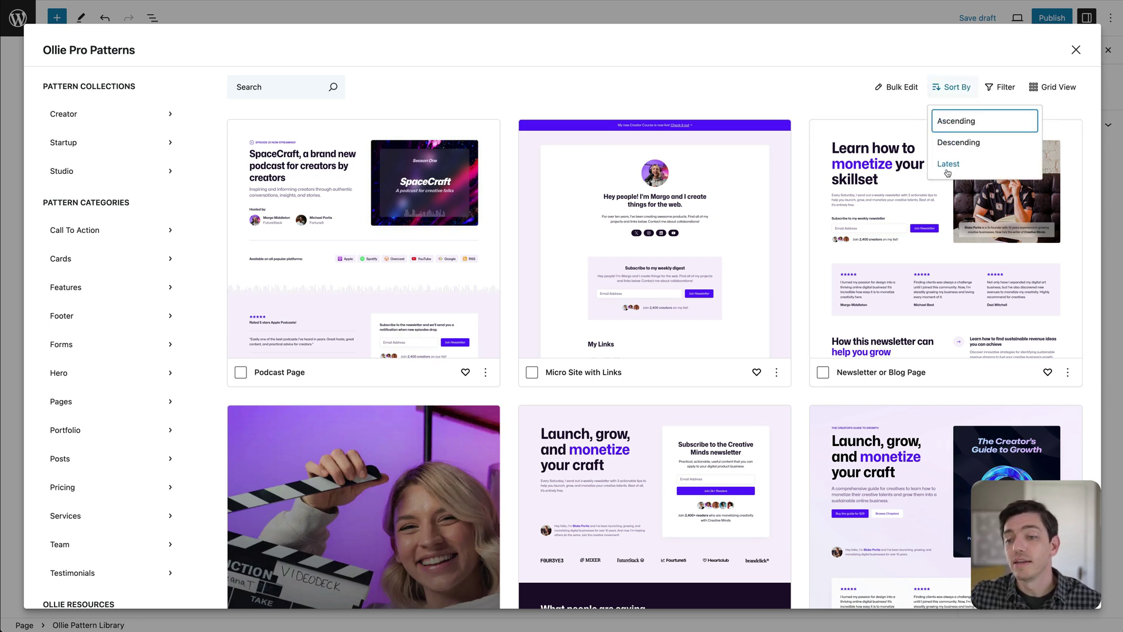
left_click(905, 65)
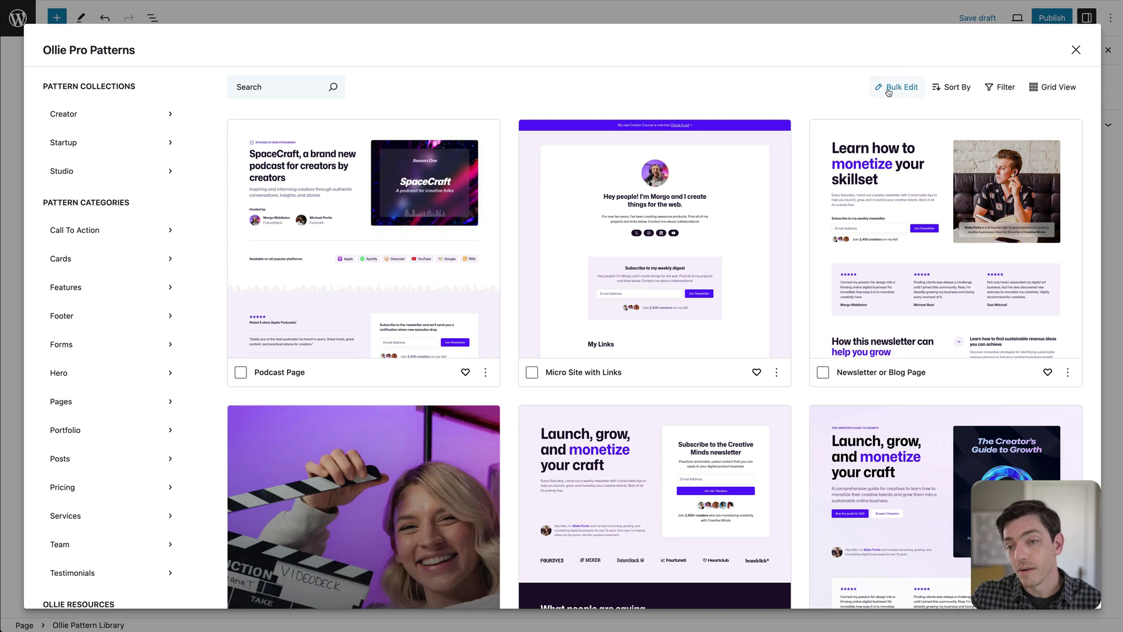
left_click(890, 90)
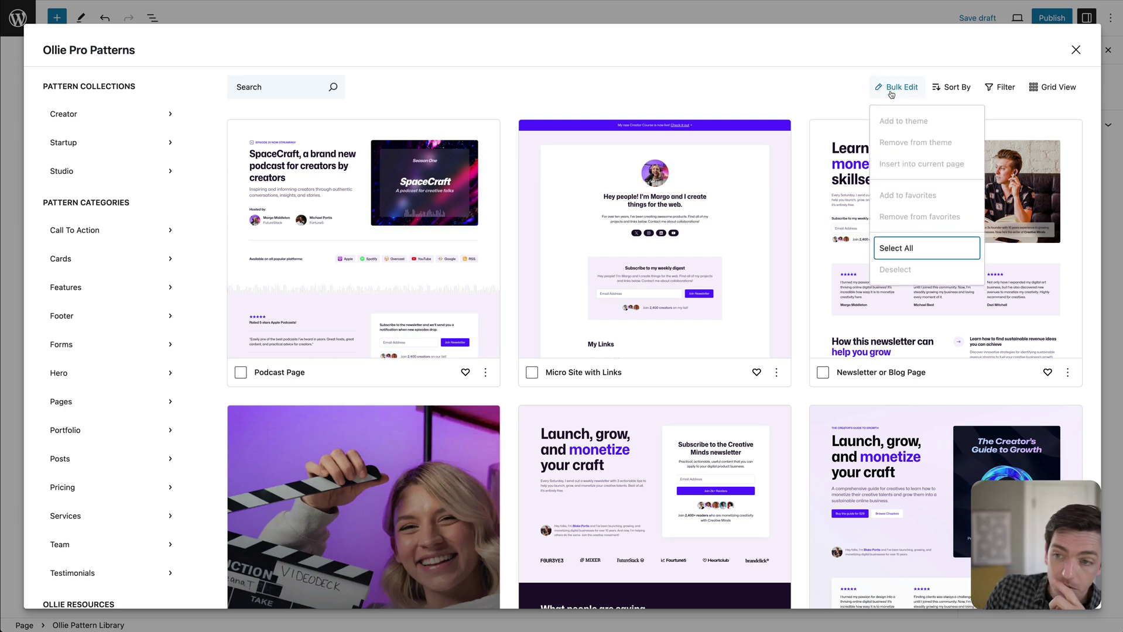
left_click(843, 87)
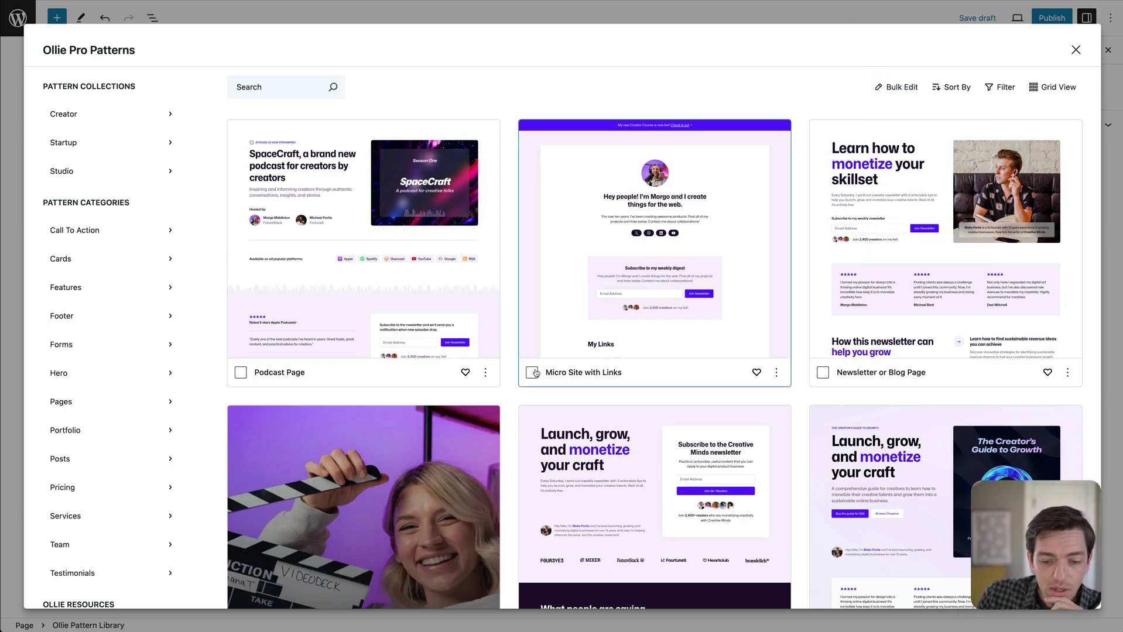
left_click(823, 372)
left_click(531, 375)
scroll(536, 410, "down", 2)
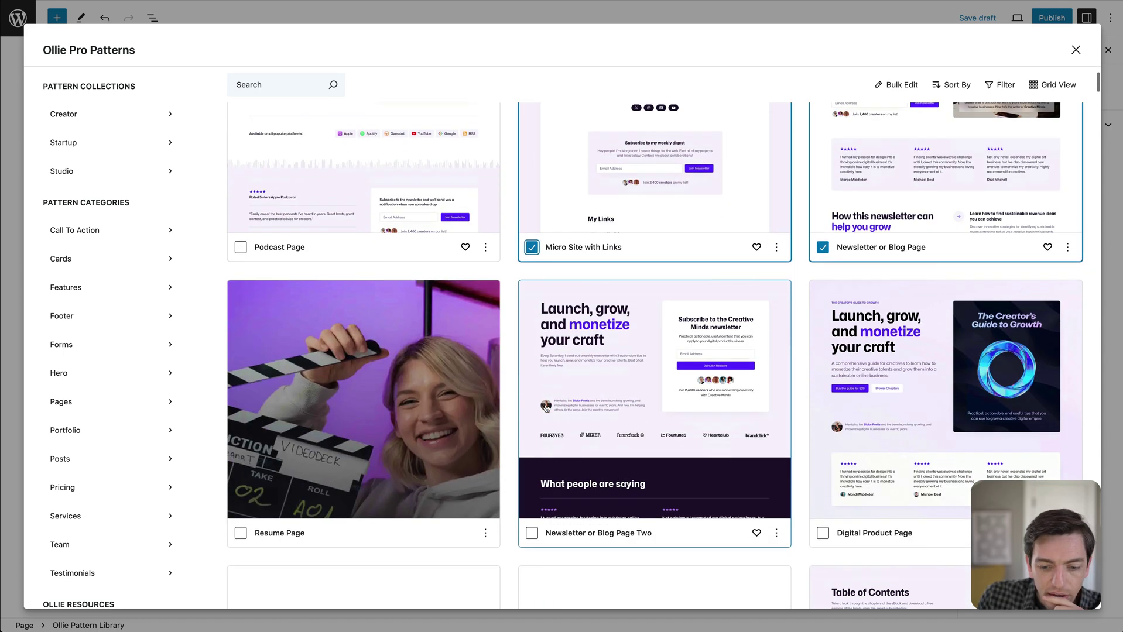
left_click(532, 533)
left_click(897, 88)
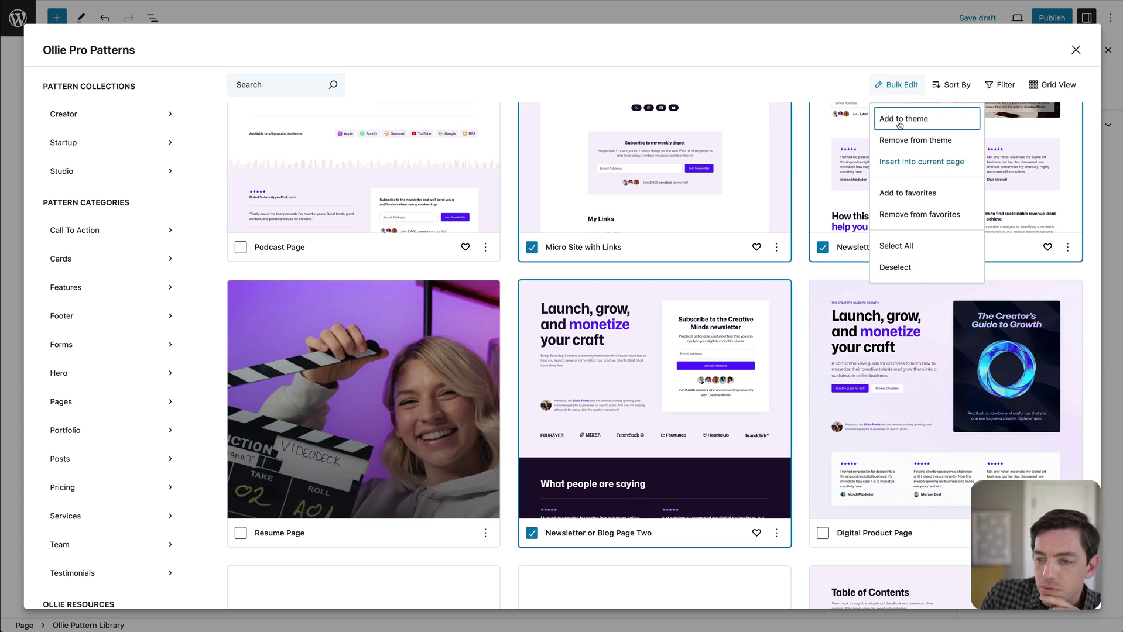
left_click(827, 76)
scroll(586, 293, "up", 1)
left_click(532, 322)
scroll(515, 569, "down", 1)
left_click(531, 550)
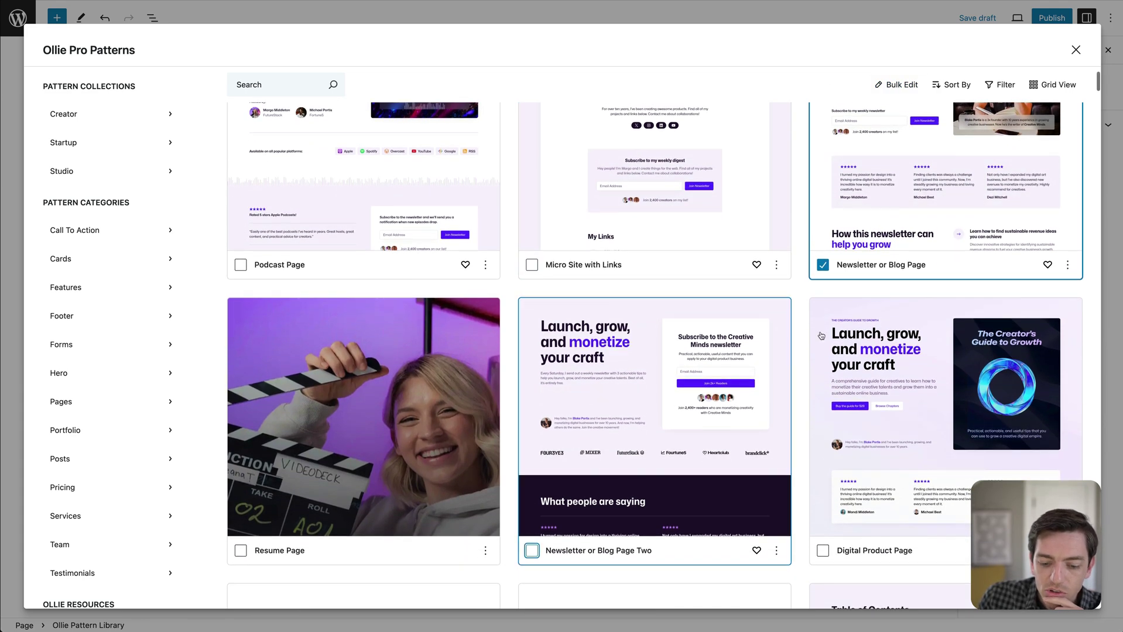
left_click(822, 264)
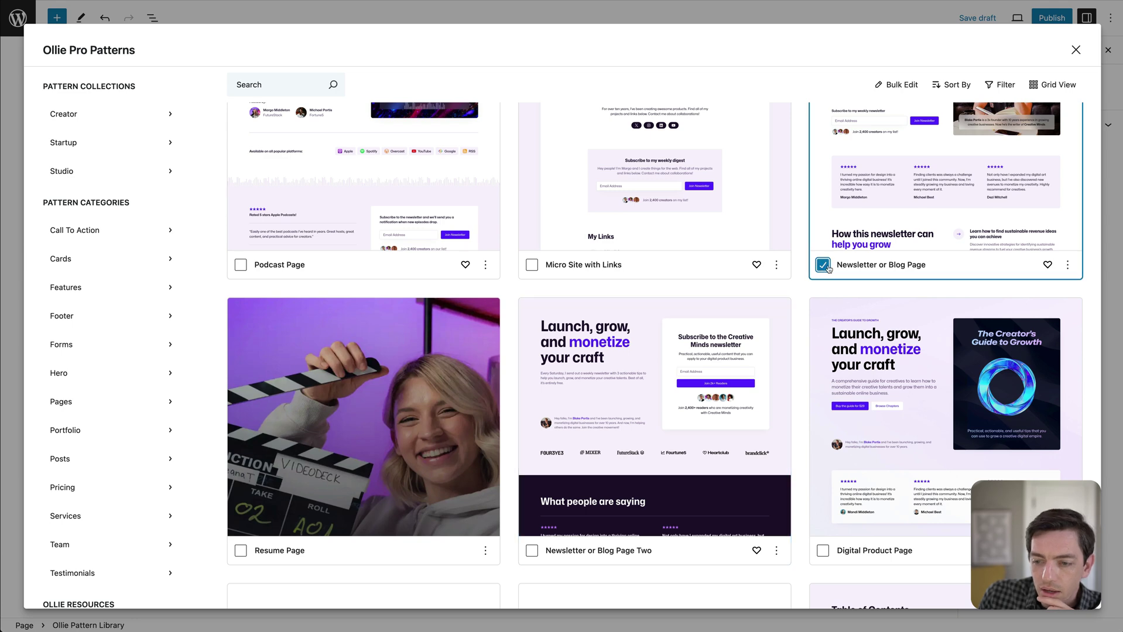
scroll(826, 269, "down", 4)
scroll(644, 351, "down", 2)
left_click(558, 467)
scroll(585, 457, "down", 3)
scroll(672, 432, "down", 1)
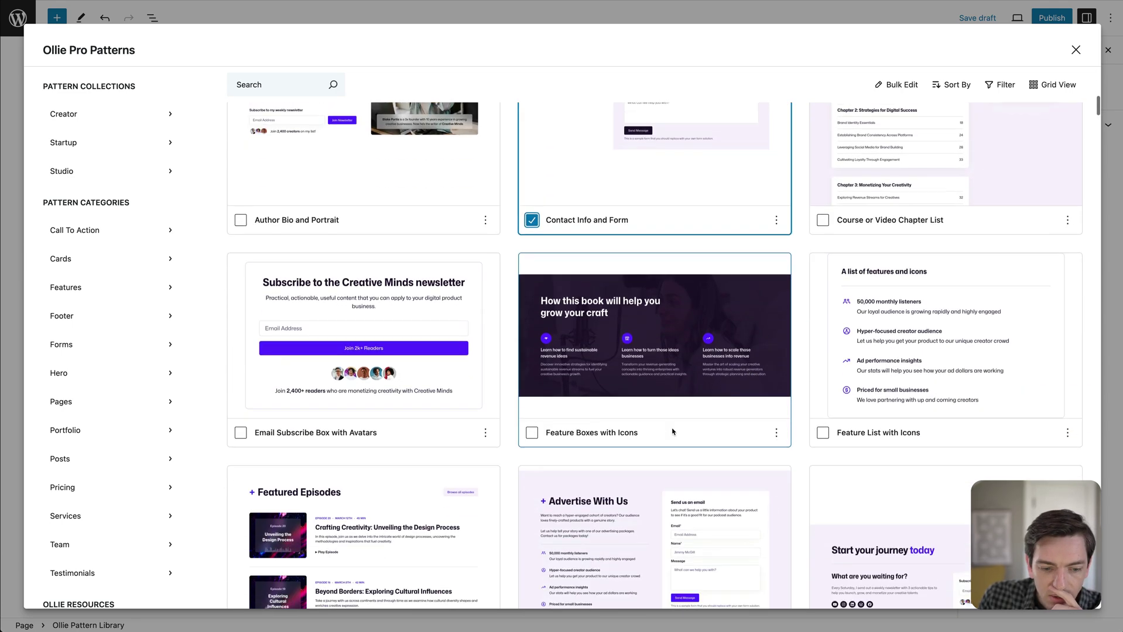
left_click(532, 433)
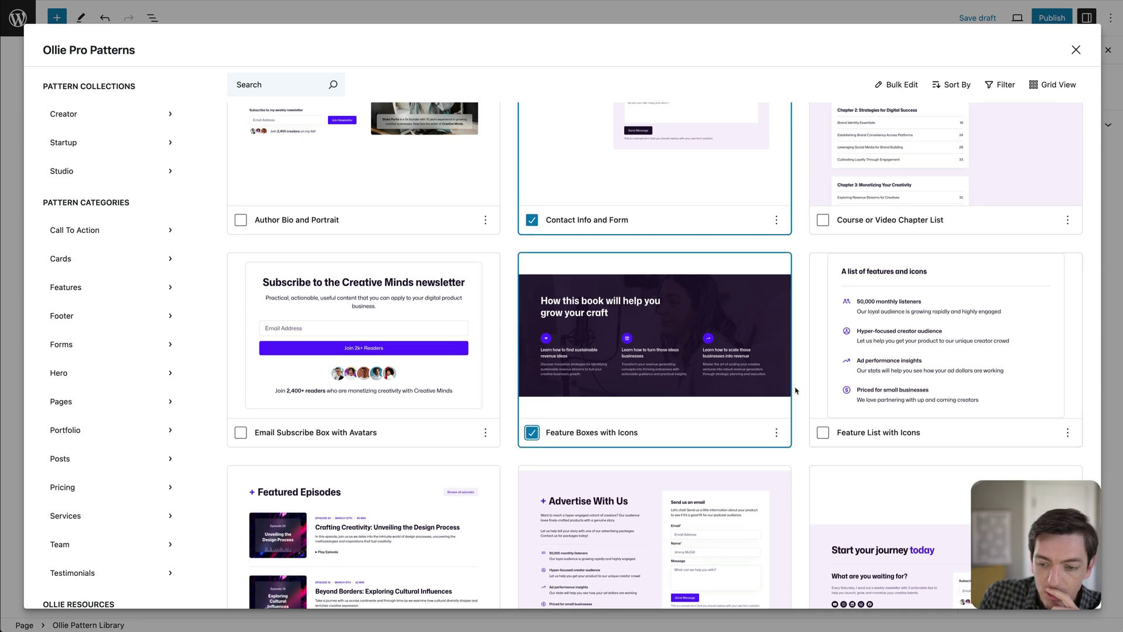
scroll(796, 390, "up", 10)
scroll(795, 391, "up", 3)
left_click(896, 87)
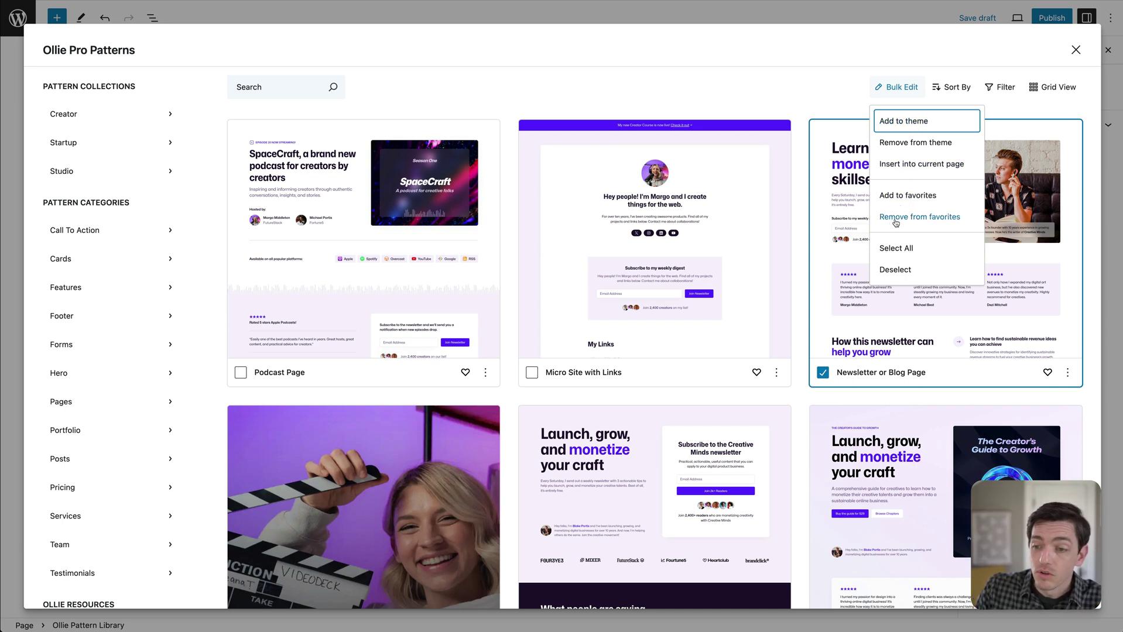
left_click(885, 89)
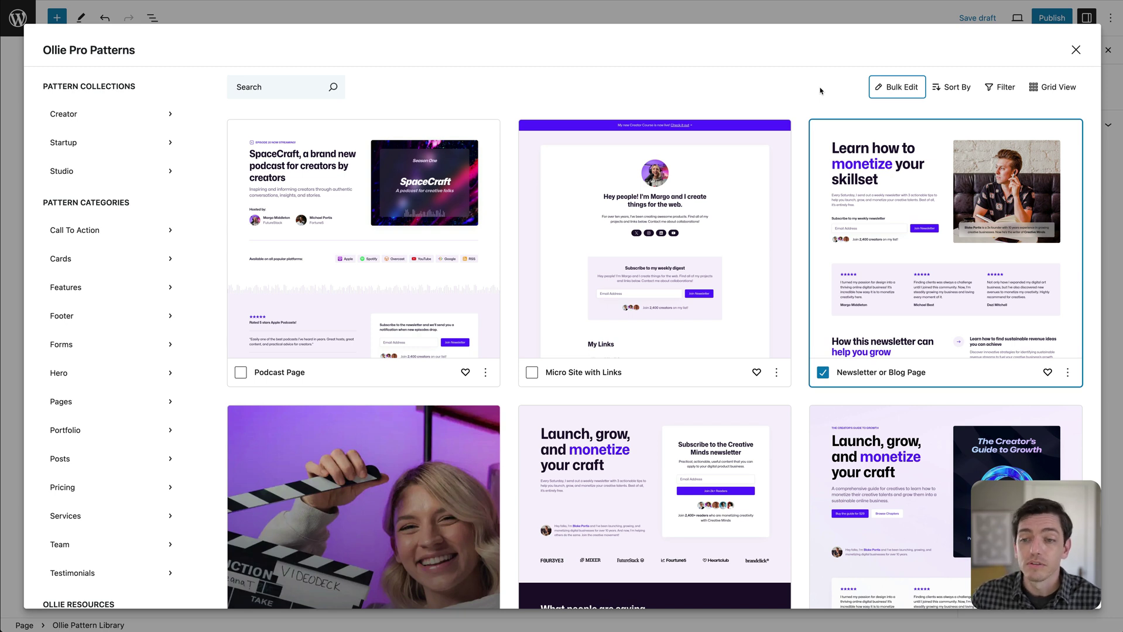
left_click(895, 87)
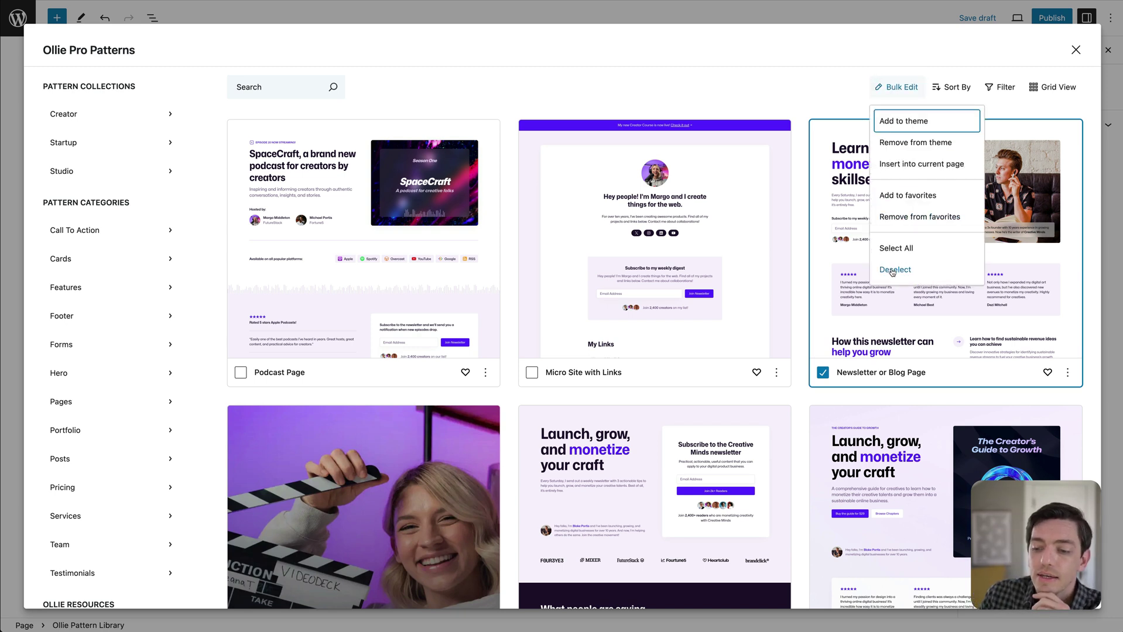
left_click(892, 271)
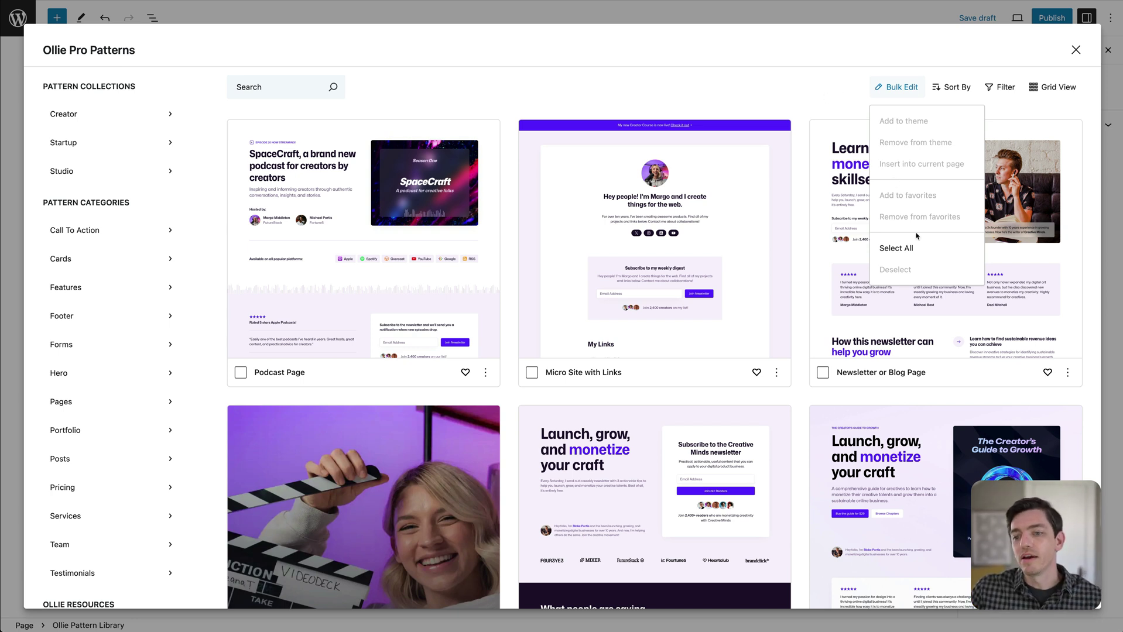
Open the Pattern Actions menu on the Newsletter or Blog Page card.
left_click(899, 91)
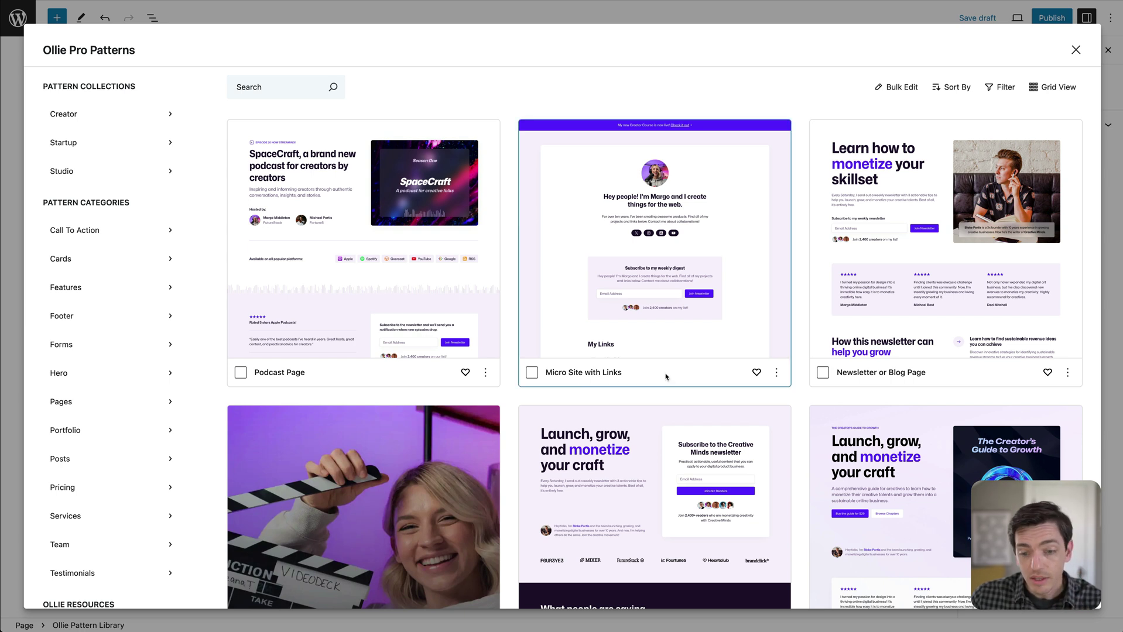
scroll(667, 381, "down", 1)
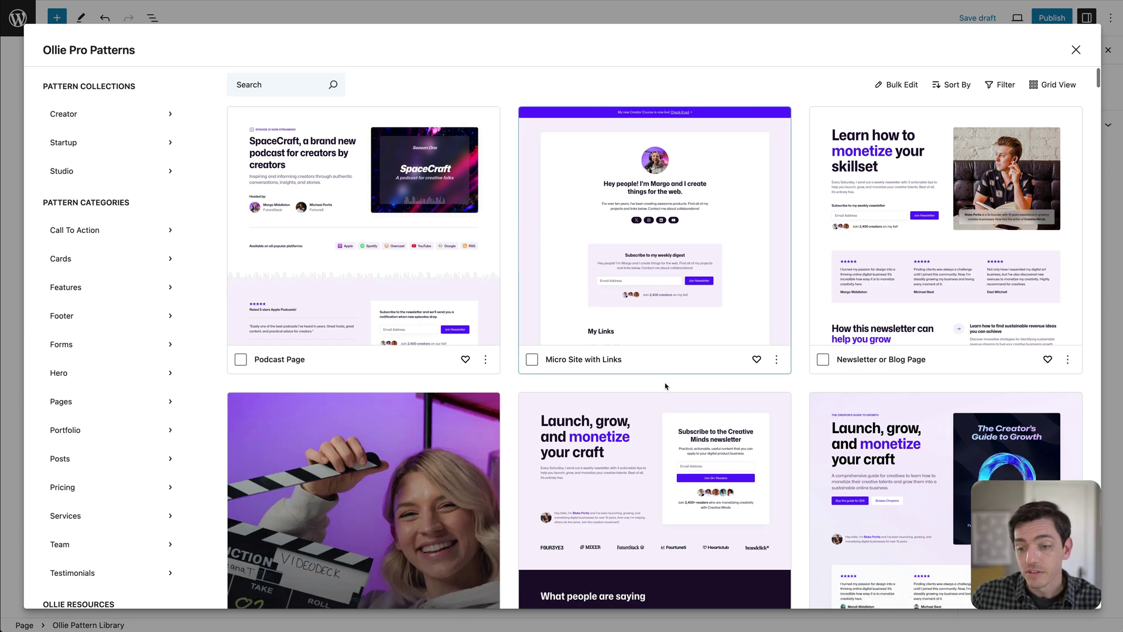
left_click(776, 360)
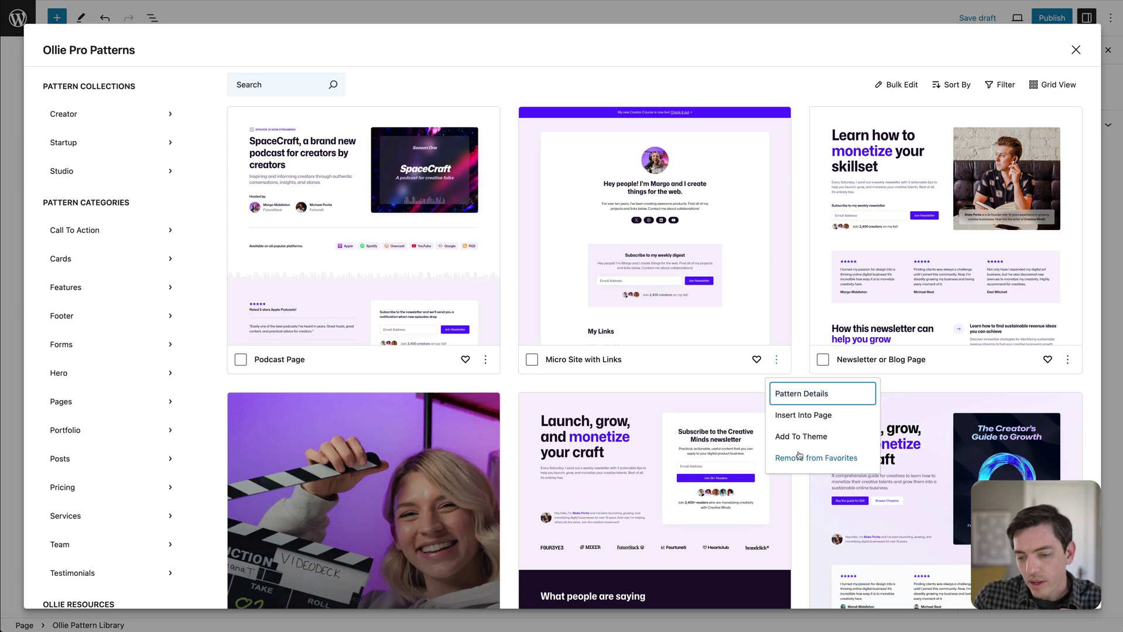
left_click(805, 369)
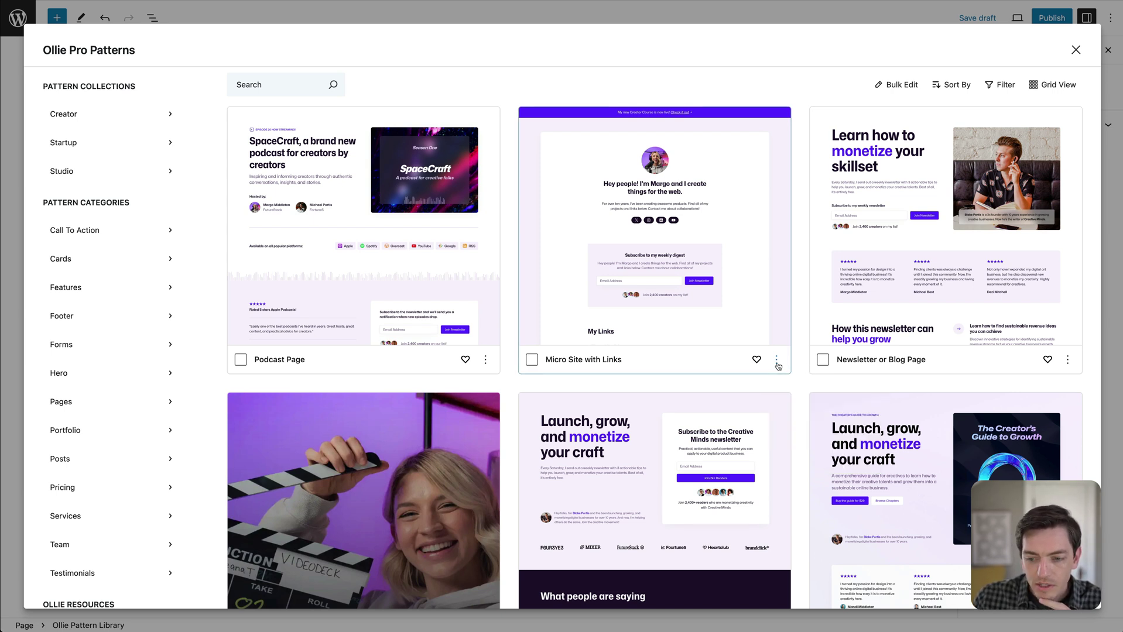
left_click(777, 360)
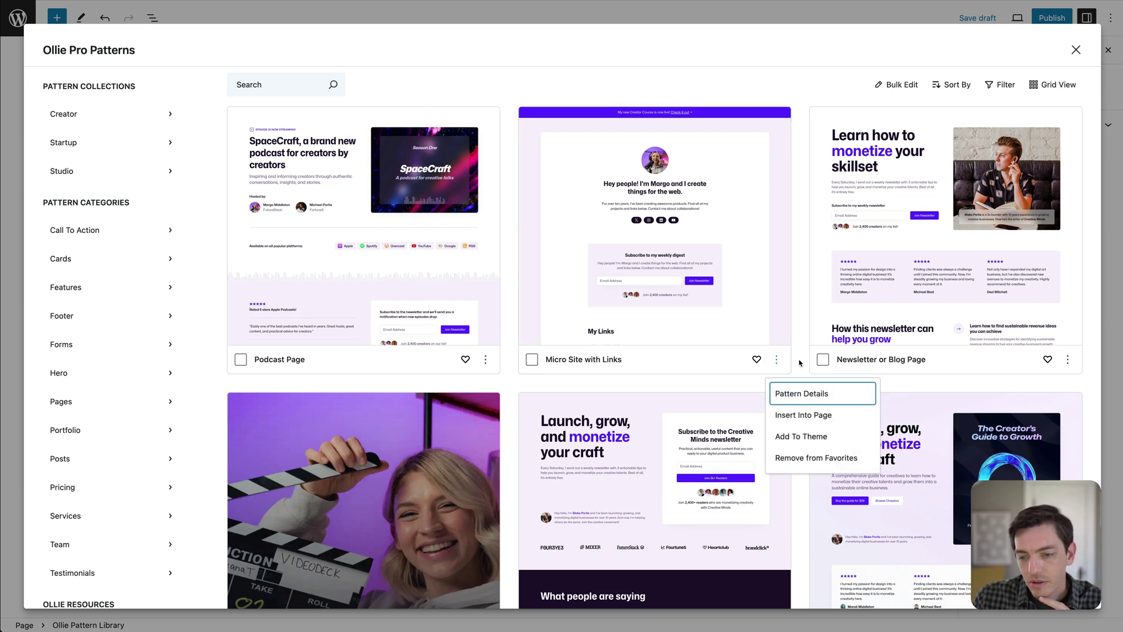
left_click(799, 363)
left_click(1068, 359)
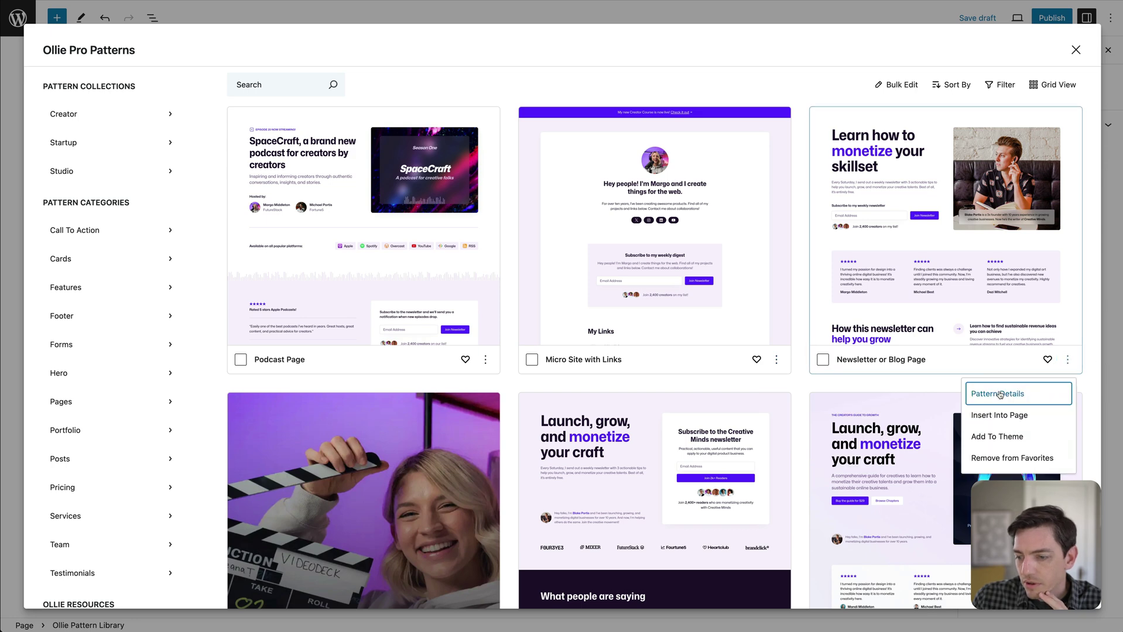
Open the Newsletter or Blog Page pattern details and scroll through its full preview.
left_click(995, 396)
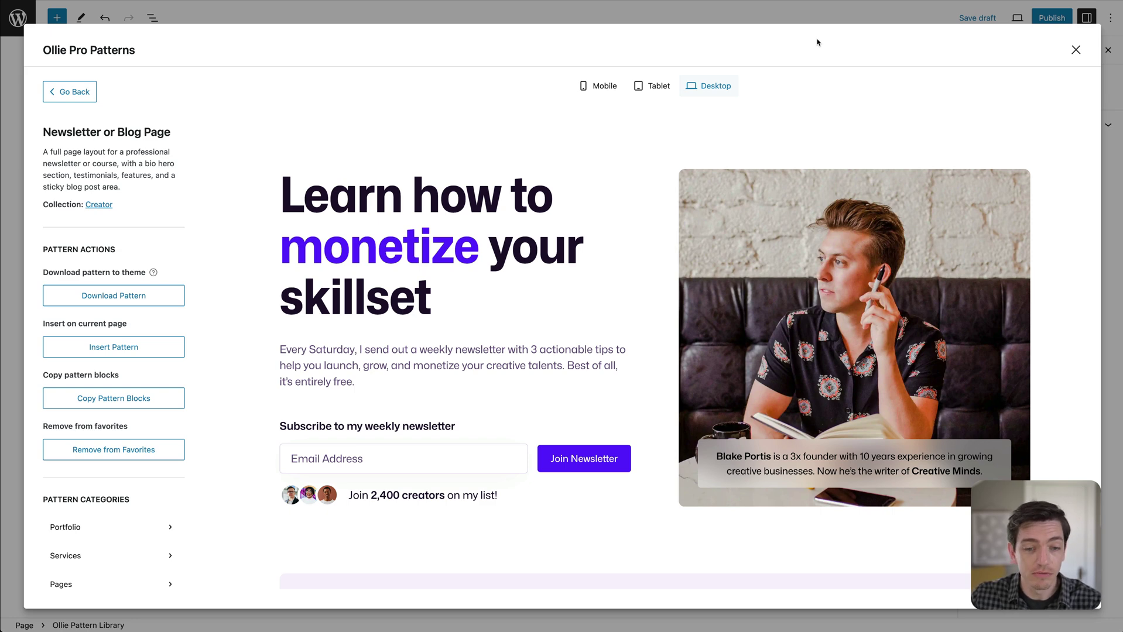
left_click_drag(283, 197, 438, 394)
left_click(452, 388)
scroll(418, 317, "down", 15)
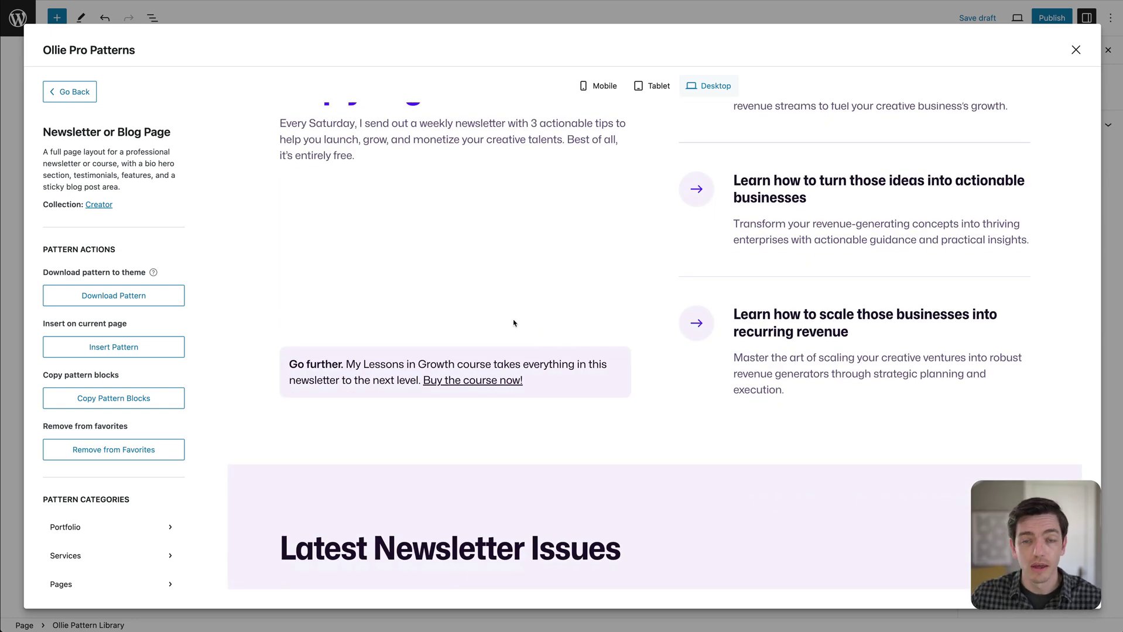
scroll(504, 321, "down", 15)
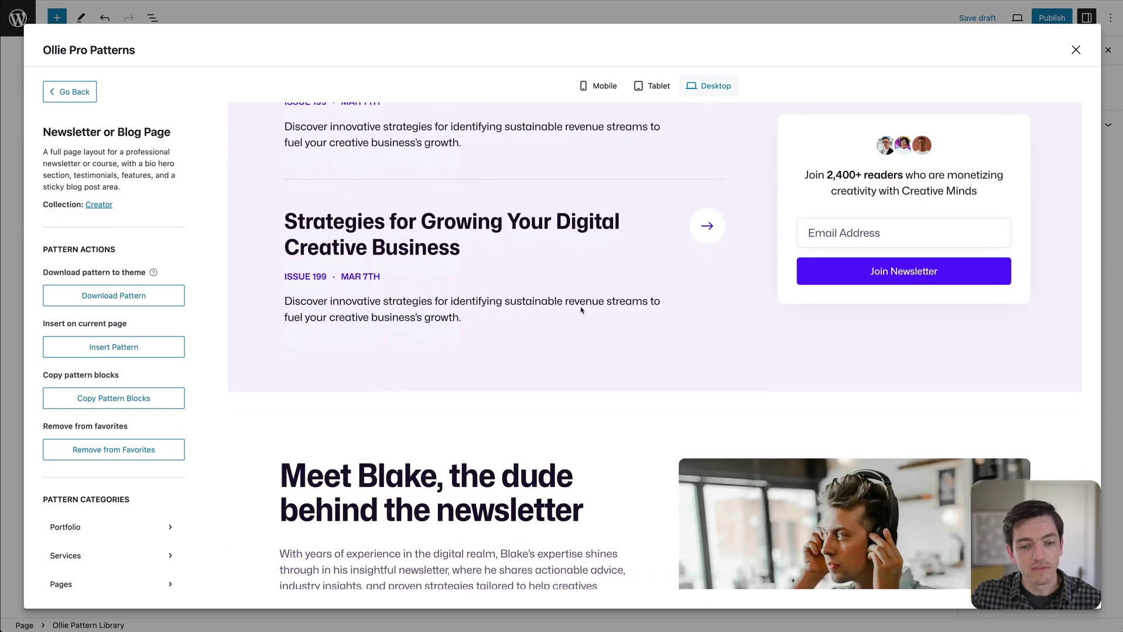
scroll(580, 313, "down", 8)
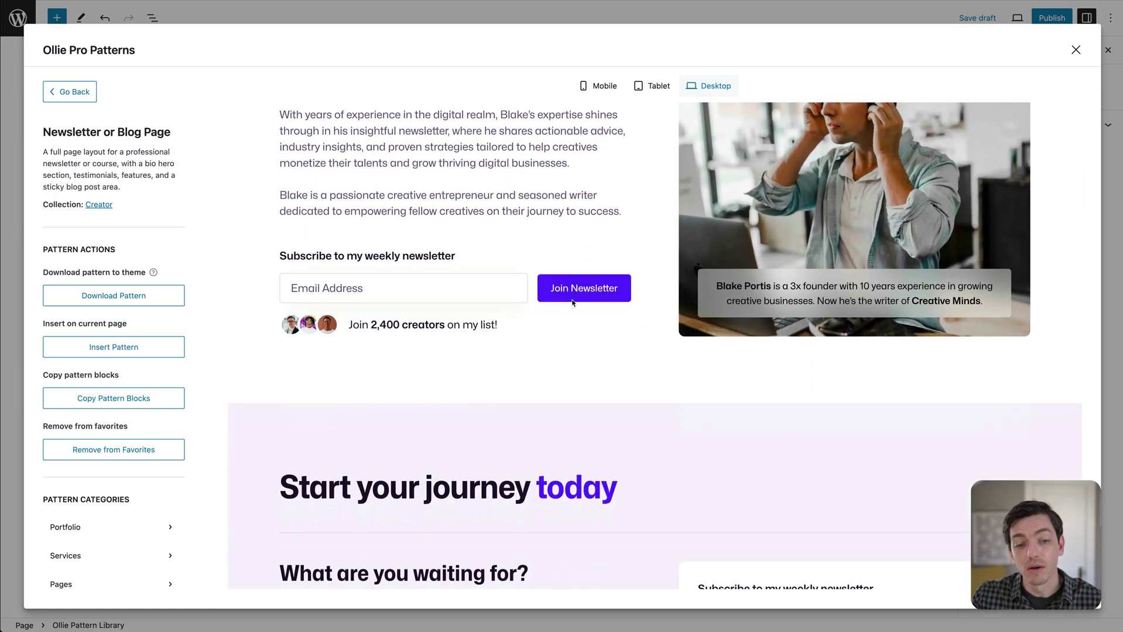
scroll(573, 303, "down", 4)
scroll(584, 287, "up", 20)
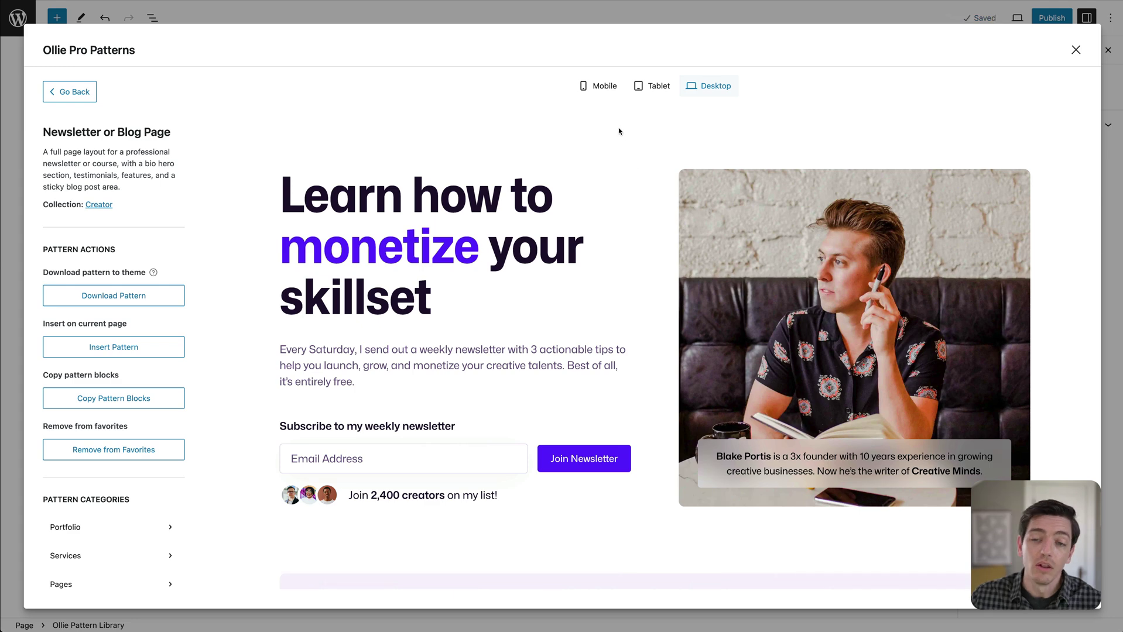
Preview the pattern at tablet width, then at mobile width.
left_click(657, 87)
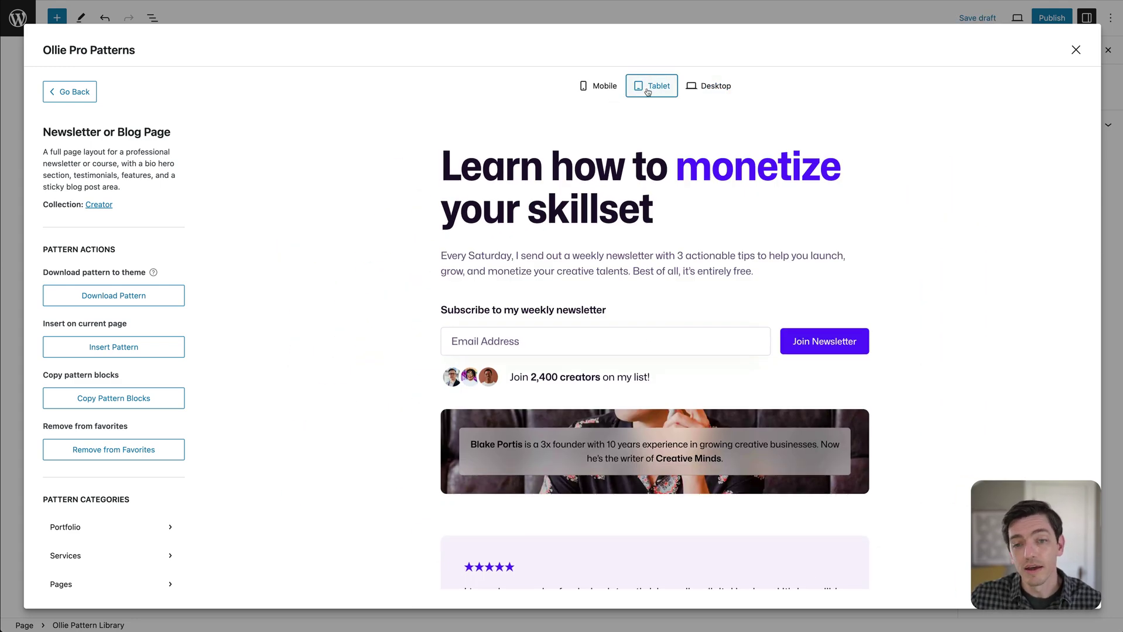
left_click(603, 87)
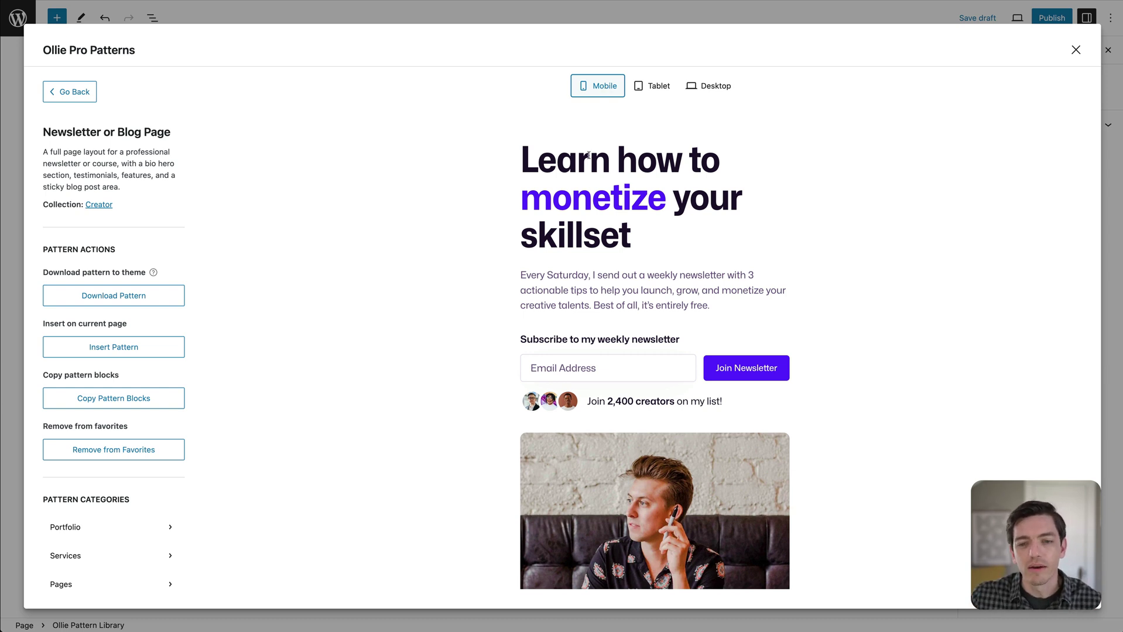
scroll(552, 229, "down", 3)
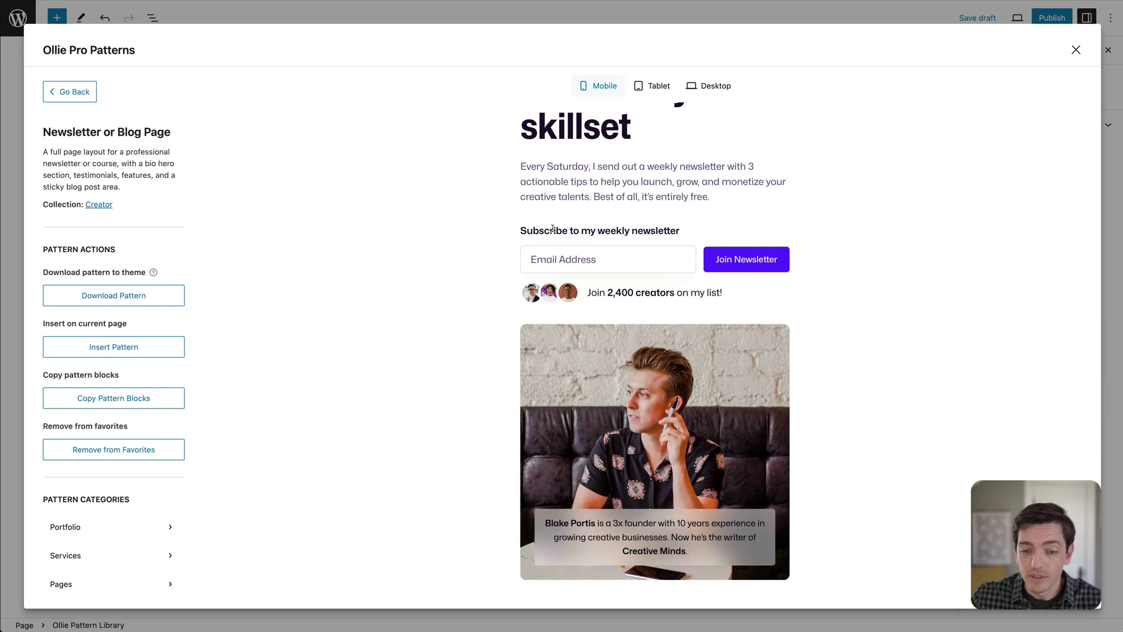
scroll(552, 229, "down", 12)
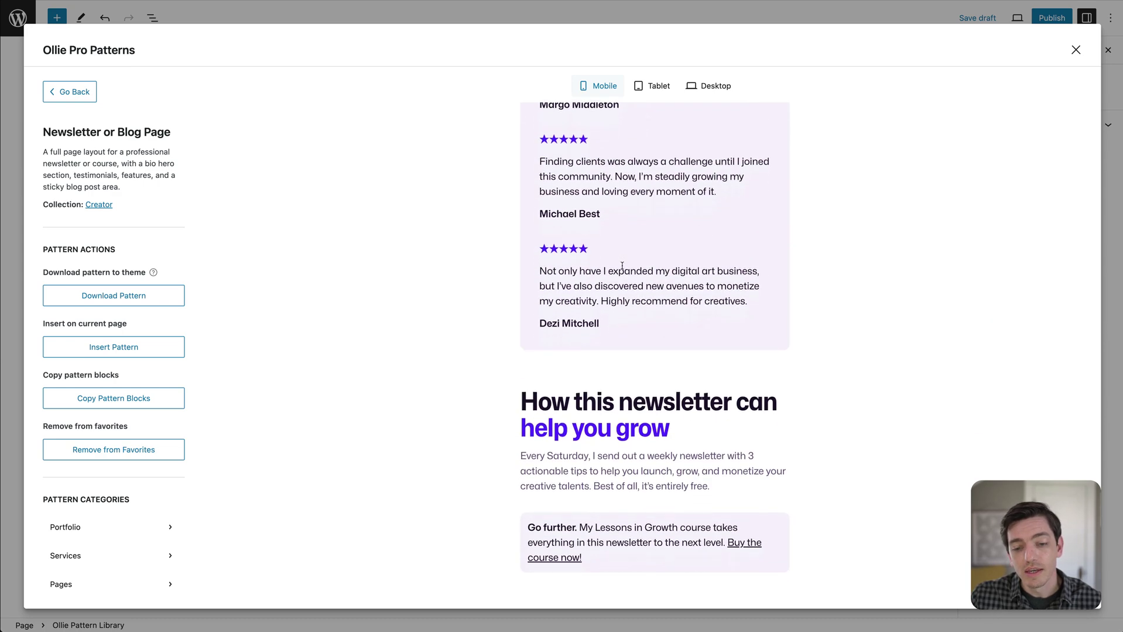
scroll(613, 265, "up", 7)
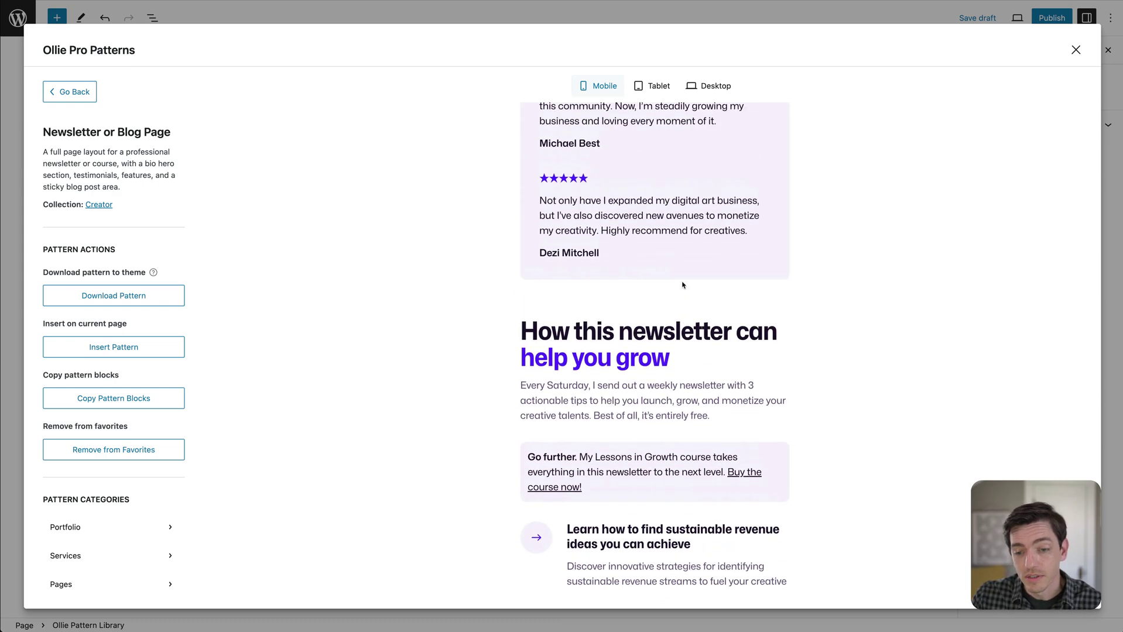
scroll(679, 282, "up", 10)
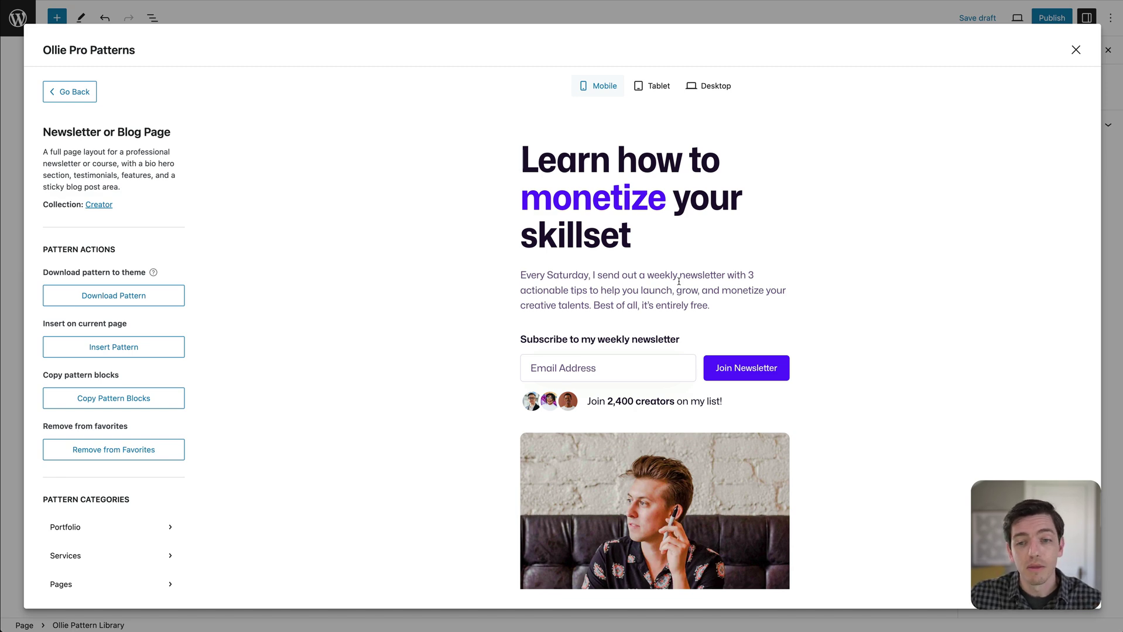
Switch the pattern preview from tablet back to desktop width.
left_click(655, 86)
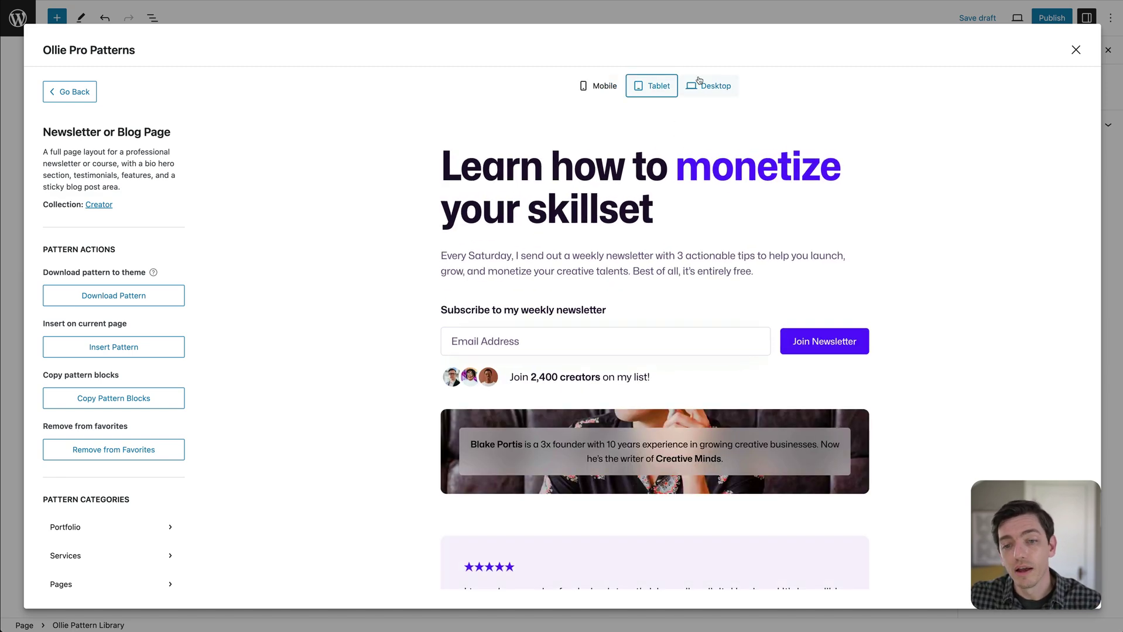
left_click(709, 91)
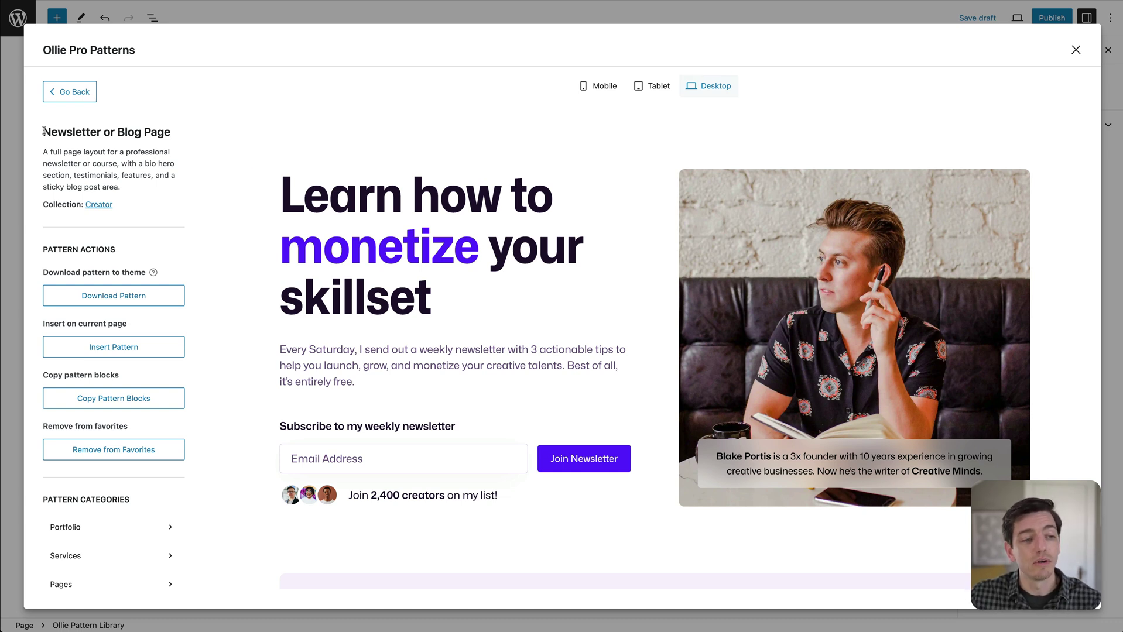
left_click_drag(44, 131, 185, 133)
left_click(85, 155)
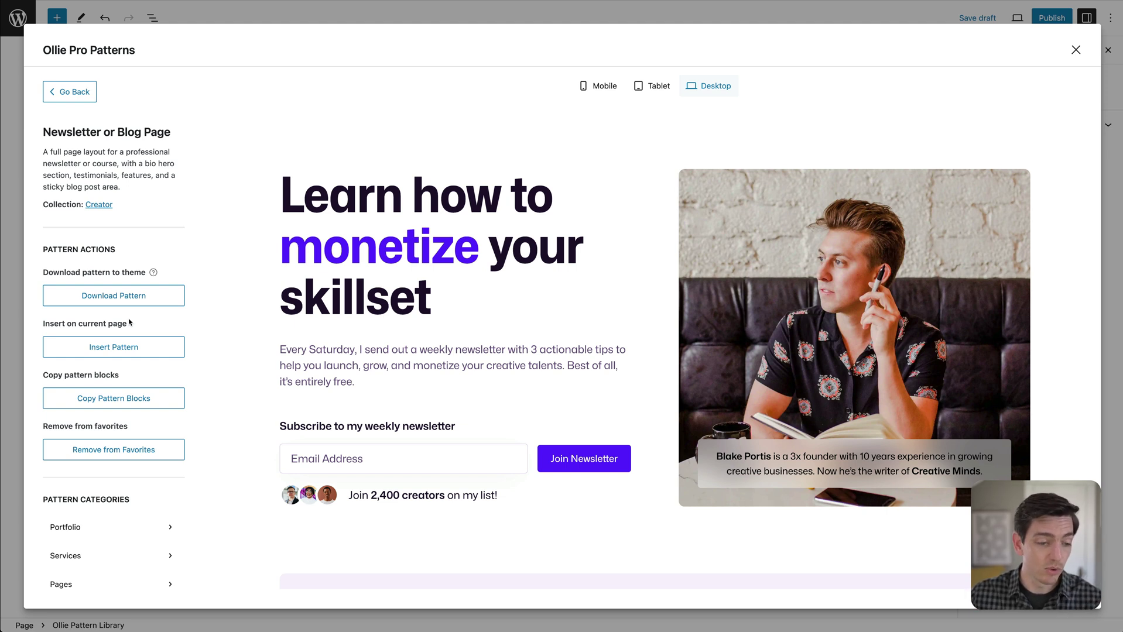
Copy the Newsletter or Blog Page pattern blocks from the Pattern Actions sidebar.
scroll(110, 350, "down", 1)
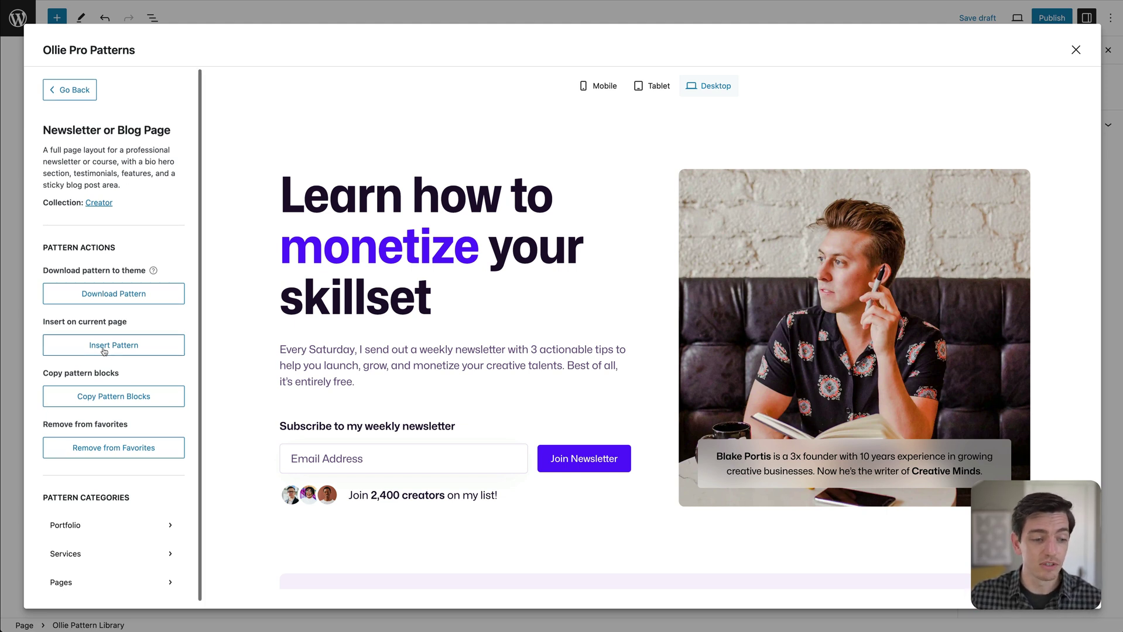
scroll(410, 316, "down", 15)
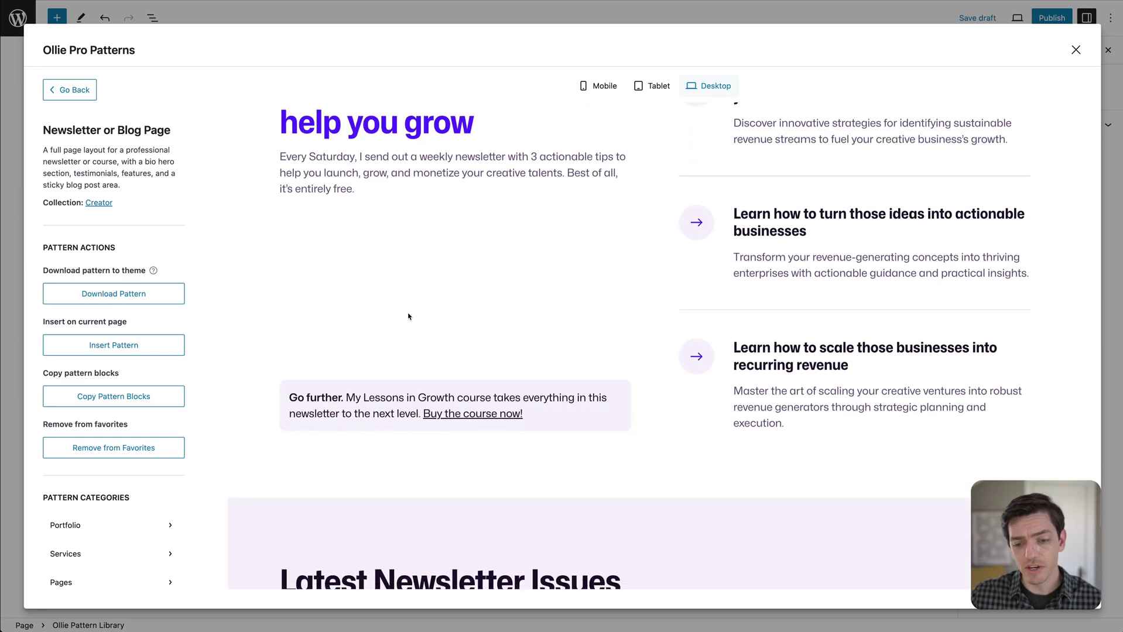
scroll(410, 313, "down", 15)
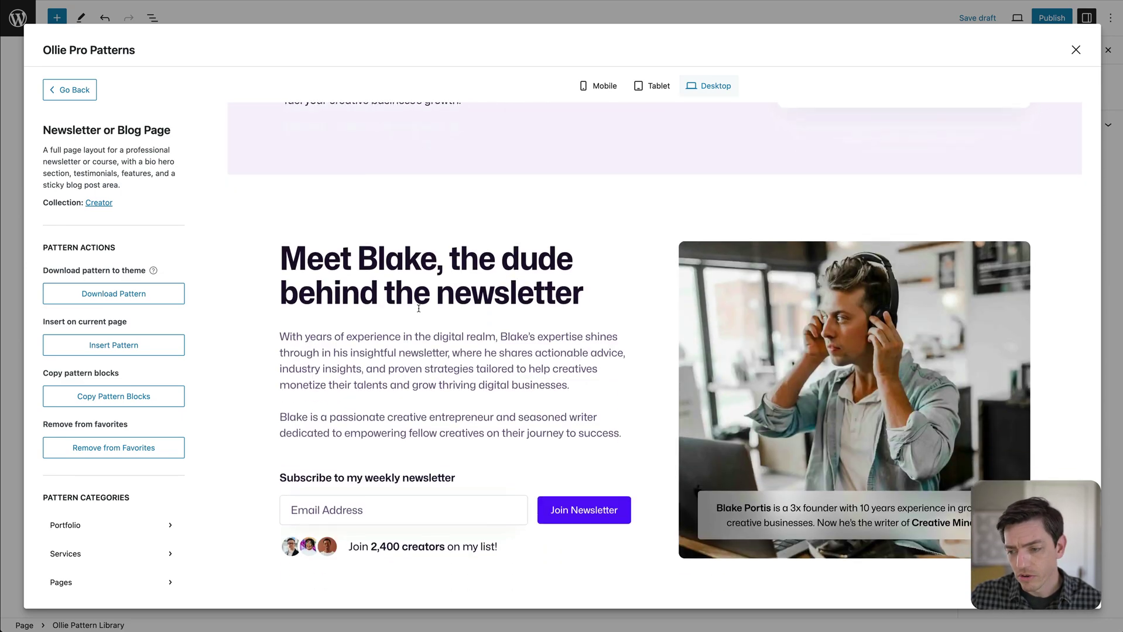
scroll(424, 304, "up", 20)
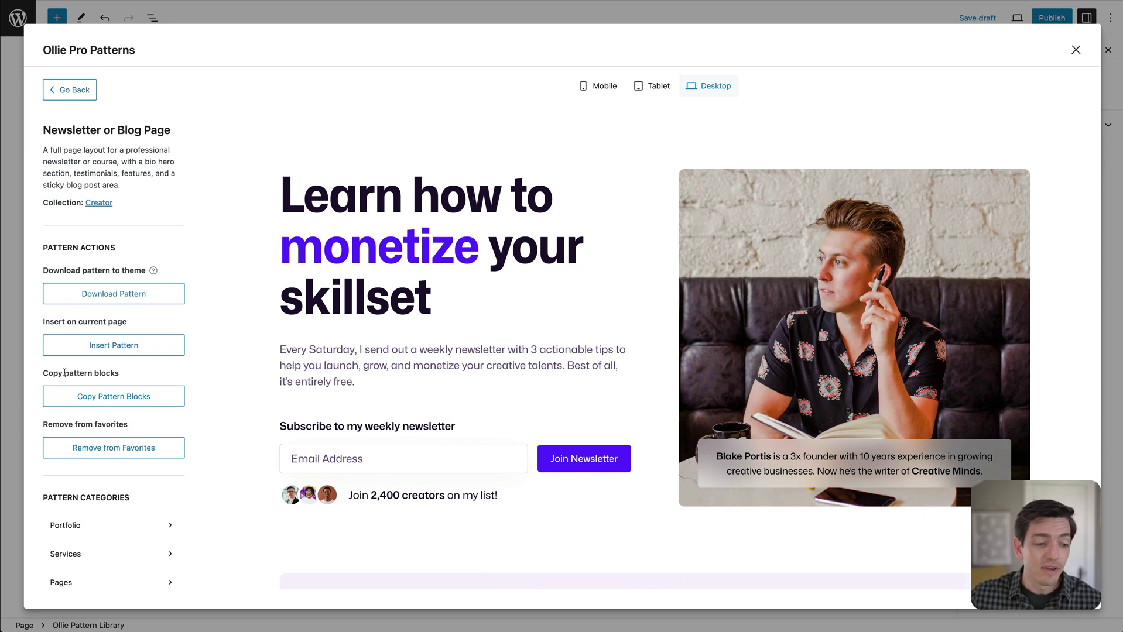
left_click(114, 402)
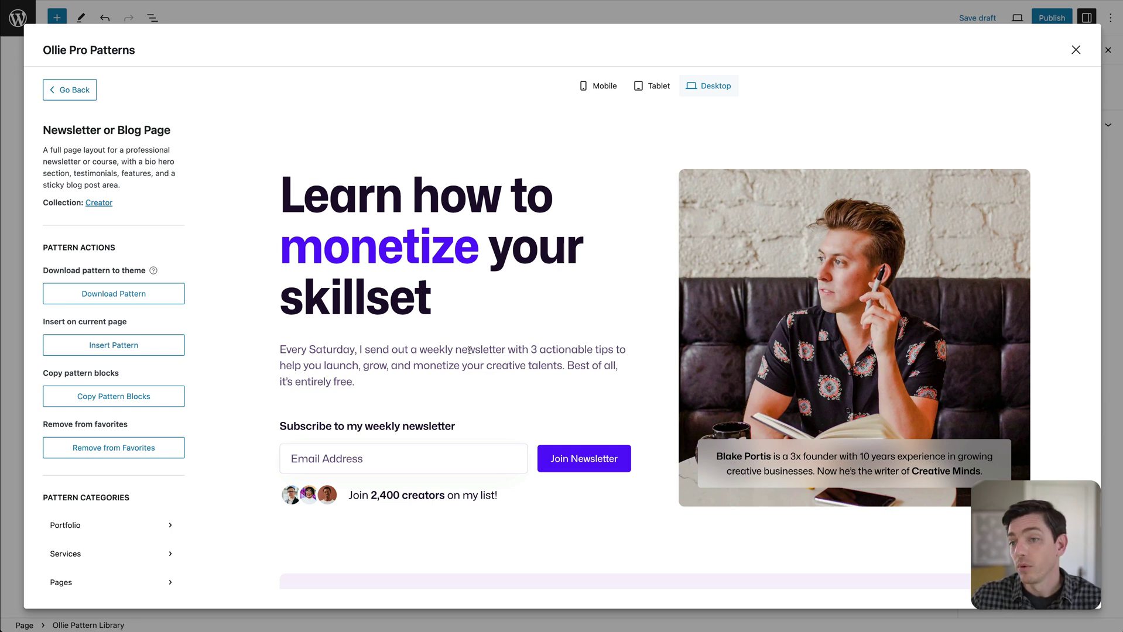
Insert the Newsletter or Blog Page pattern into the page and review it from hero to footer.
left_click(116, 346)
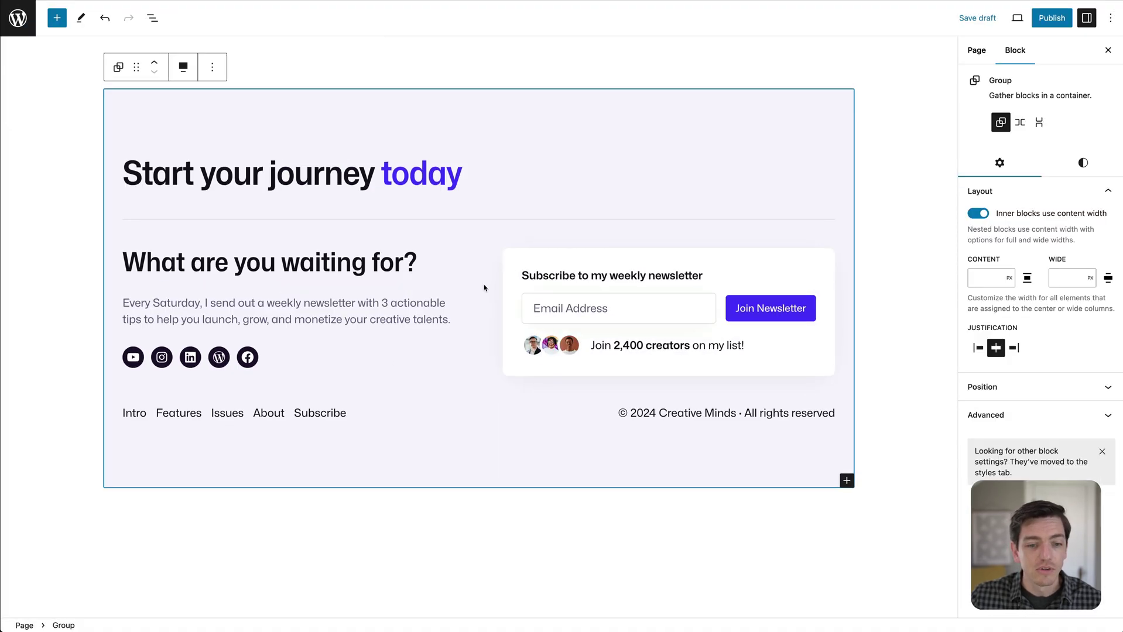
left_click(871, 246)
scroll(871, 247, "up", 5)
scroll(869, 247, "up", 10)
scroll(864, 249, "down", 8)
scroll(862, 250, "down", 5)
scroll(862, 248, "up", 20)
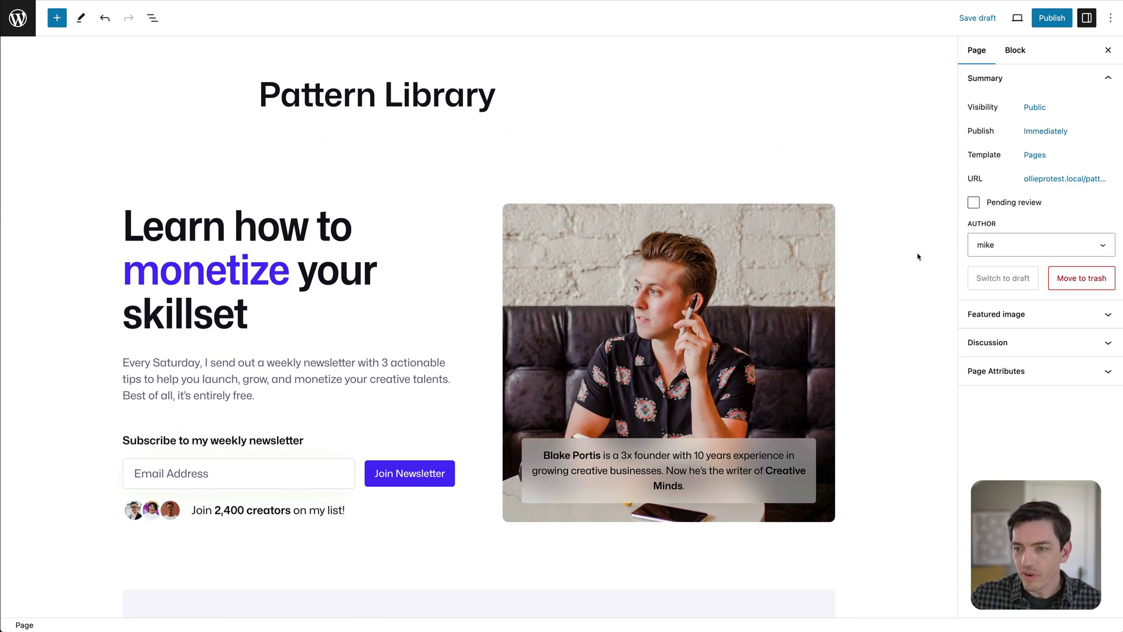
scroll(303, 383, "down", 8)
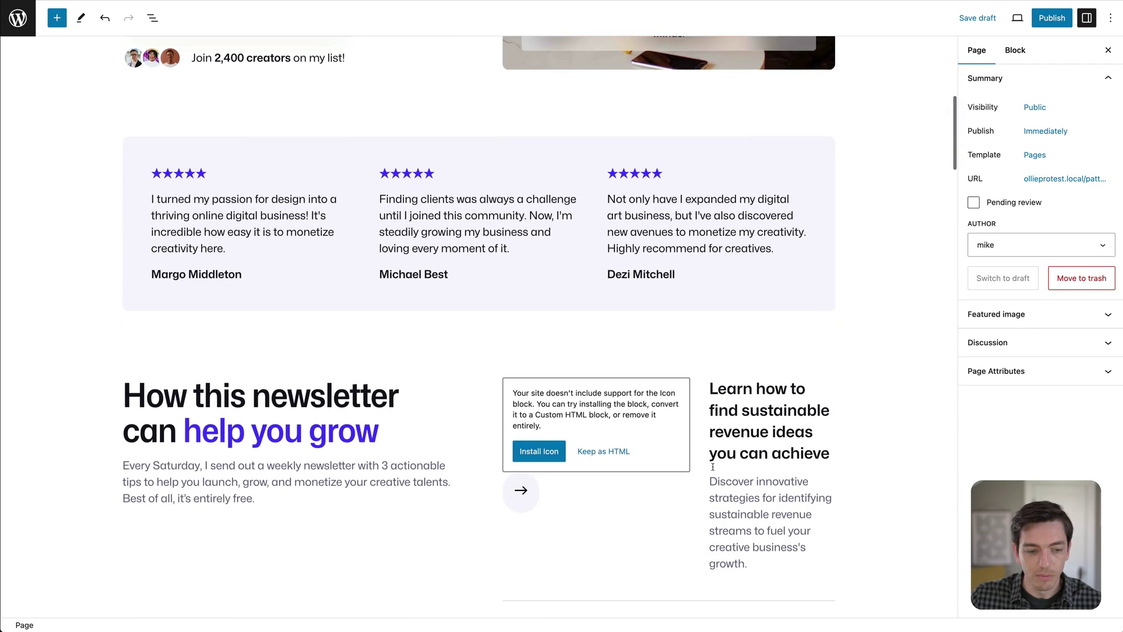
scroll(715, 450, "up", 3)
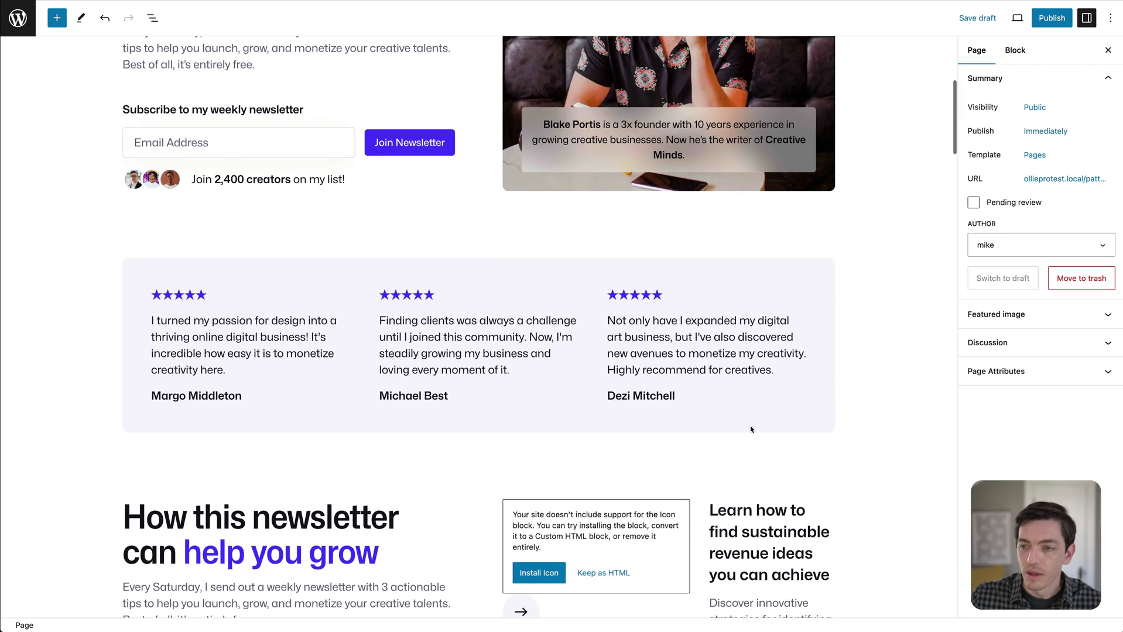
Swap the page template to Page (Full Width, No Title).
left_click(1034, 154)
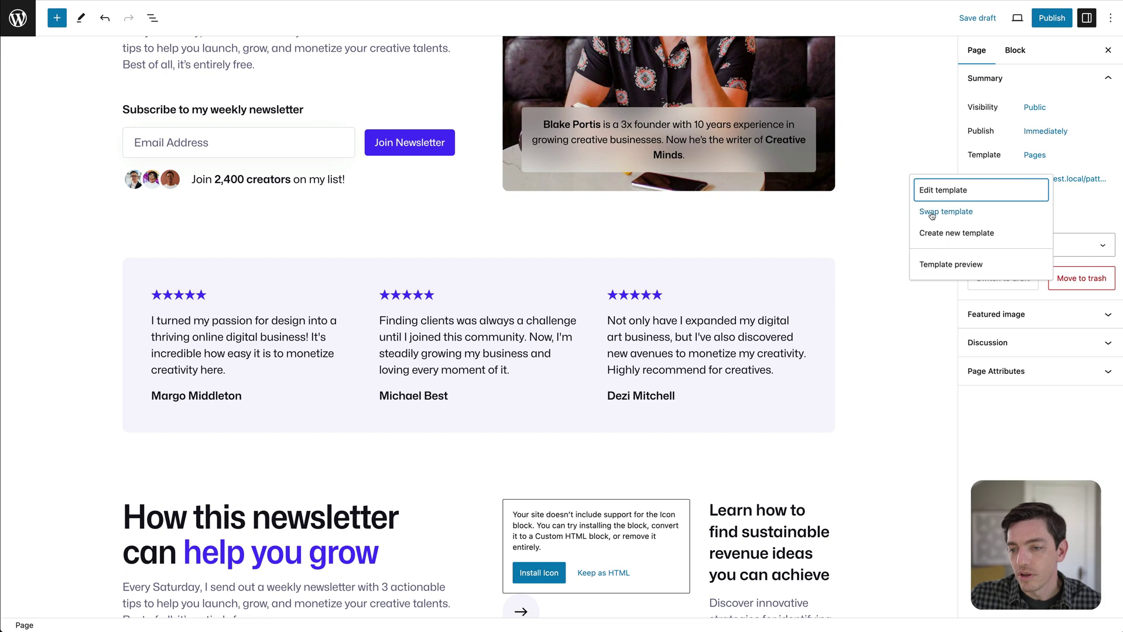
left_click(930, 215)
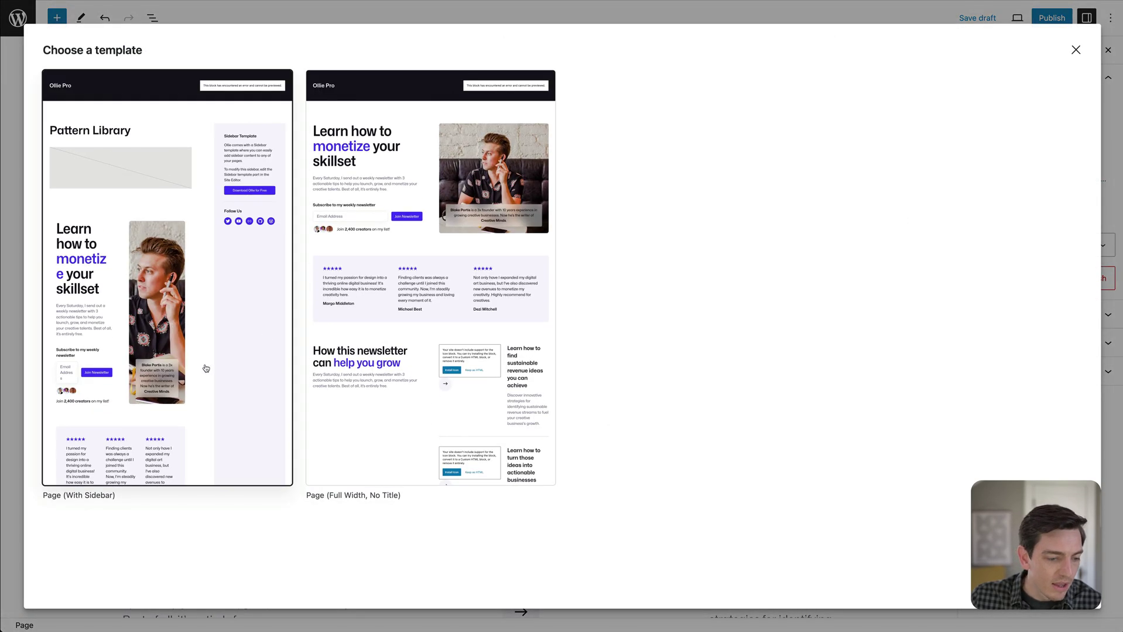
left_click(376, 400)
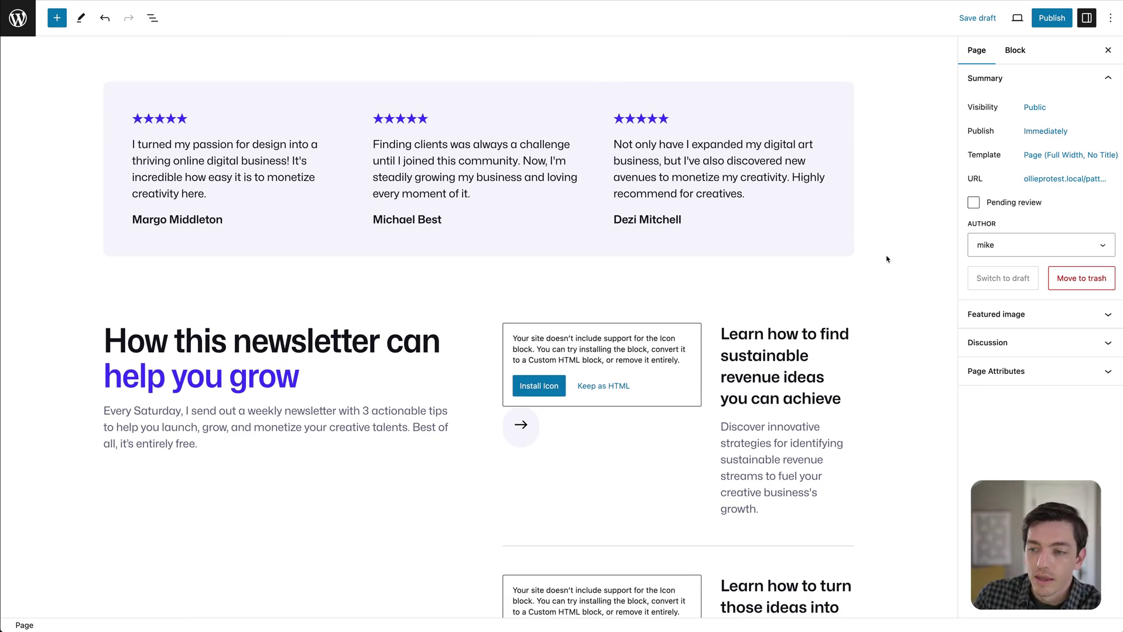
scroll(875, 261, "down", 3)
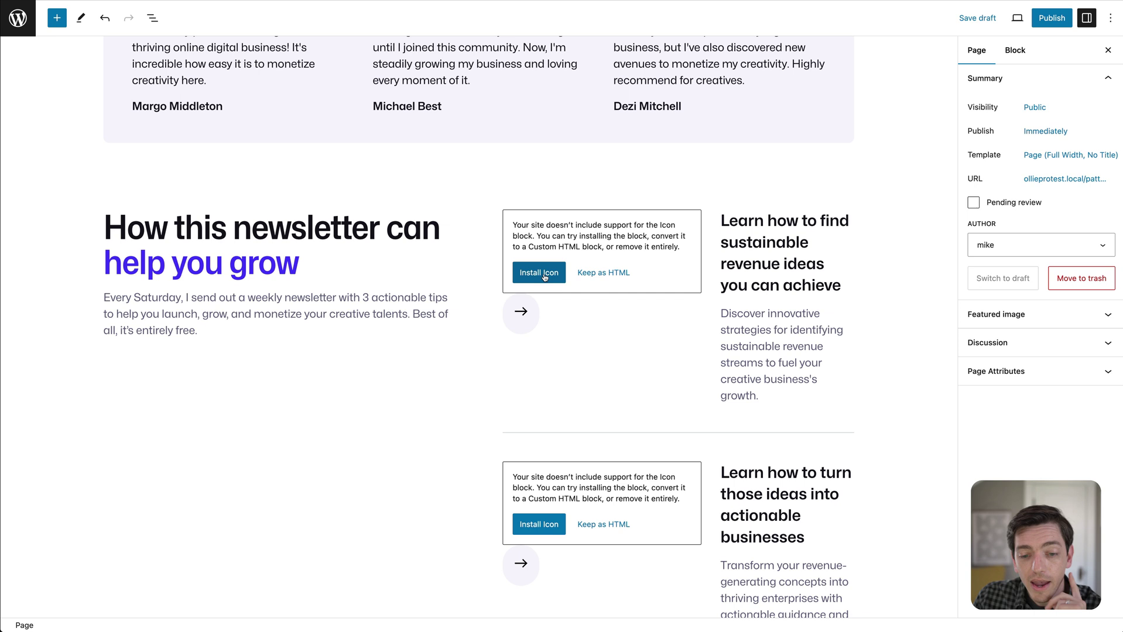
Install the missing Icon block and publish the Pattern Library page.
left_click(539, 279)
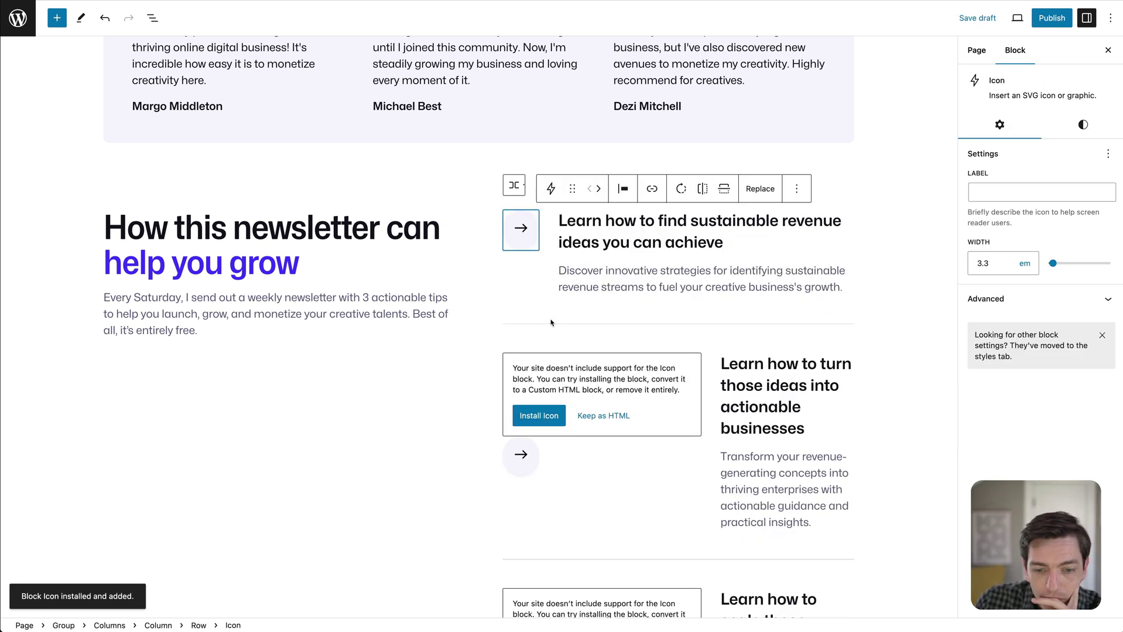
left_click(1046, 18)
left_click(1005, 18)
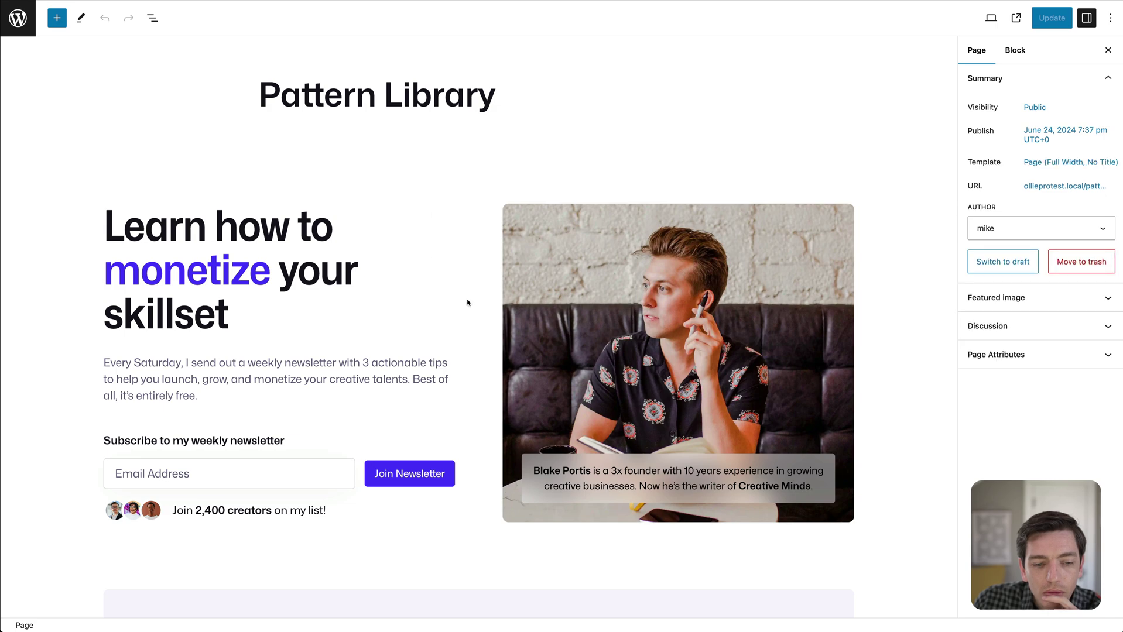
Review the published page's rendered icons, then select the top group and the Pattern Library title.
scroll(546, 205, "down", 15)
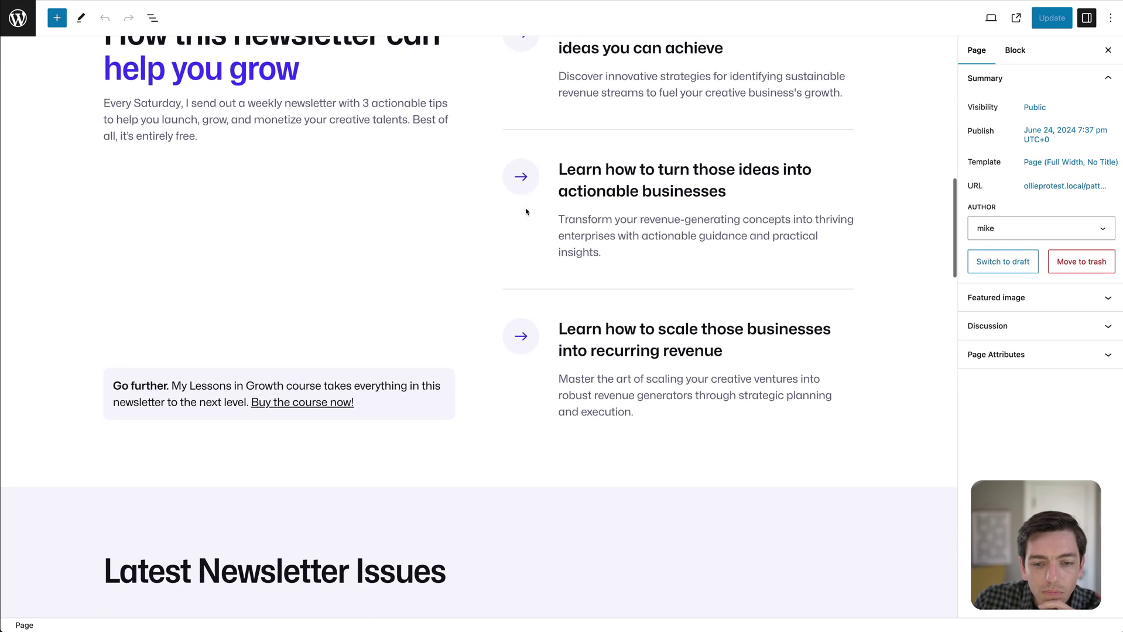
scroll(500, 214, "down", 10)
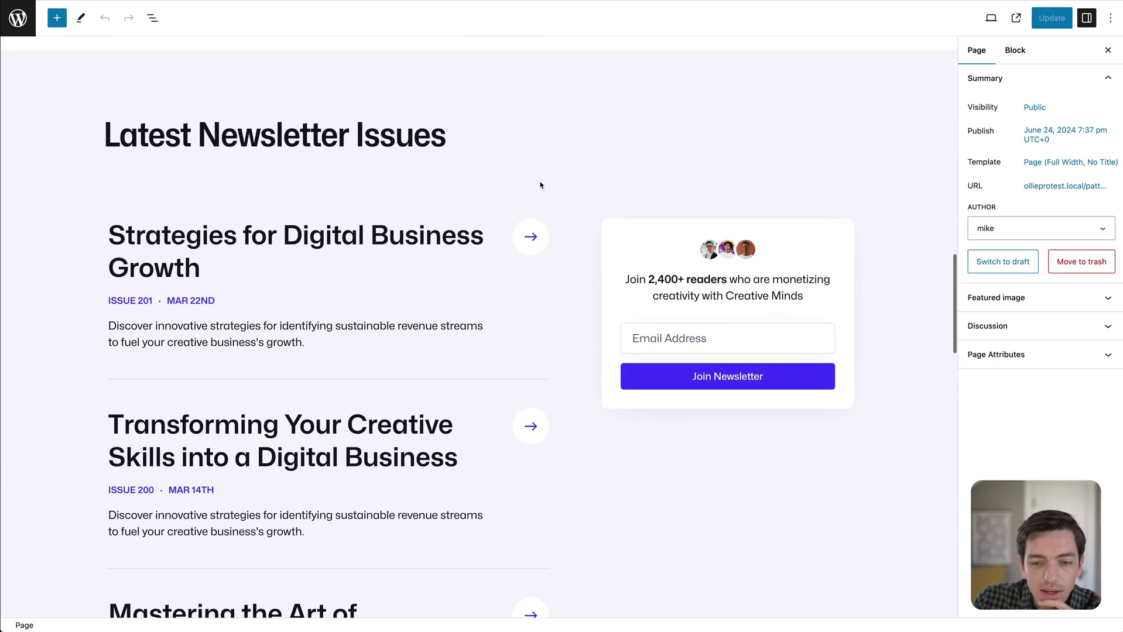
scroll(529, 230, "down", 15)
scroll(576, 187, "up", 20)
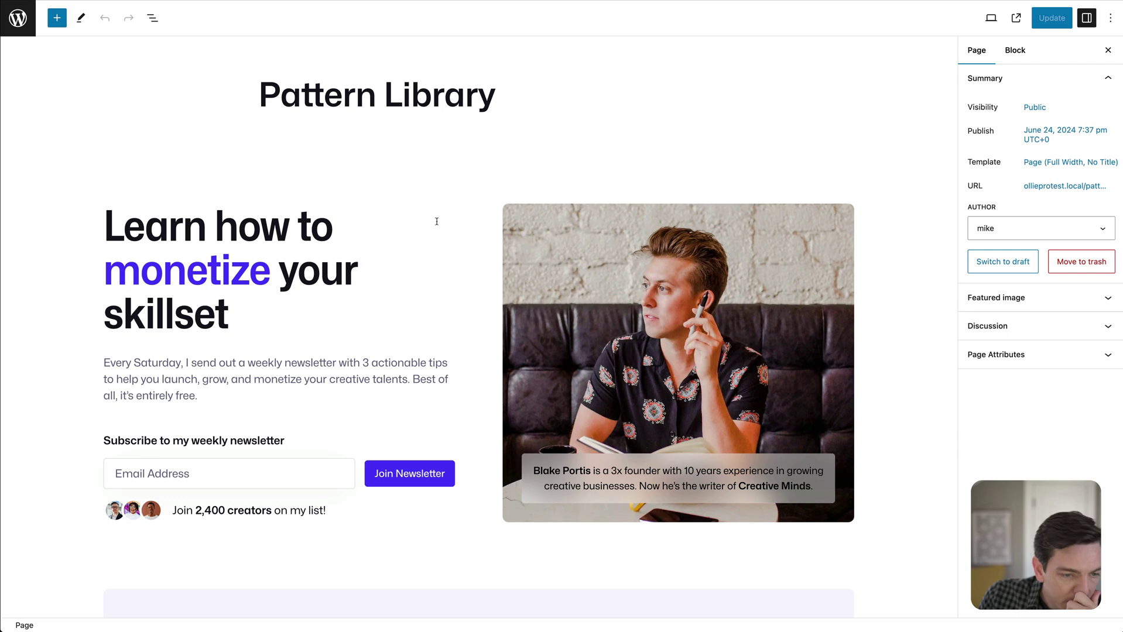
scroll(430, 251, "down", 5)
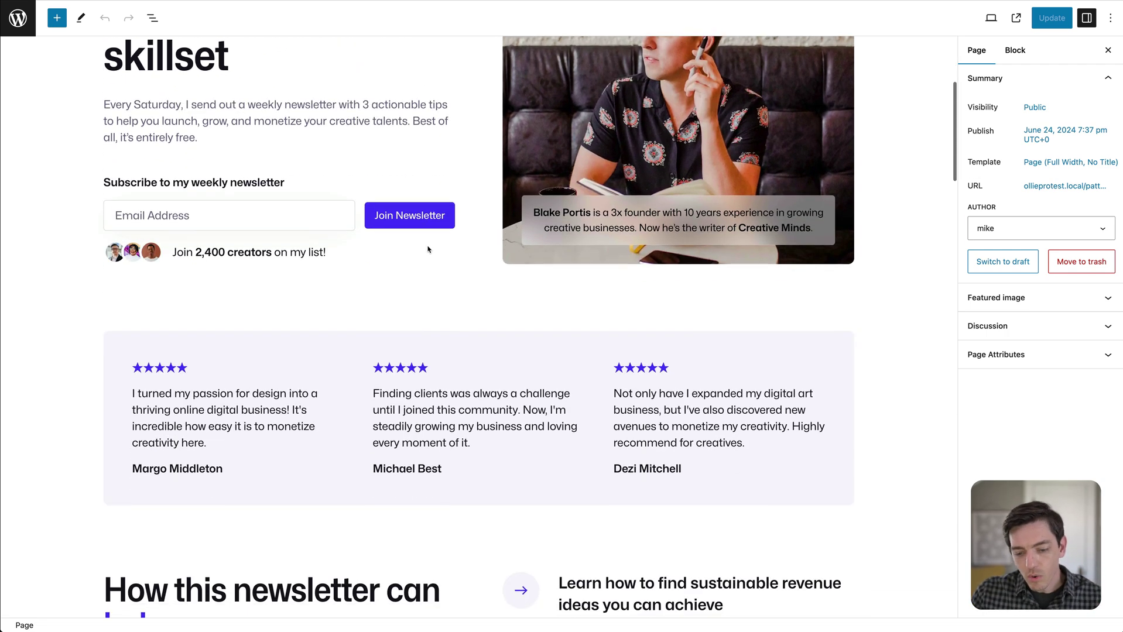
scroll(438, 302, "up", 3)
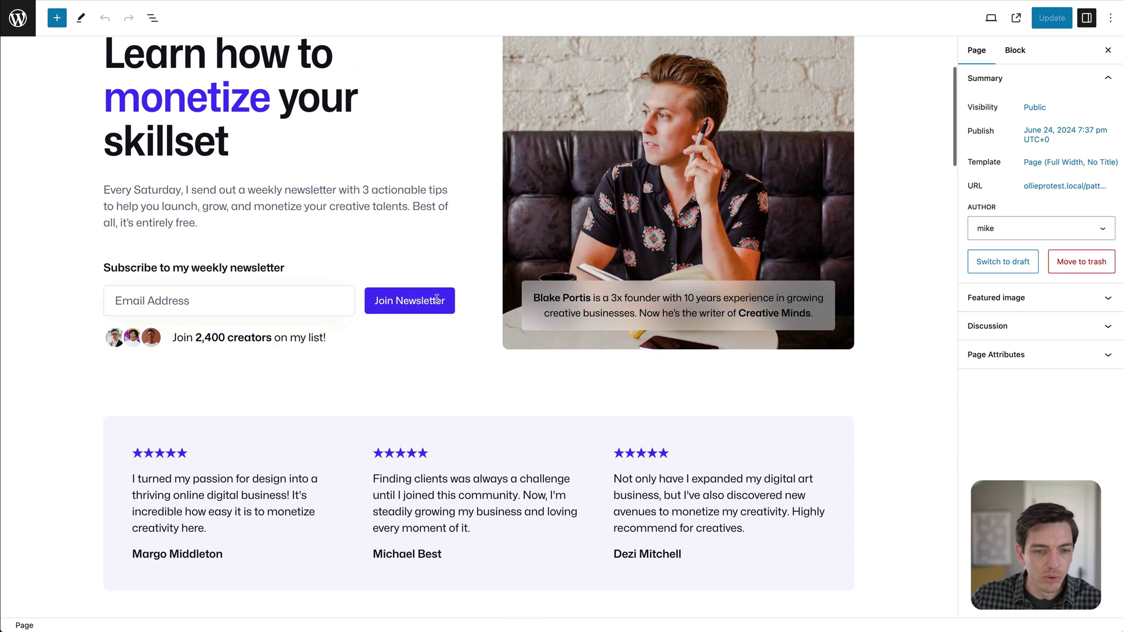
mouse_move(406, 216)
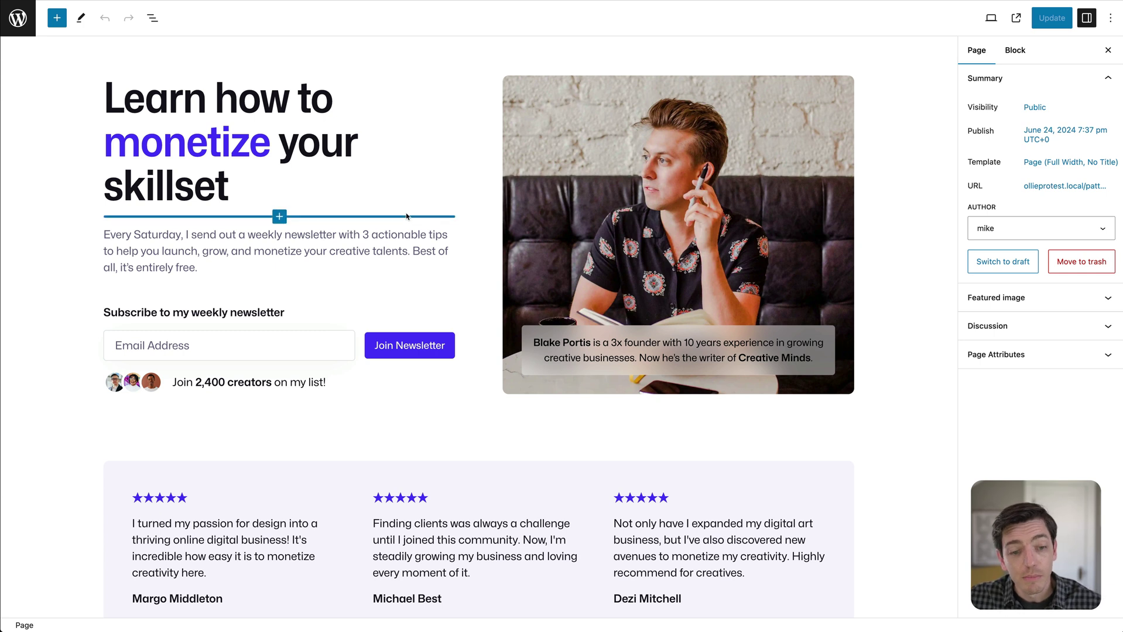
mouse_move(490, 149)
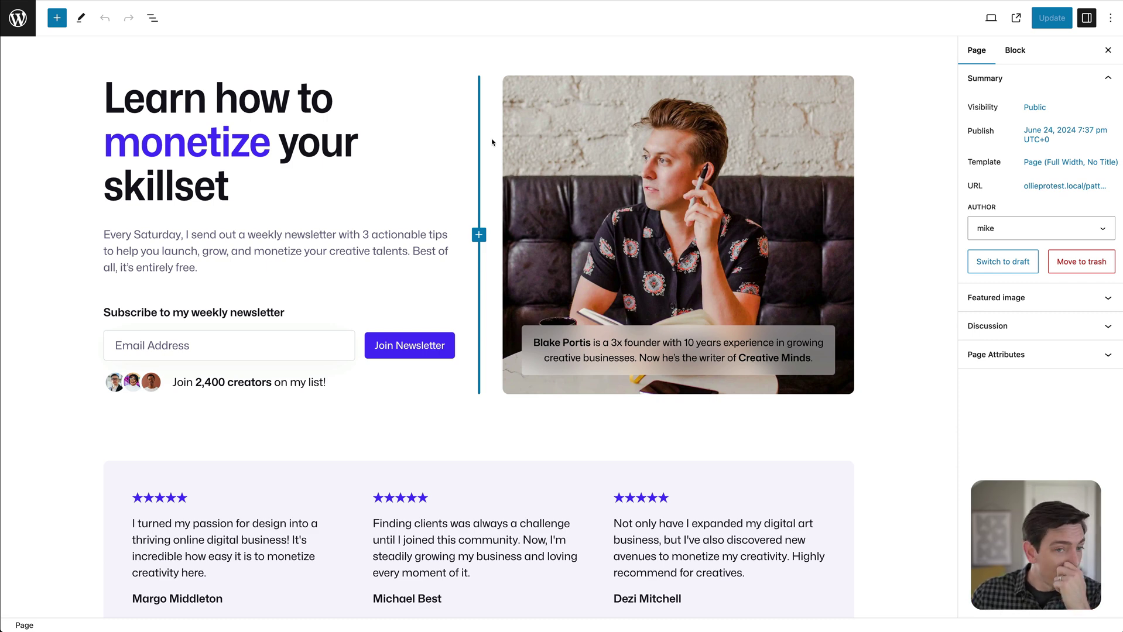
scroll(355, 178, "up", 3)
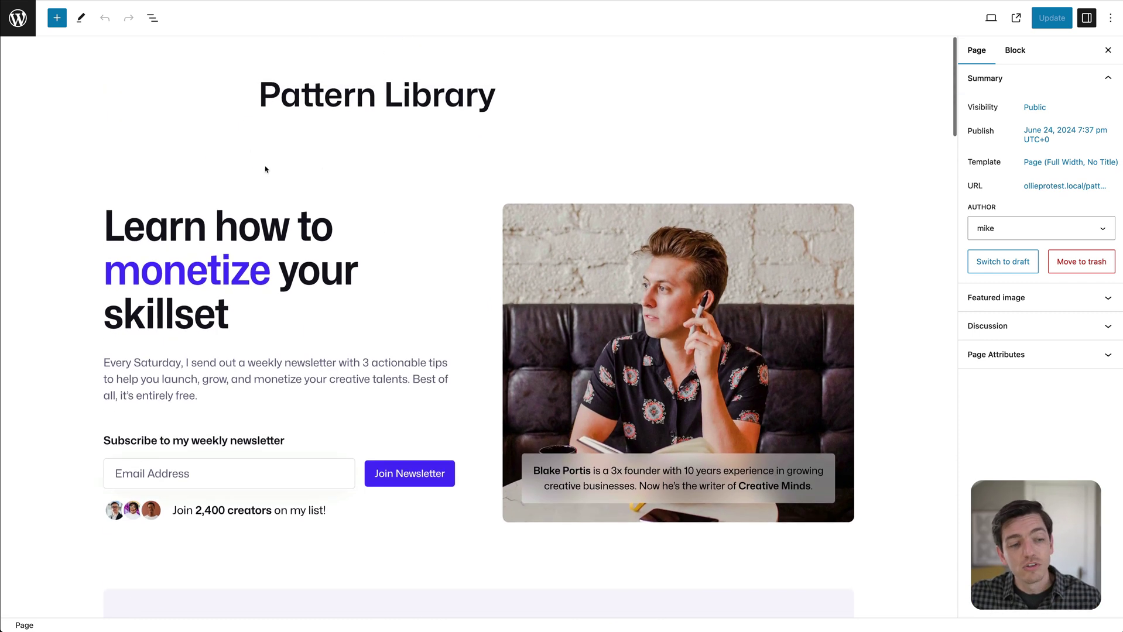
left_click(352, 179)
left_click(578, 101)
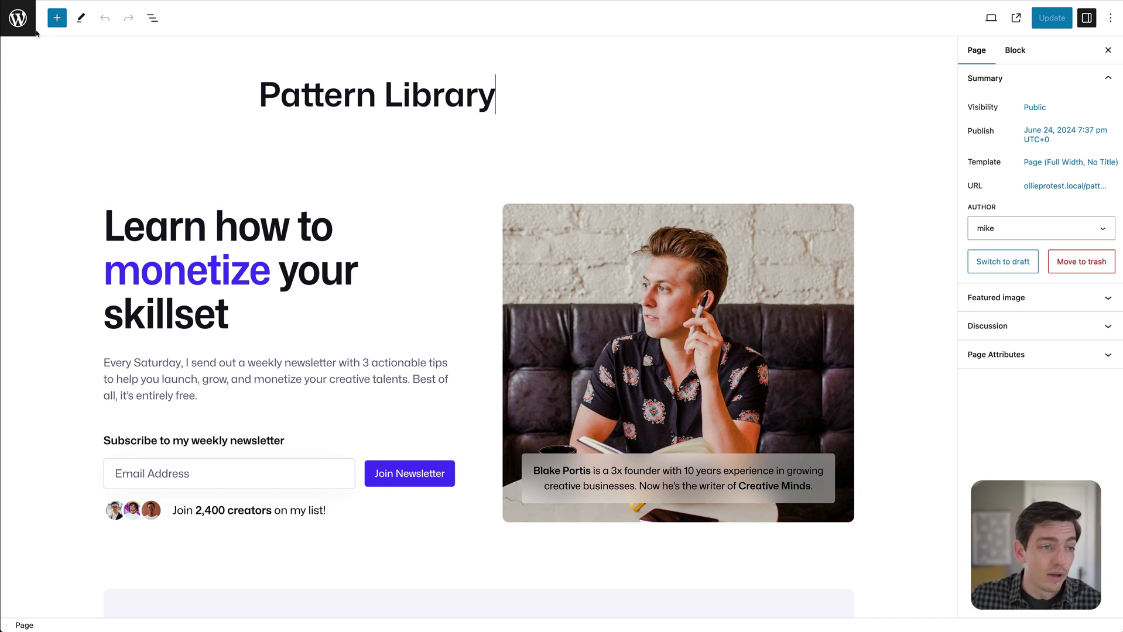
In the Site Editor's Styles, try Blue and Green, then apply and save Creator.
left_click(18, 18)
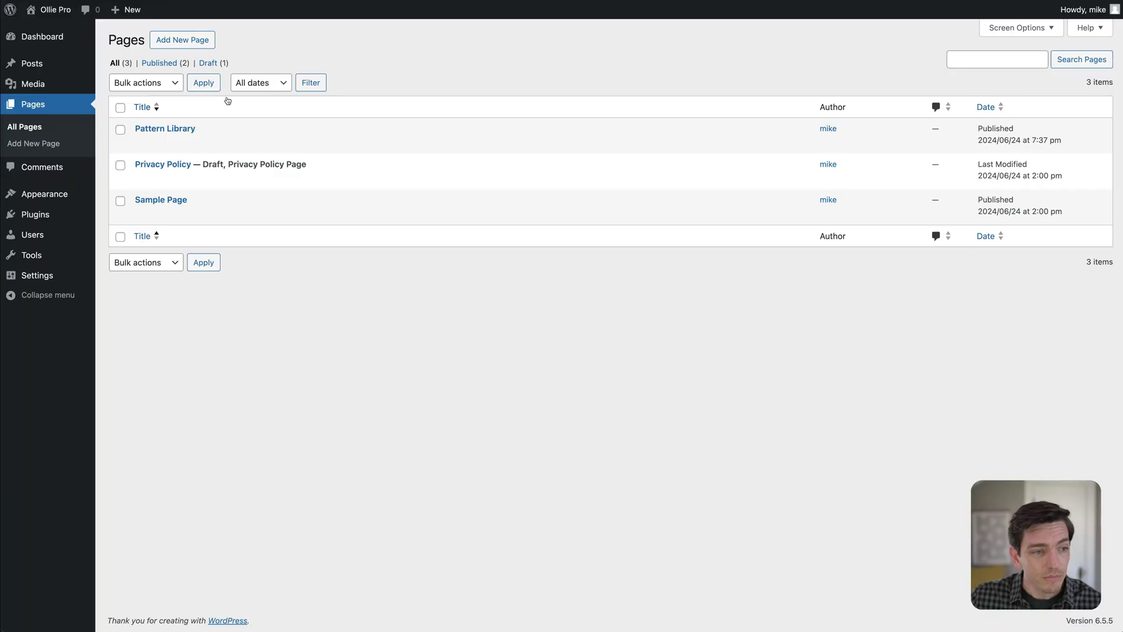
mouse_move(59, 194)
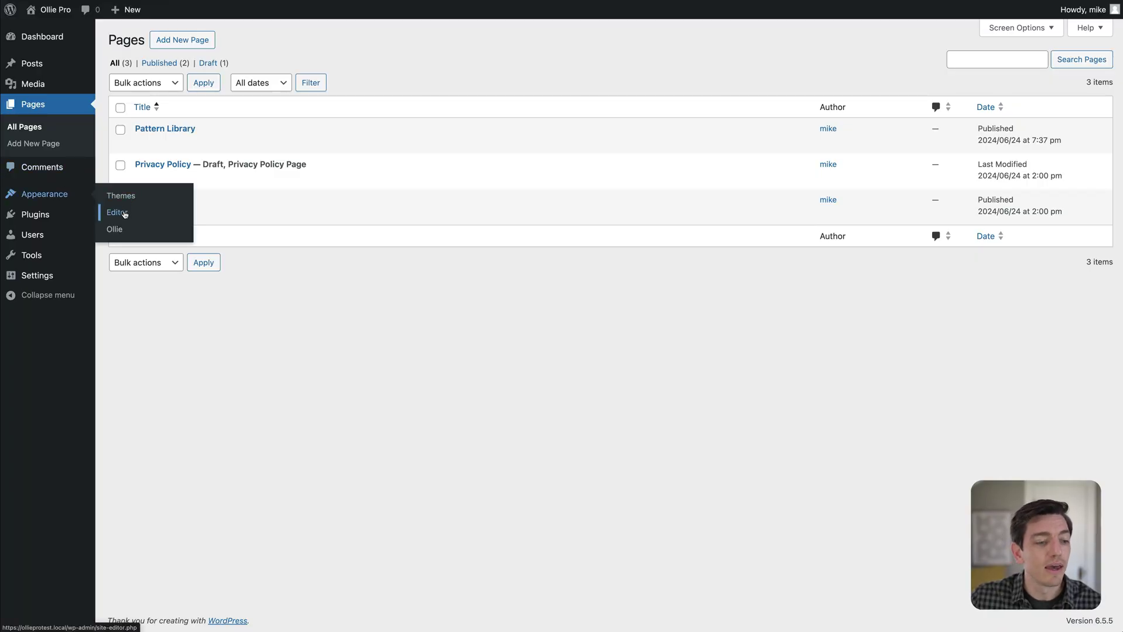
left_click(125, 214)
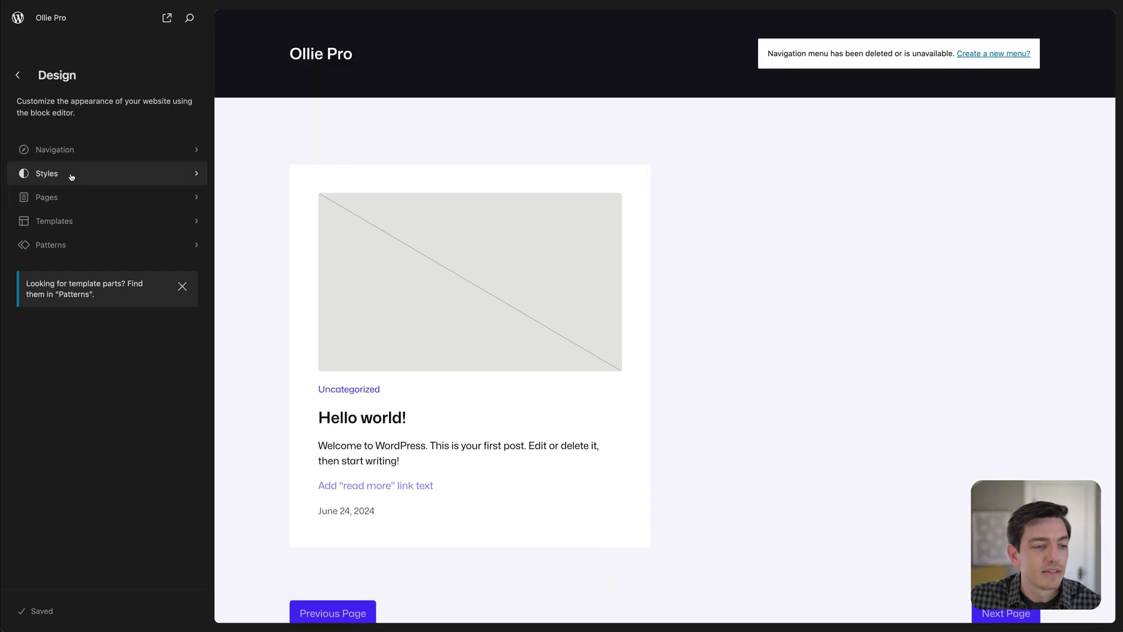
left_click(68, 177)
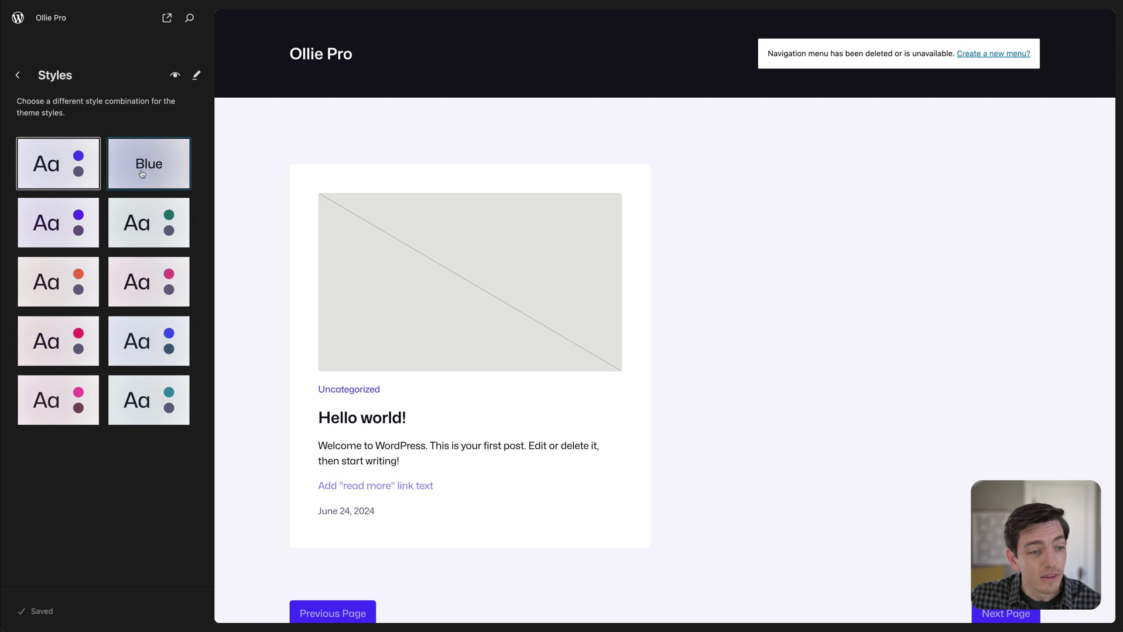
left_click(143, 171)
left_click(154, 214)
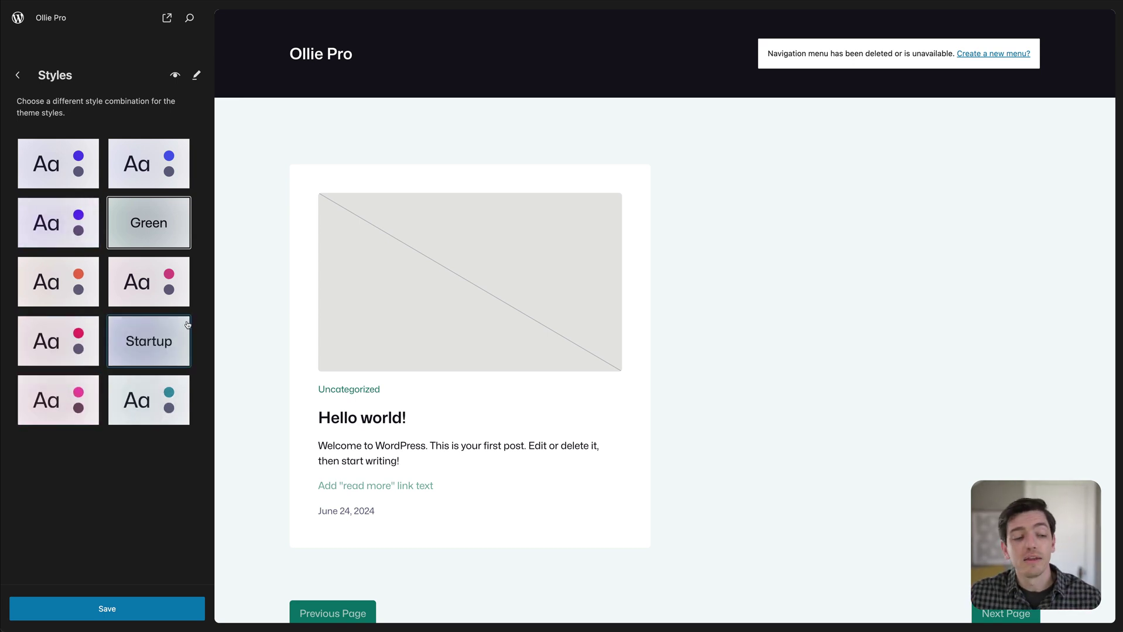
left_click(59, 227)
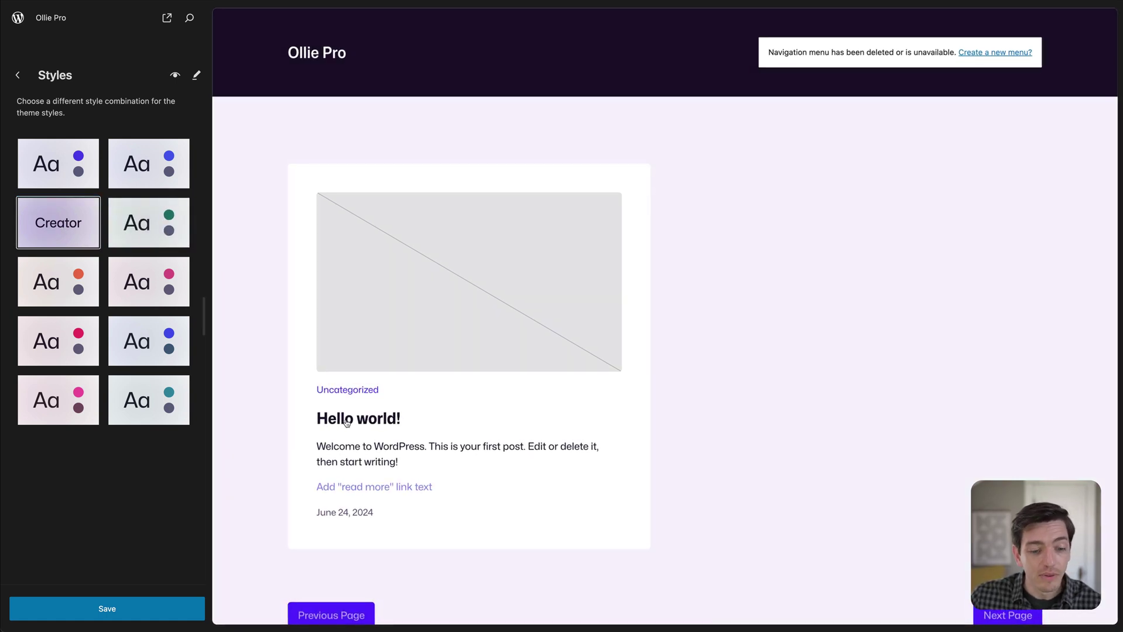
left_click(109, 608)
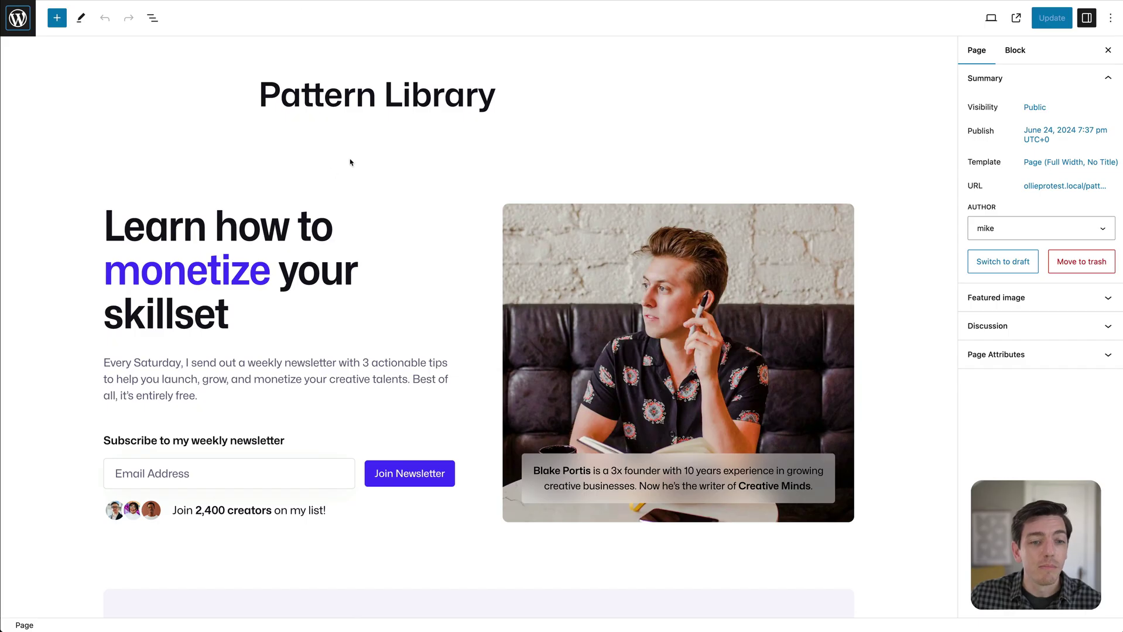
Preview the Pattern Library page at tablet, then mobile, then tablet width again.
left_click(381, 152)
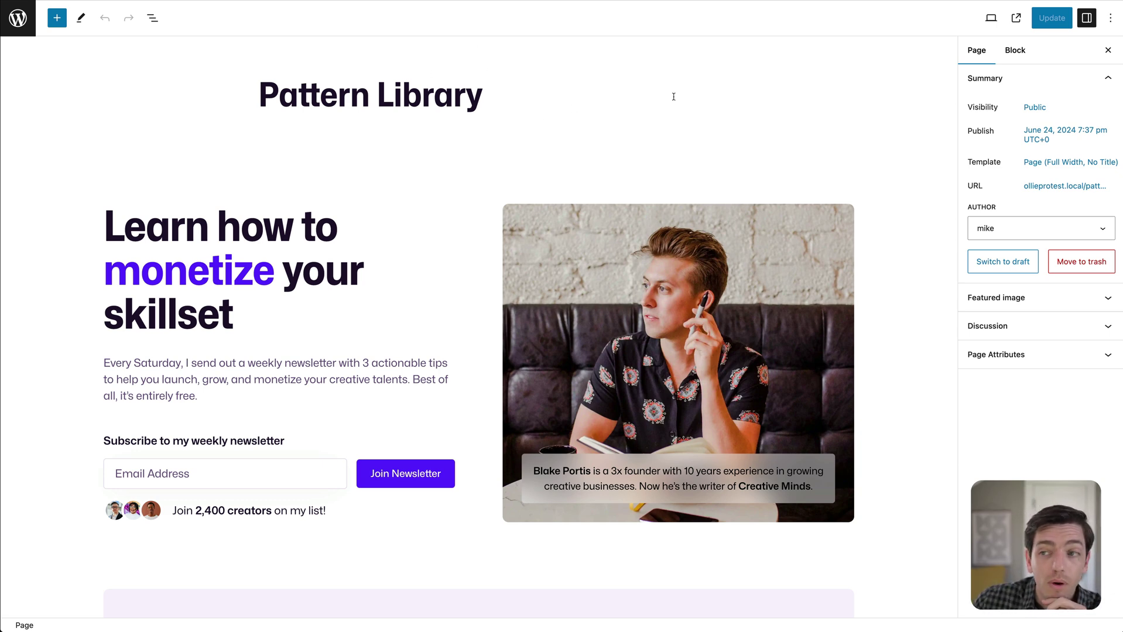
left_click(991, 17)
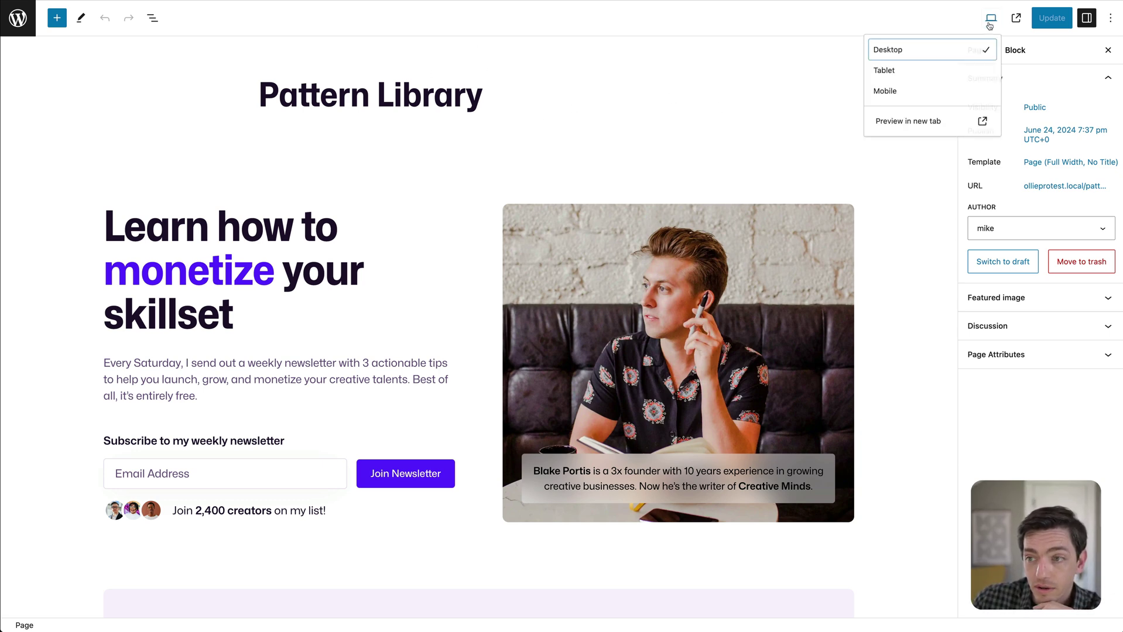
left_click(922, 75)
left_click(893, 94)
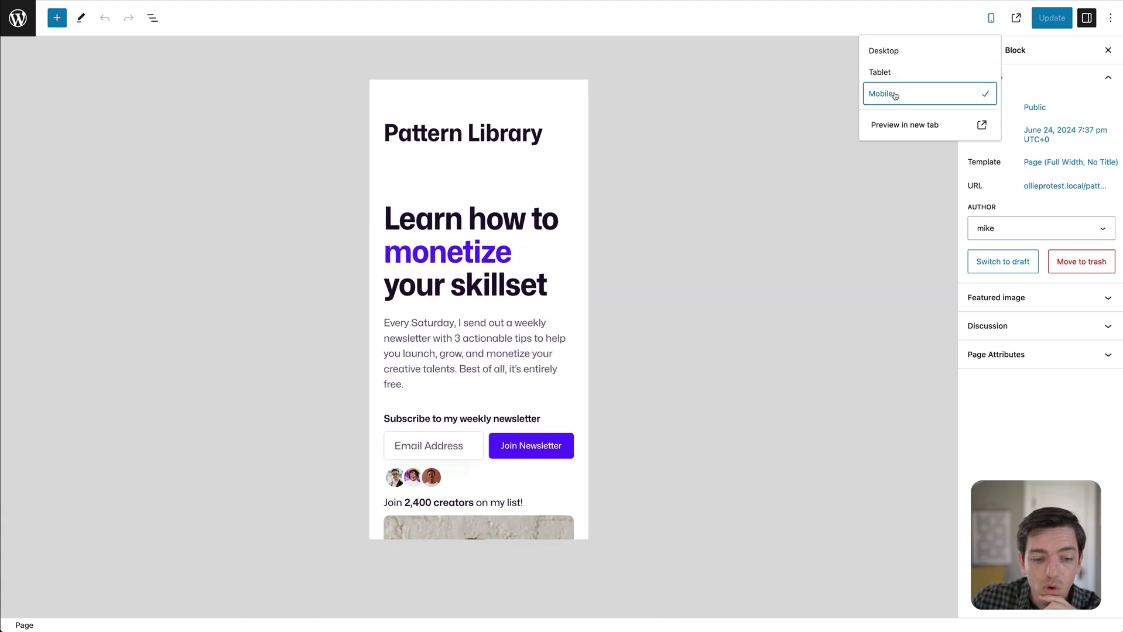
left_click(894, 73)
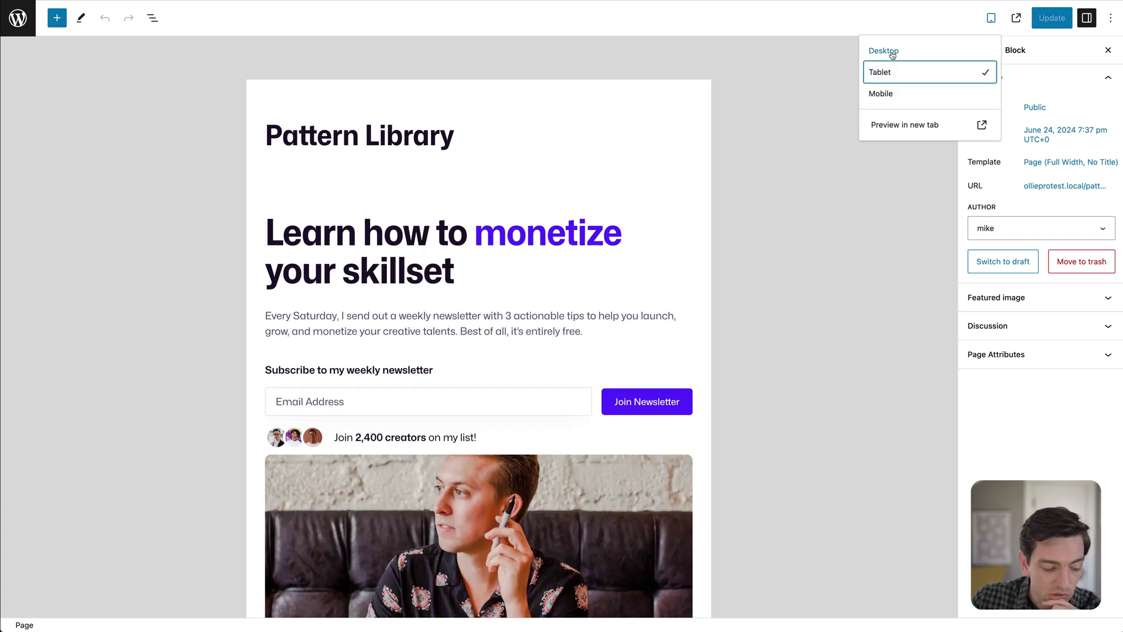